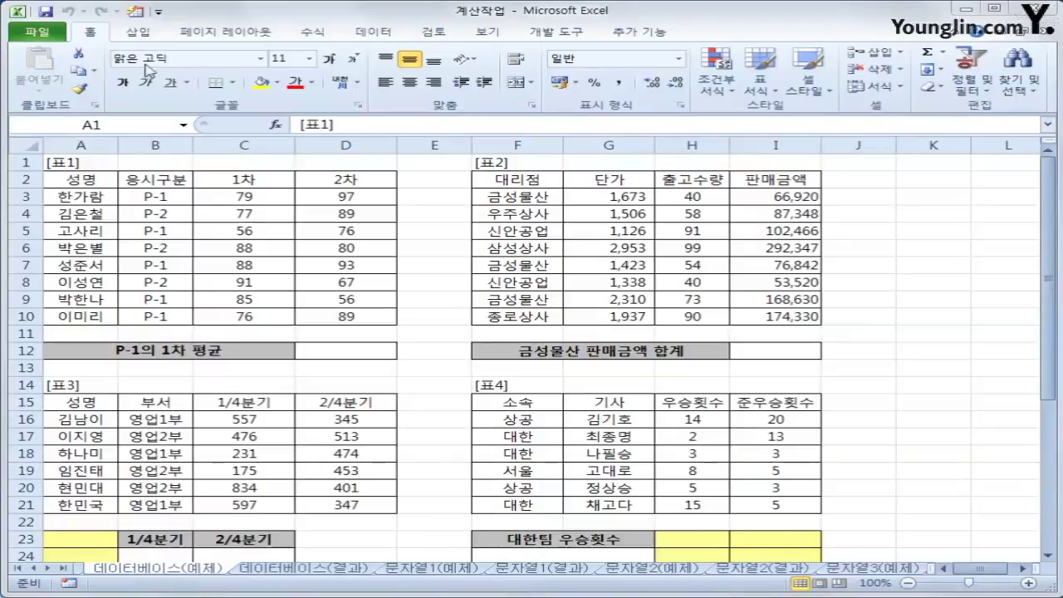
{"action": "left_click", "coordinate": [335, 349]}
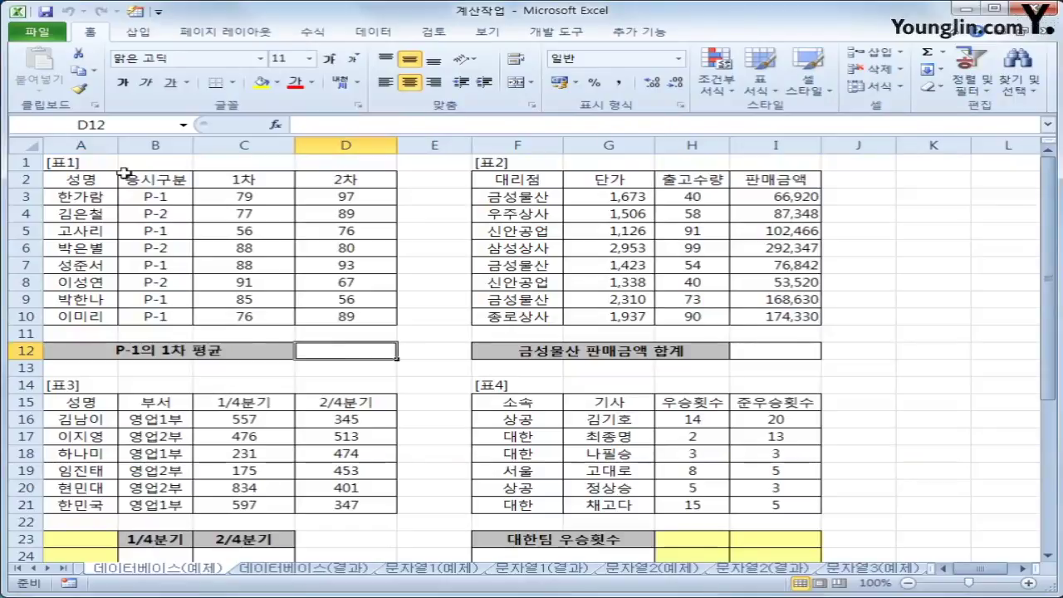
{"action": "left_click_drag", "start_coordinate": [159, 196], "coordinate": [158, 315]}
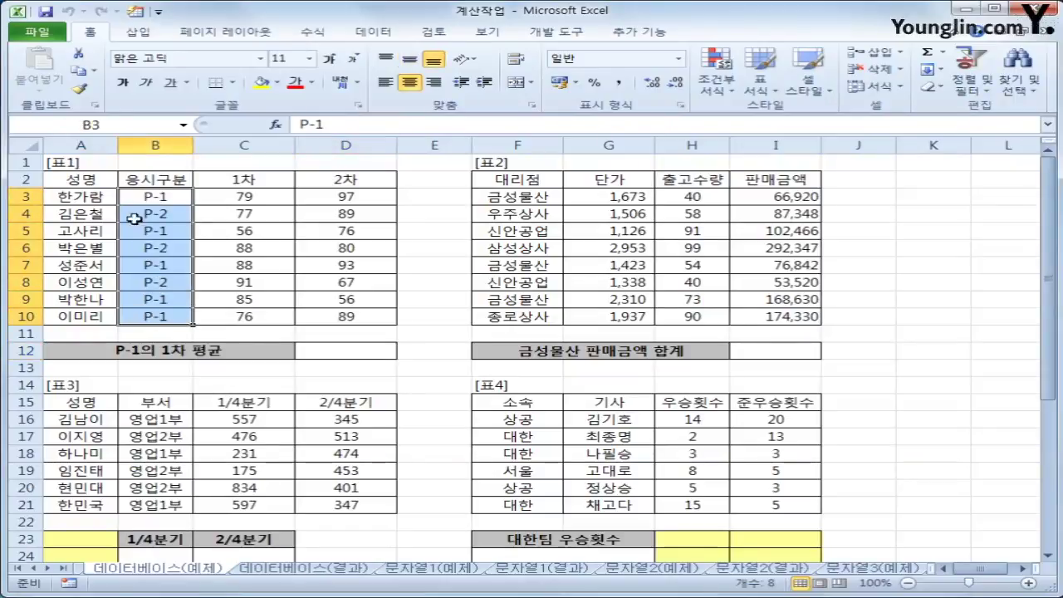
{"action": "left_click_drag", "start_coordinate": [145, 197], "coordinate": [161, 318]}
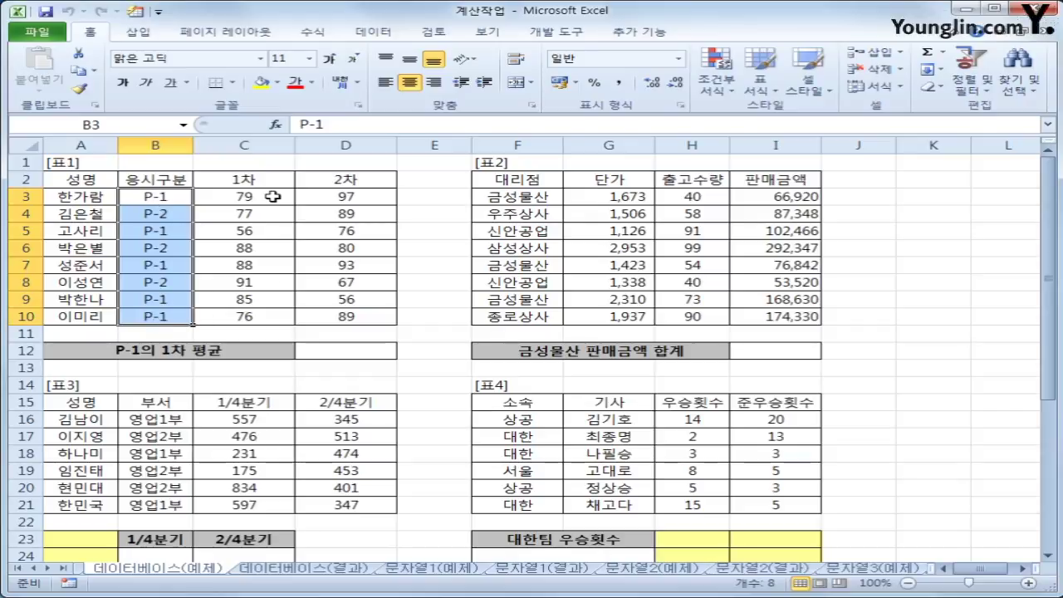
Start a DAVERAGE function from the database category in cell D12, keeping its arguments dialog clear of 표1.
{"action": "left_click", "coordinate": [354, 353]}
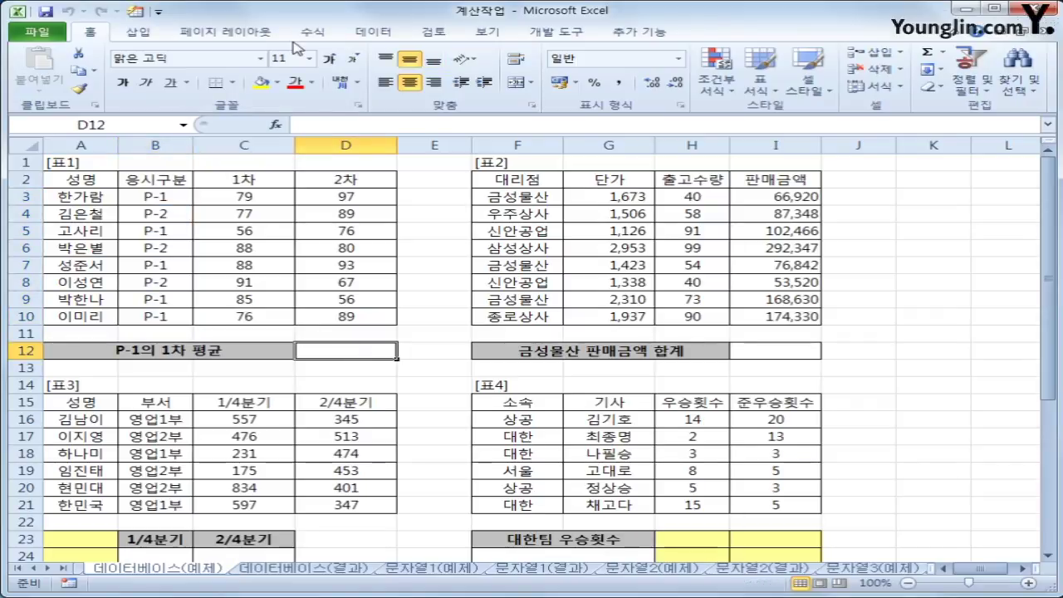
{"action": "left_click", "coordinate": [329, 37]}
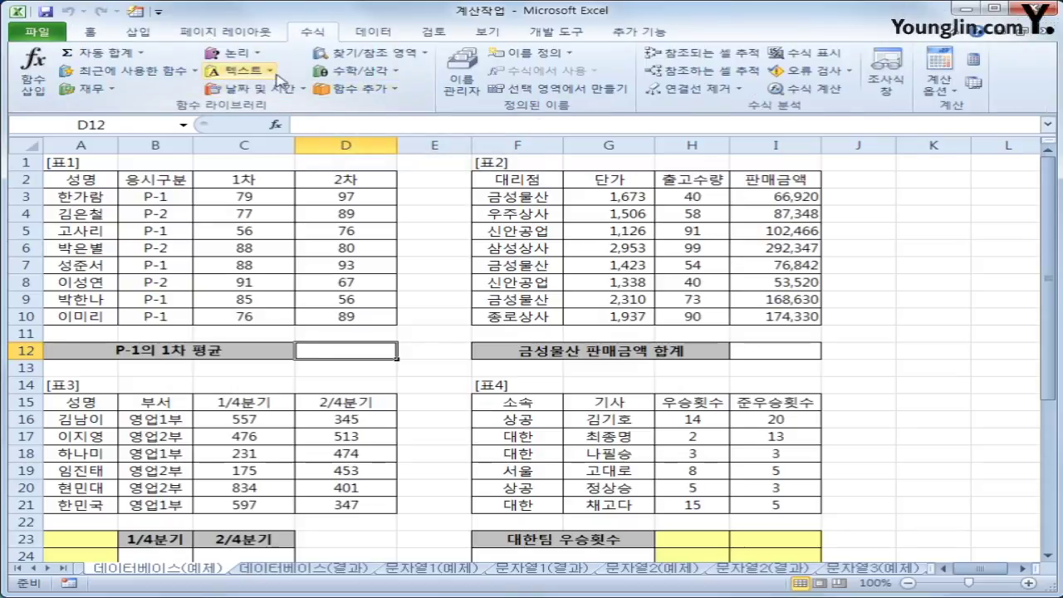
{"action": "left_click", "coordinate": [279, 129]}
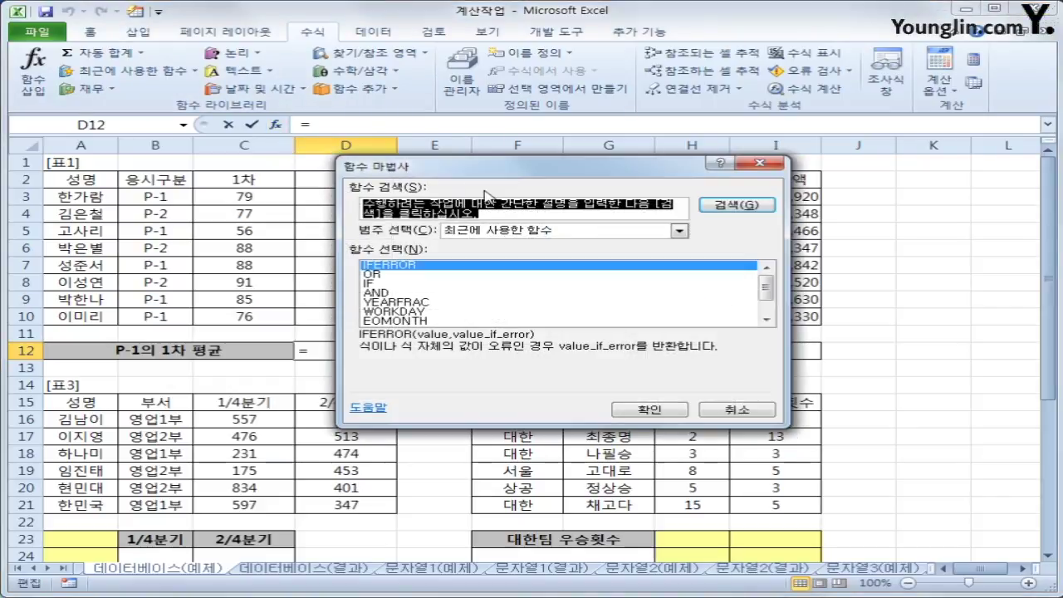
{"action": "left_click", "coordinate": [523, 233]}
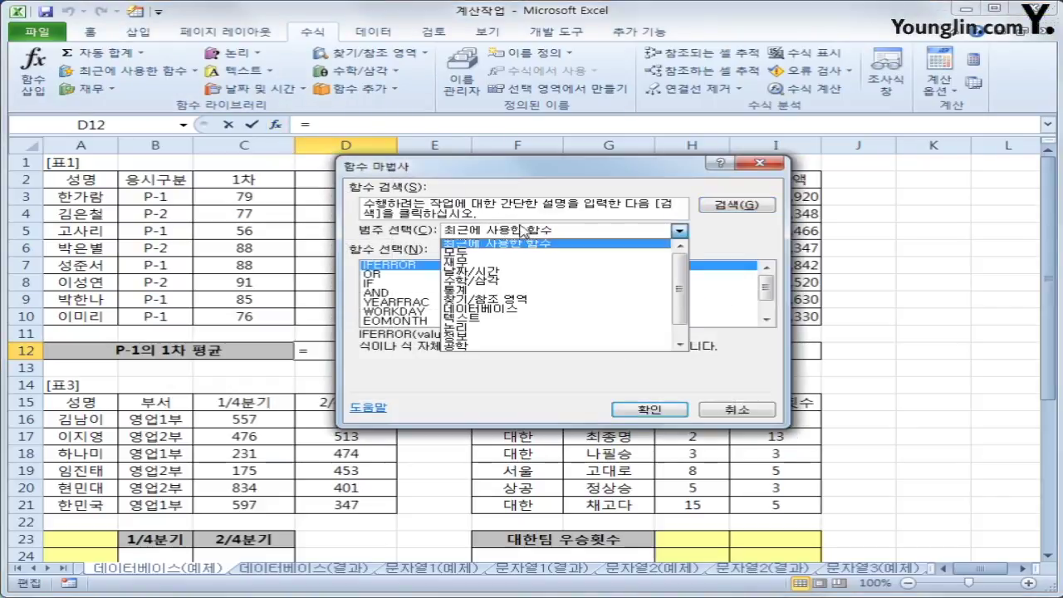
{"action": "left_click", "coordinate": [538, 309]}
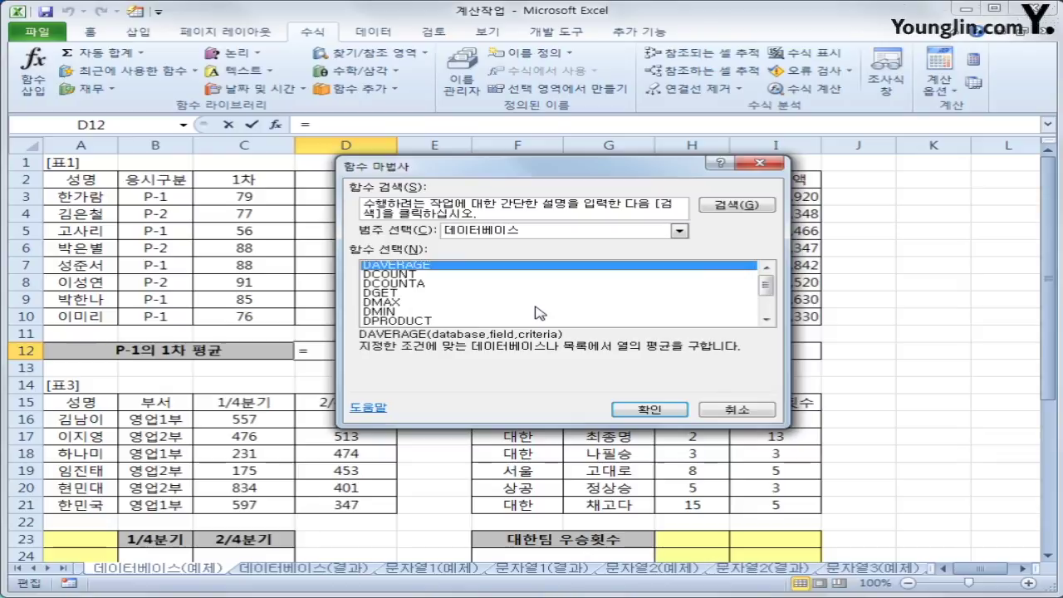
{"action": "left_click", "coordinate": [627, 408]}
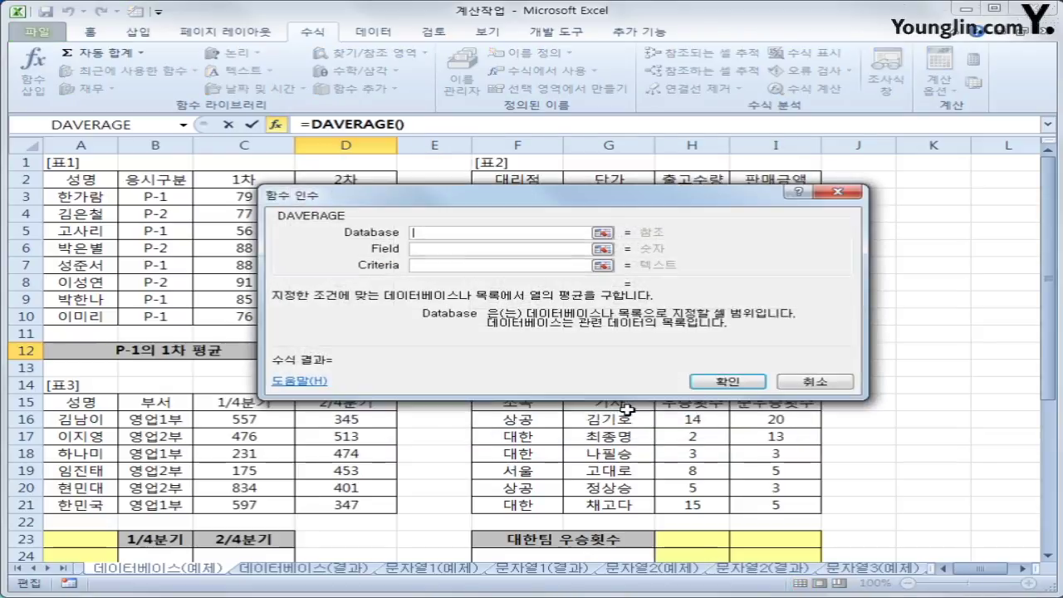
{"action": "left_click_drag", "start_coordinate": [610, 374], "coordinate": [728, 470]}
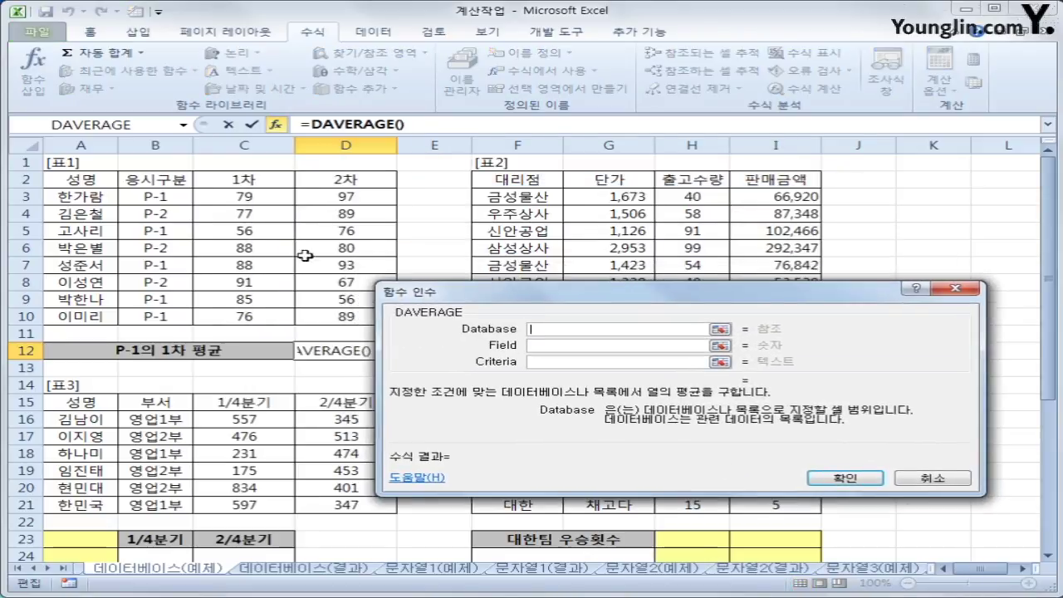
Complete DAVERAGE with database A2:D10, field C2 (1차) and criteria B2:B3 to average the first scores of P-1.
{"action": "left_click_drag", "start_coordinate": [84, 180], "coordinate": [357, 309]}
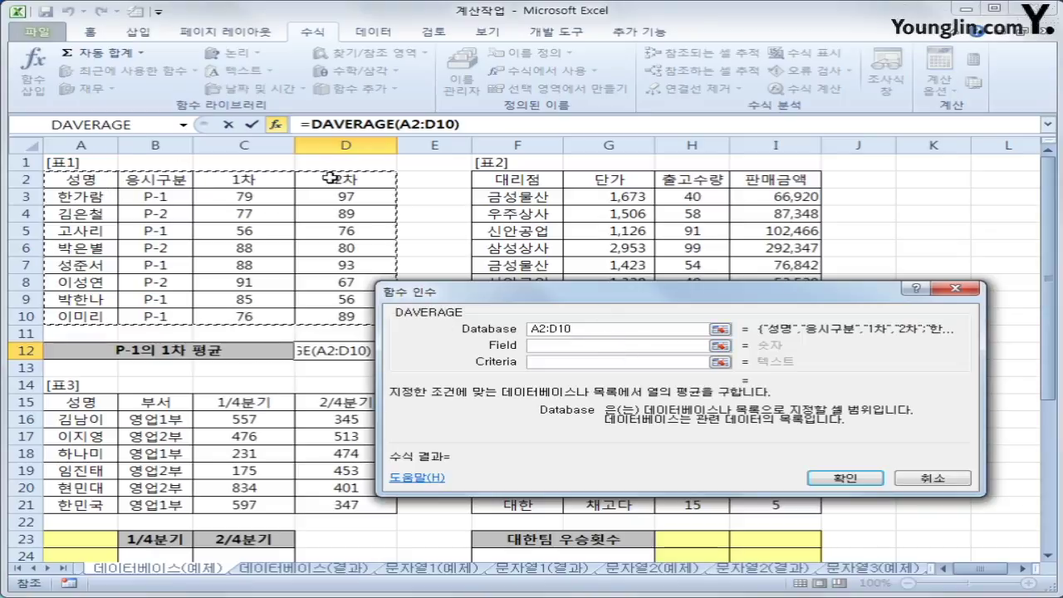
{"action": "left_click", "coordinate": [548, 346]}
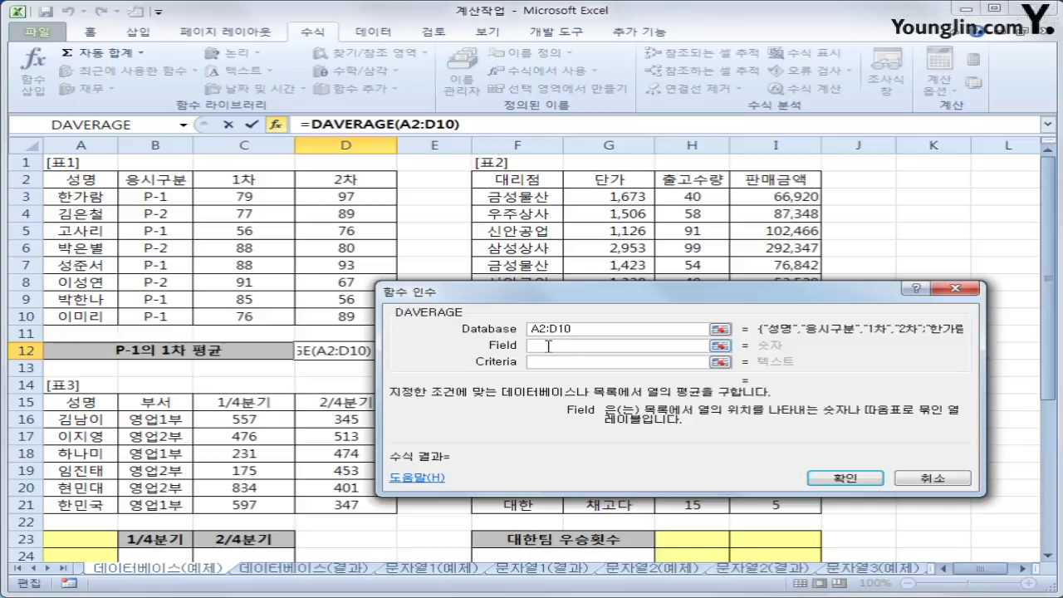
{"action": "left_click", "coordinate": [259, 172]}
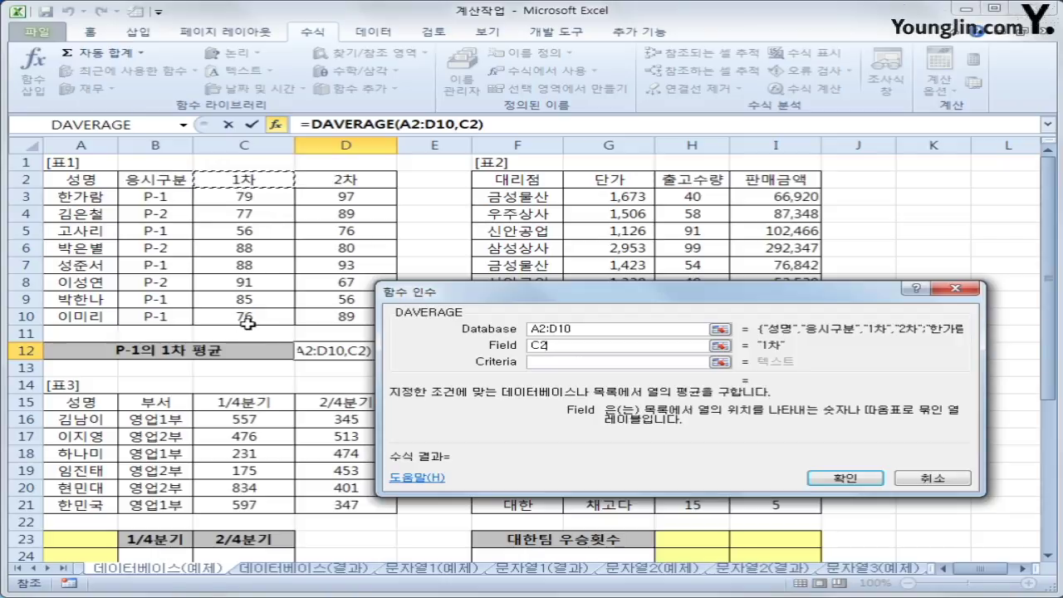
{"action": "left_click", "coordinate": [567, 363]}
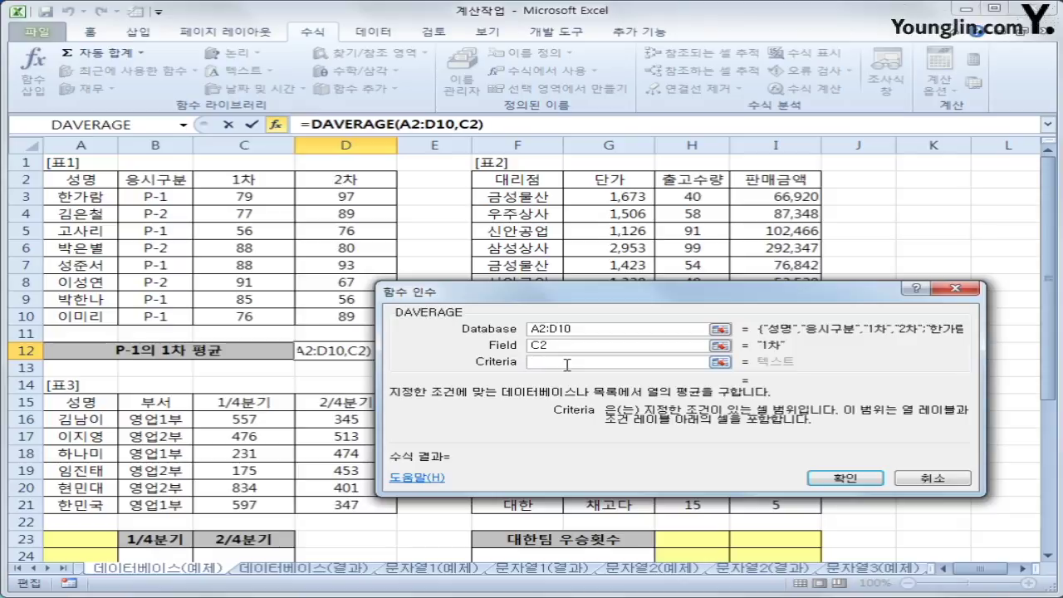
{"action": "left_click", "coordinate": [170, 181]}
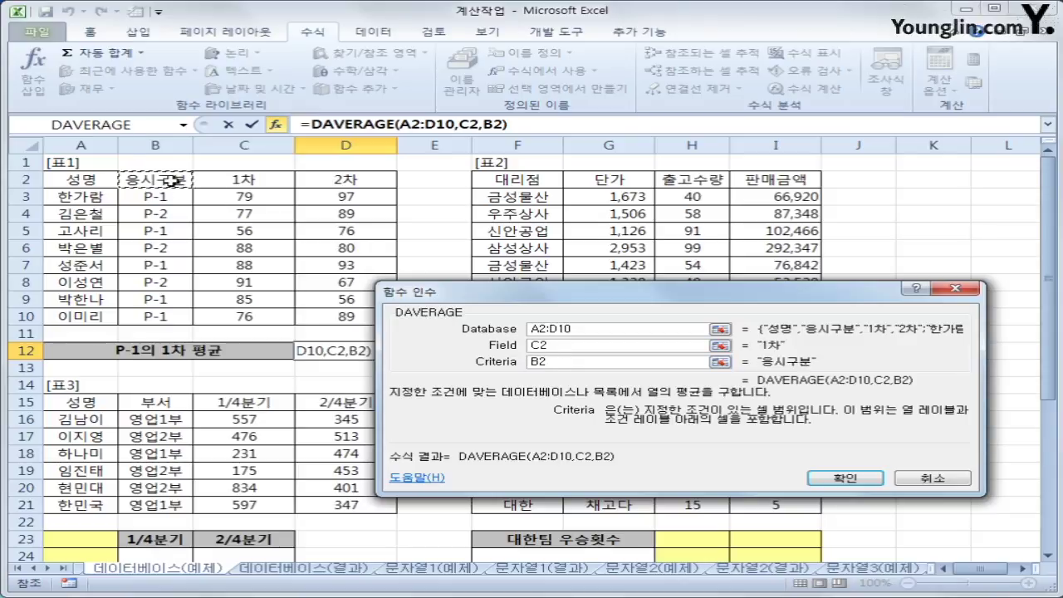
{"action": "left_click_drag", "start_coordinate": [170, 181], "coordinate": [166, 194]}
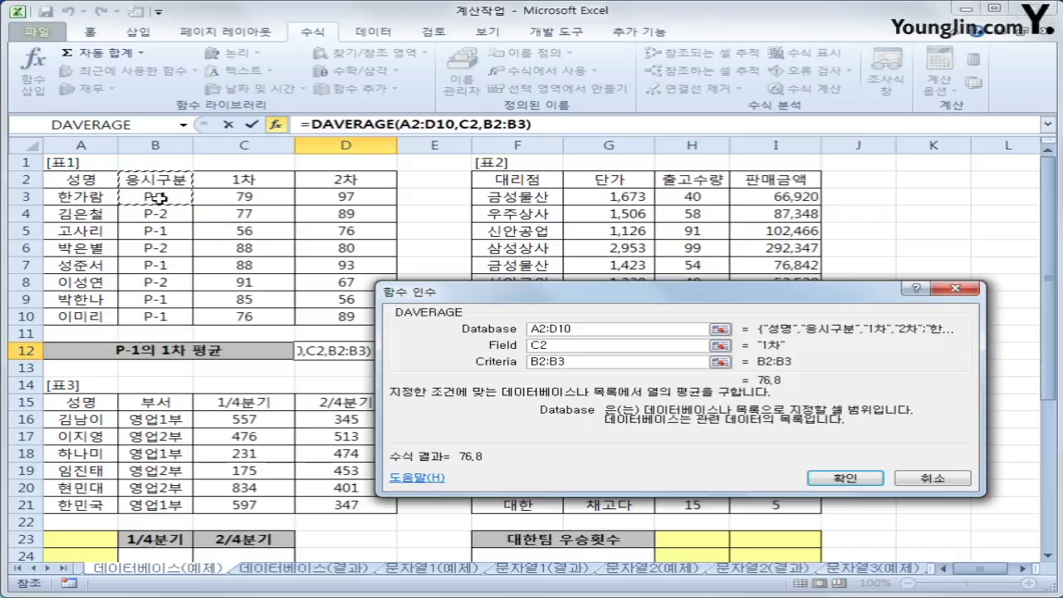
{"action": "left_click", "coordinate": [819, 476]}
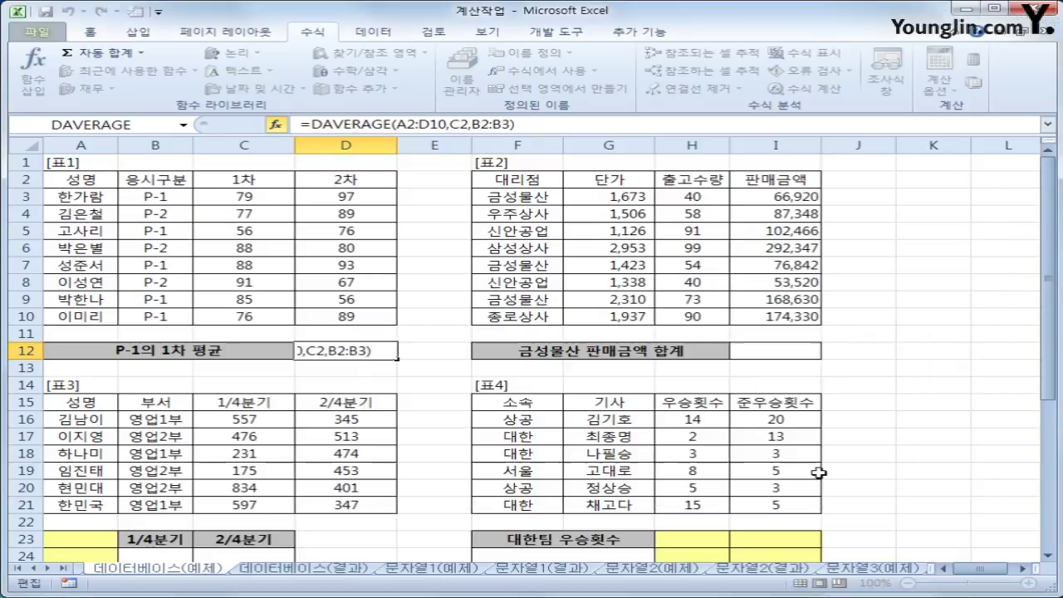
Review the formula in D12 against its table range, the 1차 header and the 응시구분 criteria cells in 표1.
{"action": "left_click_drag", "start_coordinate": [69, 179], "coordinate": [368, 316]}
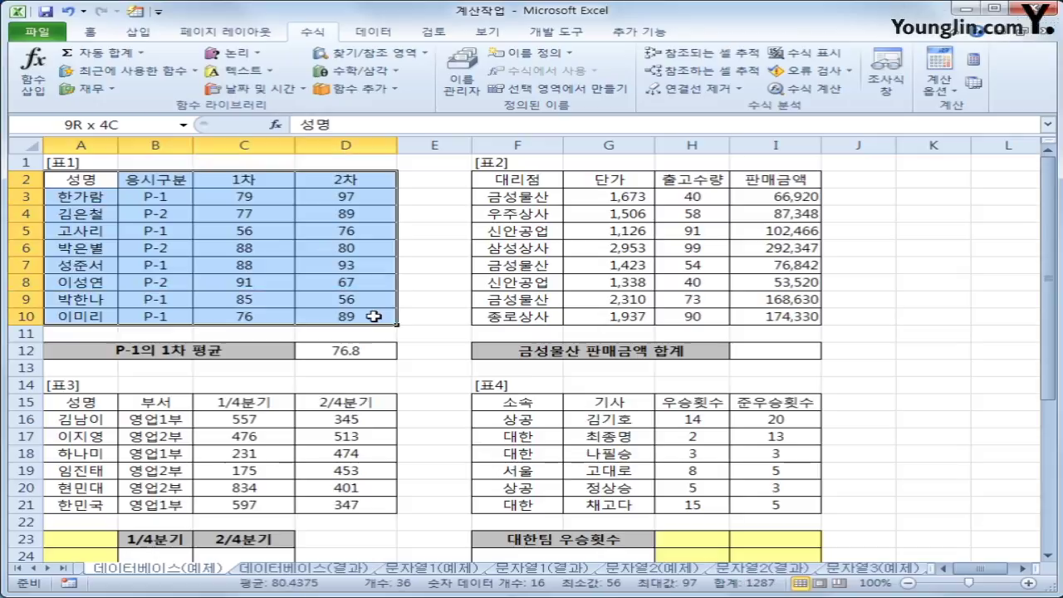
{"action": "left_click", "coordinate": [345, 351]}
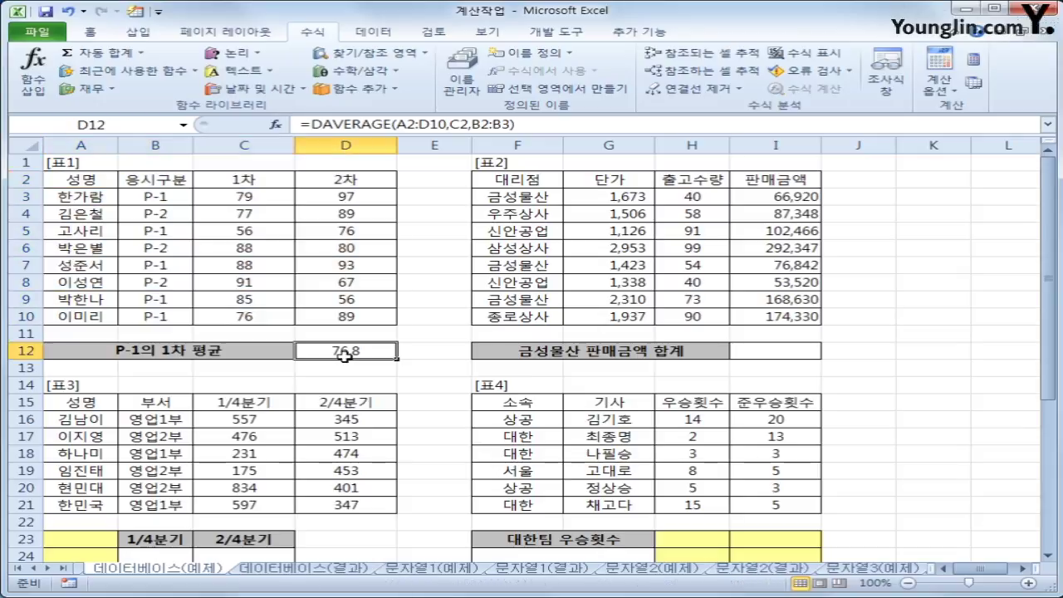
{"action": "left_click", "coordinate": [256, 179]}
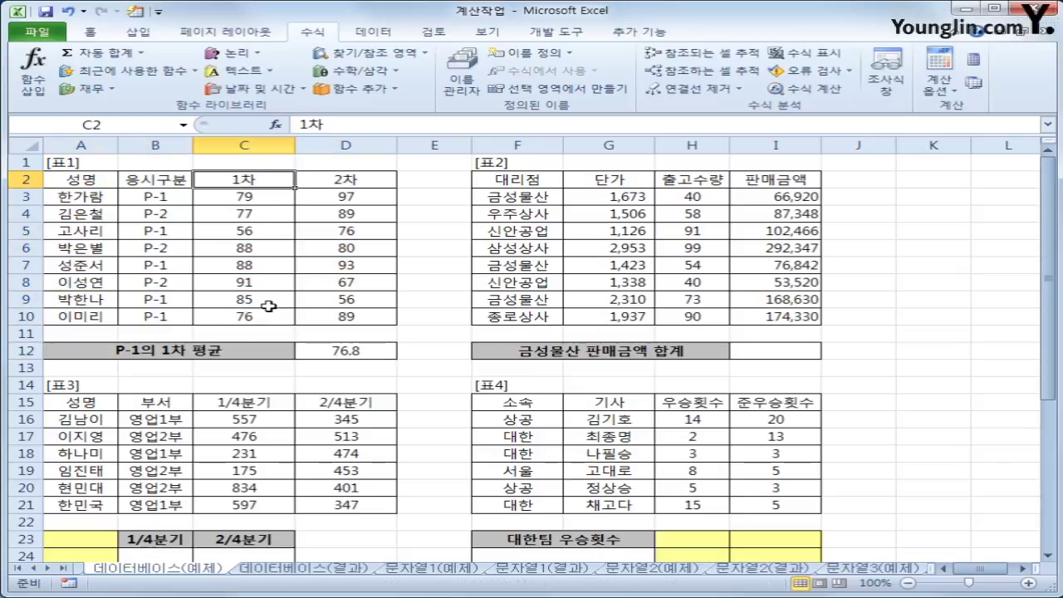
{"action": "left_click", "coordinate": [180, 180]}
{"action": "left_click_drag", "start_coordinate": [179, 179], "coordinate": [175, 195]}
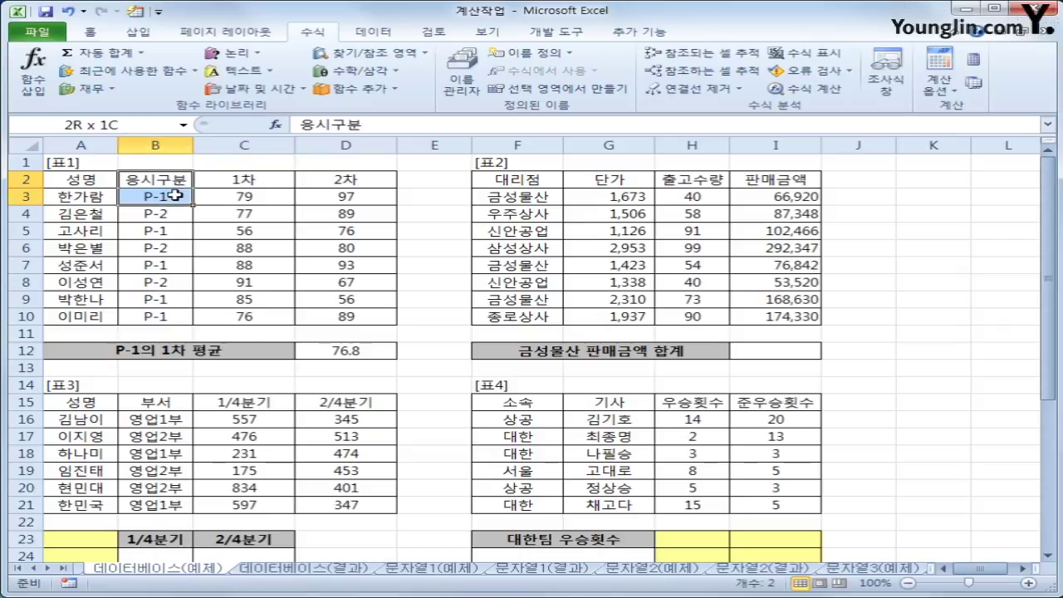
{"action": "left_click", "coordinate": [176, 195]}
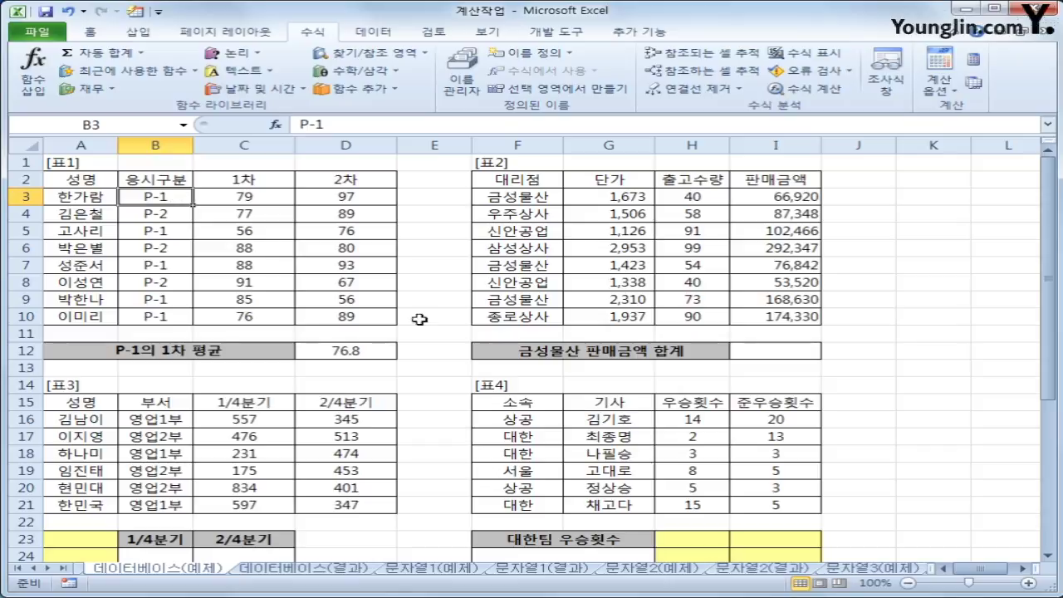
Start a DSUM function from the database category in cell I12 for the 금성물산 sales total.
{"action": "left_click", "coordinate": [761, 351]}
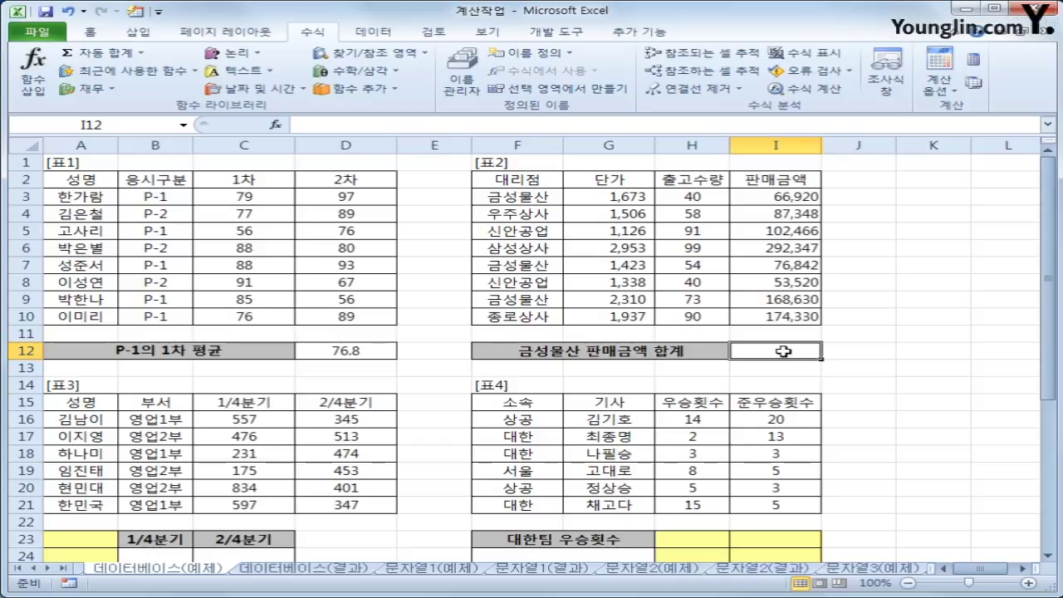
{"action": "left_click", "coordinate": [275, 124]}
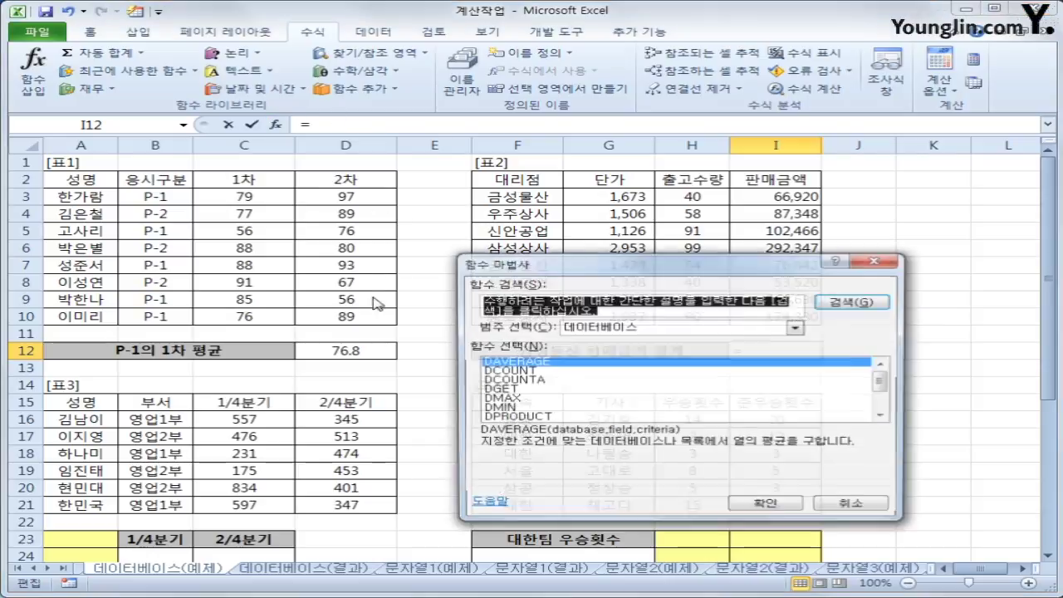
{"action": "left_click_drag", "start_coordinate": [883, 382], "coordinate": [886, 405]}
{"action": "left_click", "coordinate": [648, 399]}
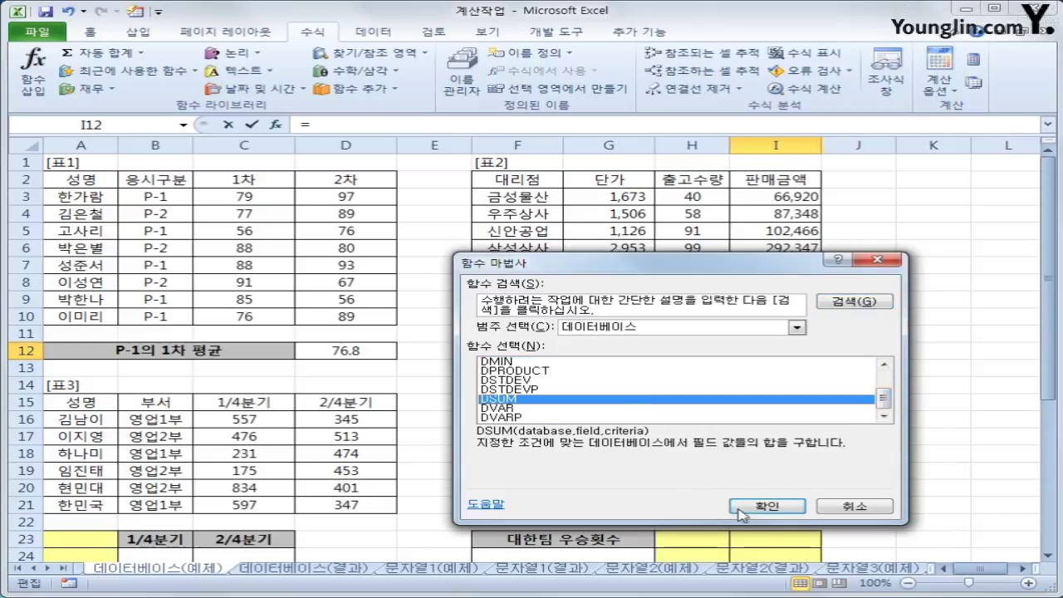
{"action": "left_click", "coordinate": [765, 507]}
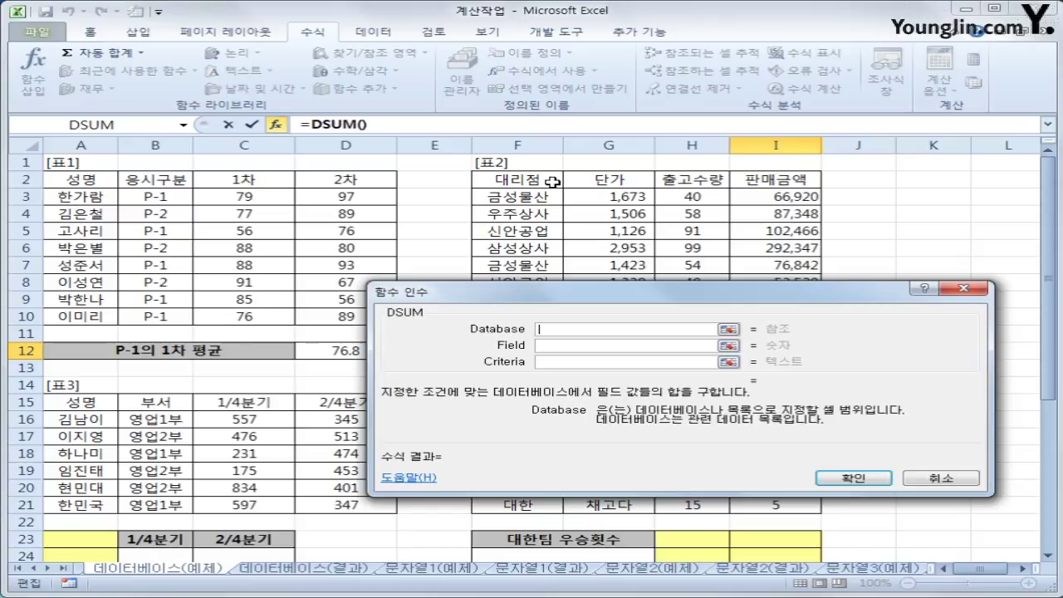
Set the DSUM database range to F2:I10 and its field to the 판매금액 header cell I2.
{"action": "left_click_drag", "start_coordinate": [546, 181], "coordinate": [764, 299]}
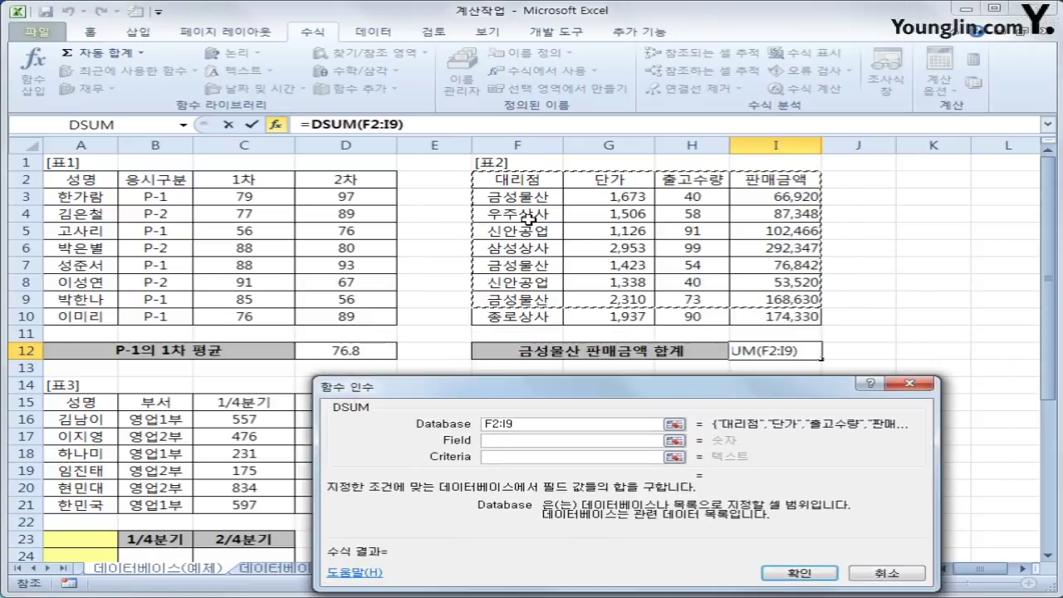
{"action": "left_click_drag", "start_coordinate": [525, 181], "coordinate": [779, 316]}
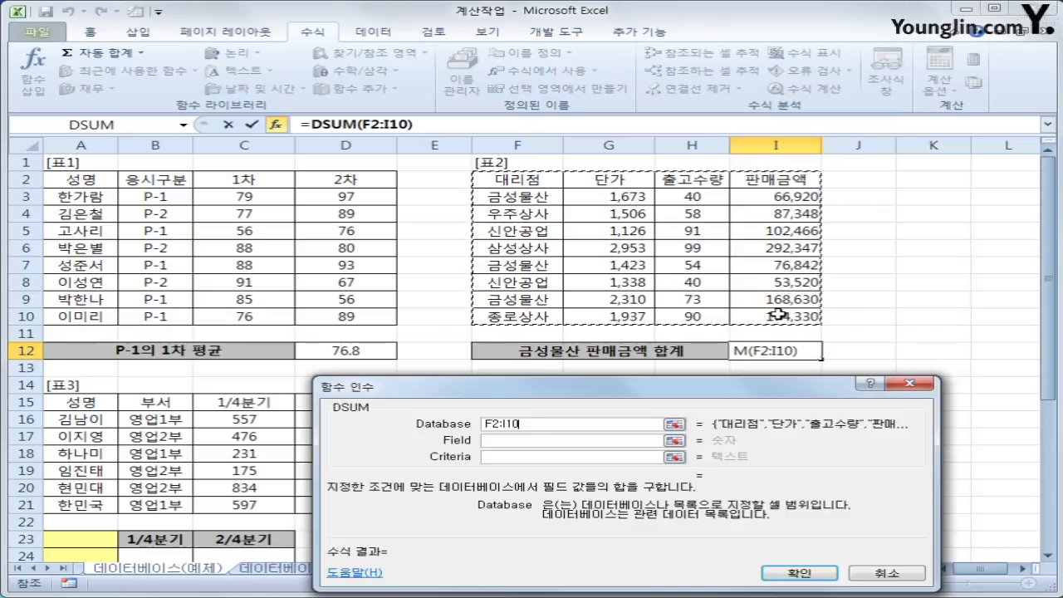
{"action": "left_click", "coordinate": [538, 443]}
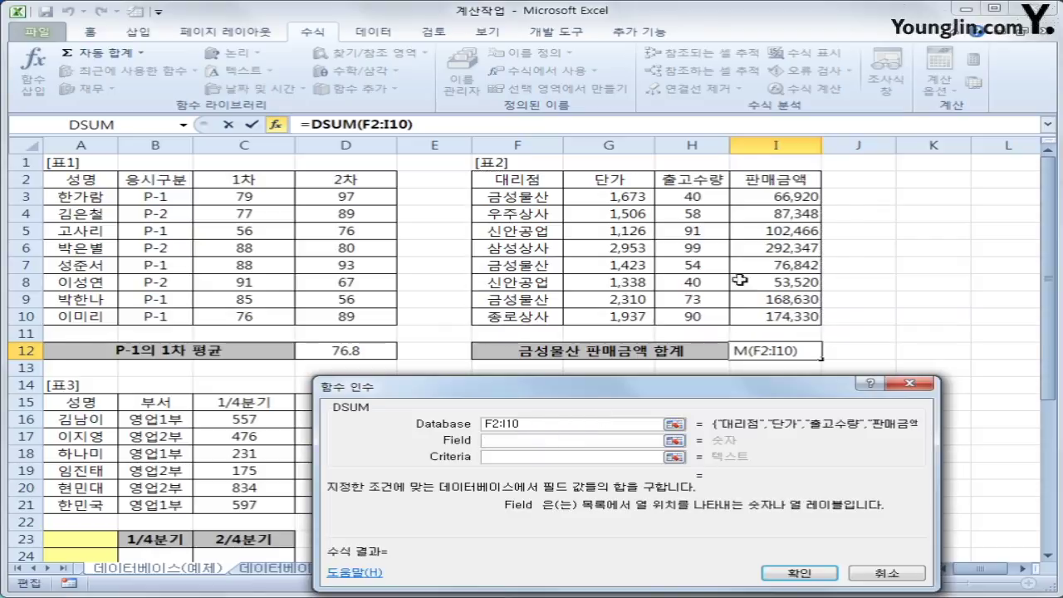
{"action": "left_click", "coordinate": [802, 181]}
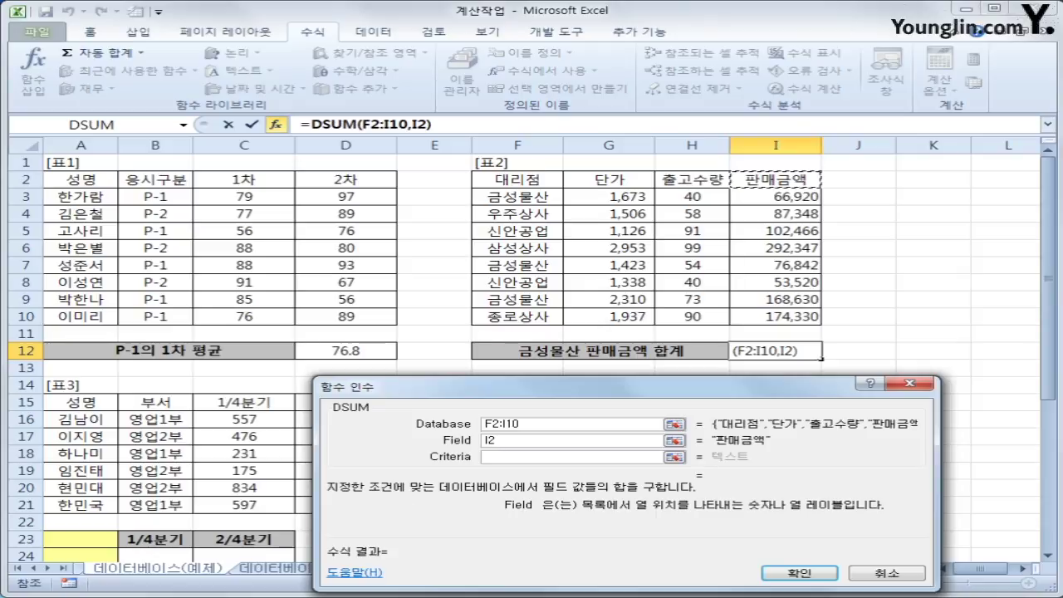
{"action": "left_click_drag", "start_coordinate": [519, 217], "coordinate": [519, 249]}
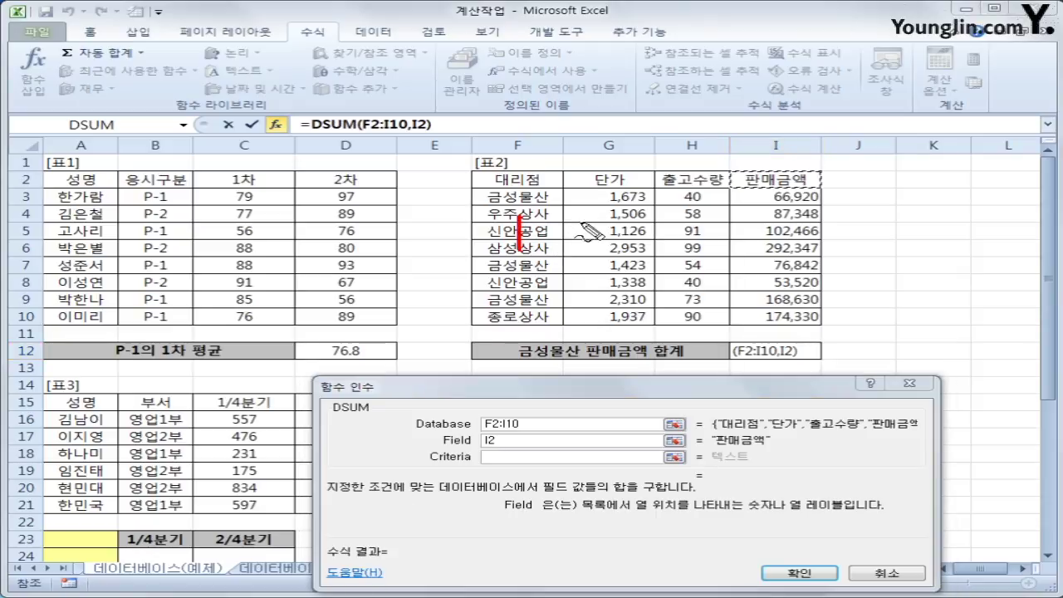
{"action": "mouse_move", "coordinate": [606, 218]}
{"action": "left_mouse_down"}
{"action": "mouse_move", "coordinate": [656, 247]}
{"action": "mouse_move", "coordinate": [705, 237]}
{"action": "mouse_move", "coordinate": [704, 256]}
{"action": "left_mouse_up"}
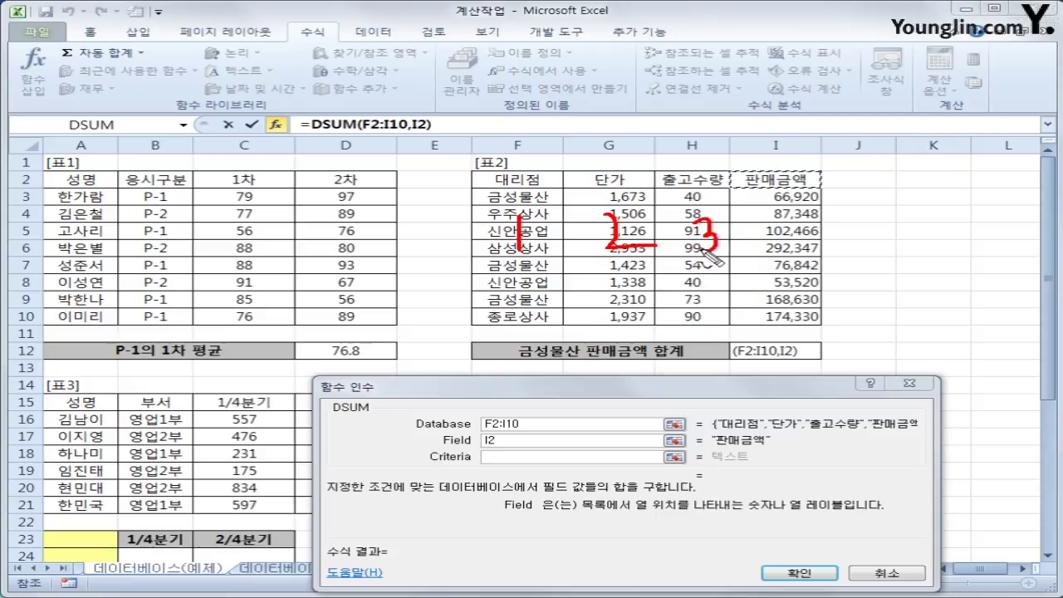
{"action": "mouse_move", "coordinate": [799, 217]}
{"action": "left_mouse_down"}
{"action": "mouse_move", "coordinate": [830, 244]}
{"action": "mouse_move", "coordinate": [789, 268]}
{"action": "mouse_move", "coordinate": [787, 282]}
{"action": "left_mouse_up"}
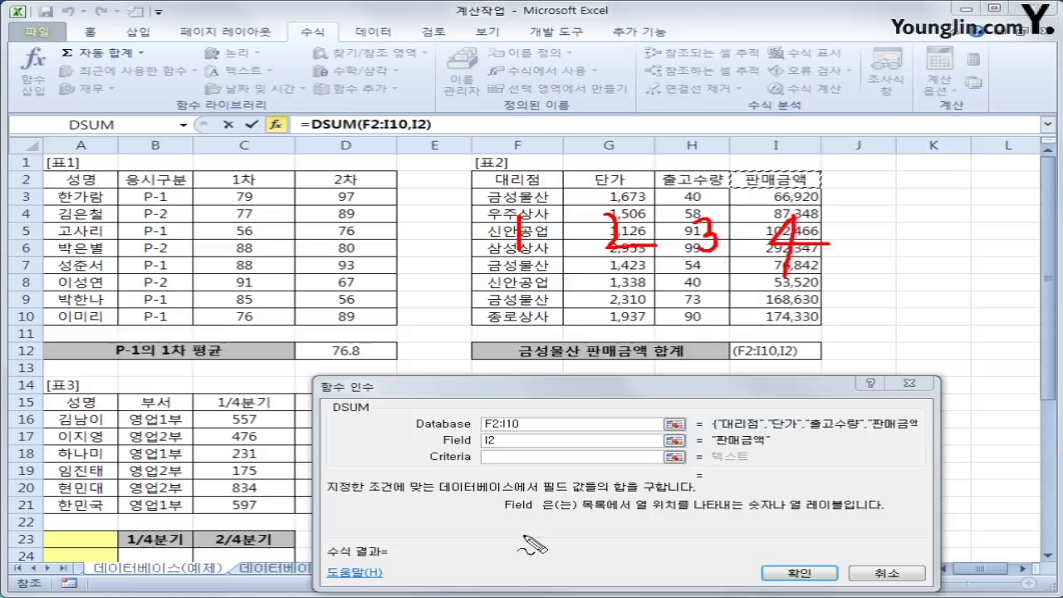
{"action": "key", "text": "Escape"}
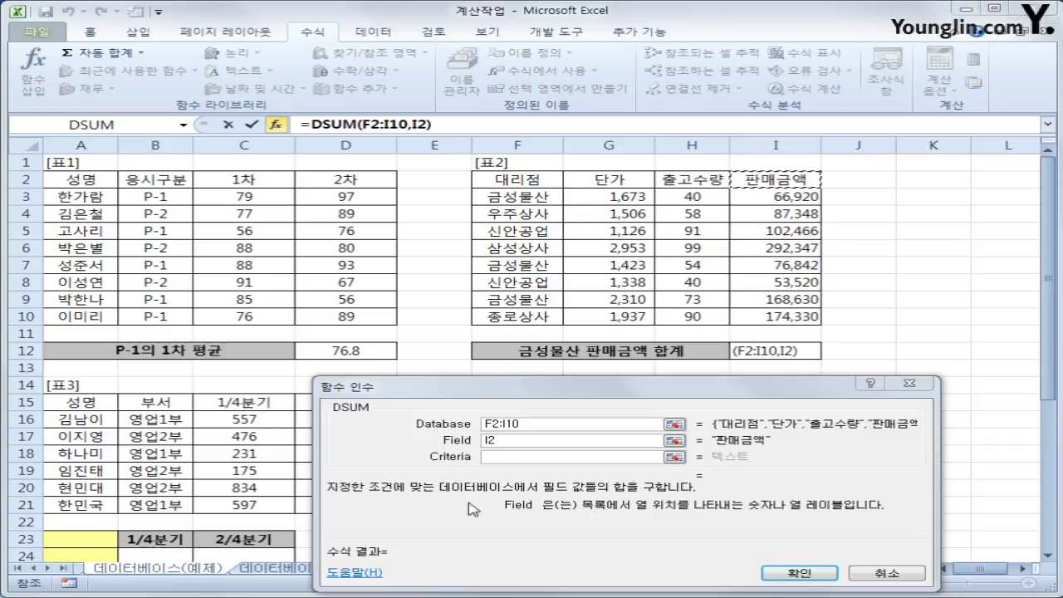
Replace the DSUM field argument with column number 4 and activate the criteria argument.
{"action": "left_click", "coordinate": [515, 440]}
{"action": "type", "text": "4"}
{"action": "left_click", "coordinate": [501, 459]}
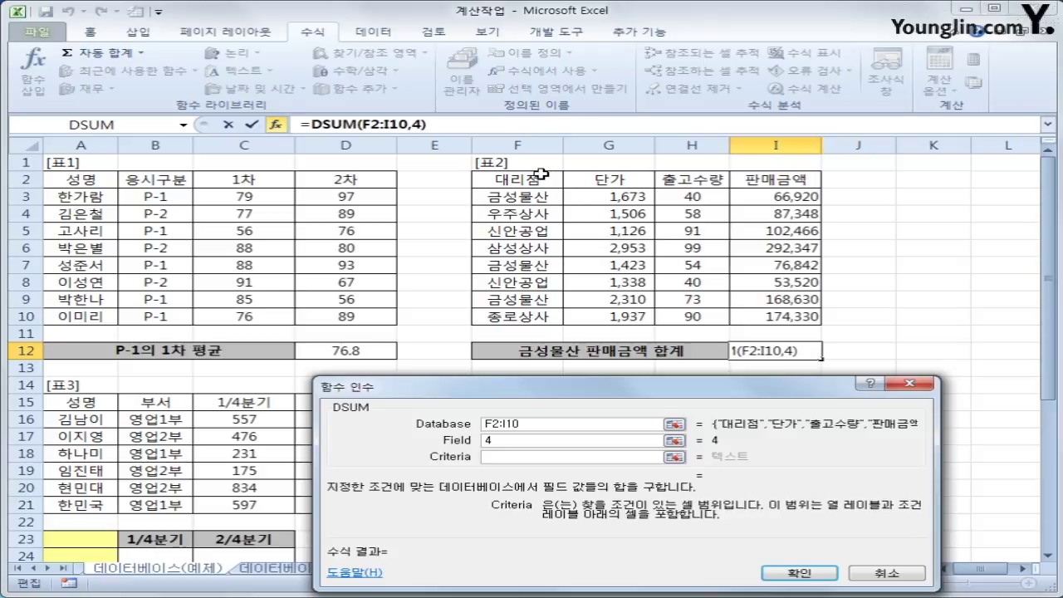
Set the DSUM criteria to the 대리점 cells F2:F3 and complete the formula in I12.
{"action": "left_click_drag", "start_coordinate": [537, 174], "coordinate": [534, 196]}
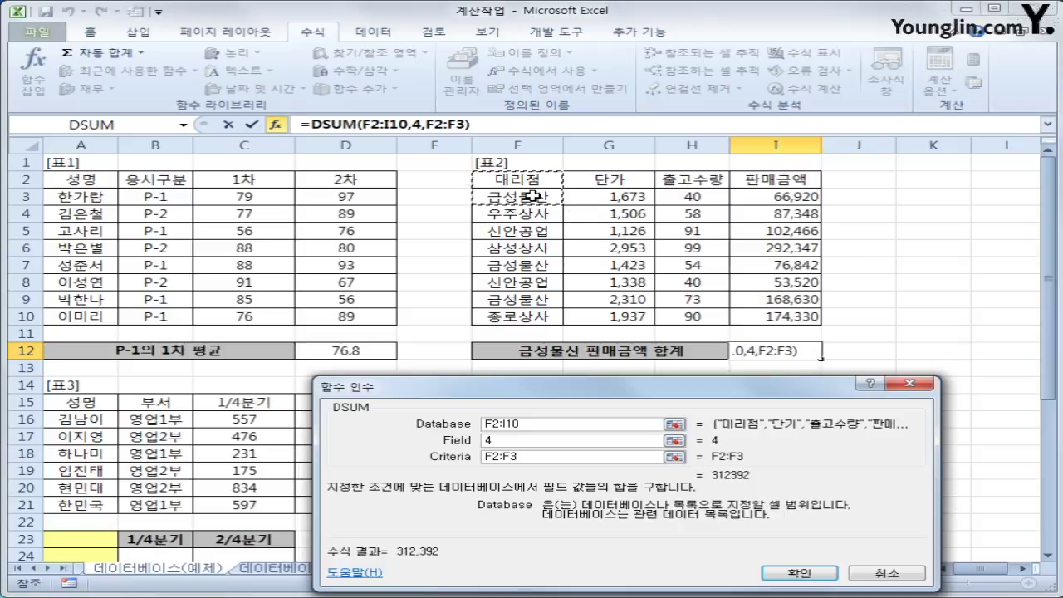
{"action": "left_click", "coordinate": [787, 573]}
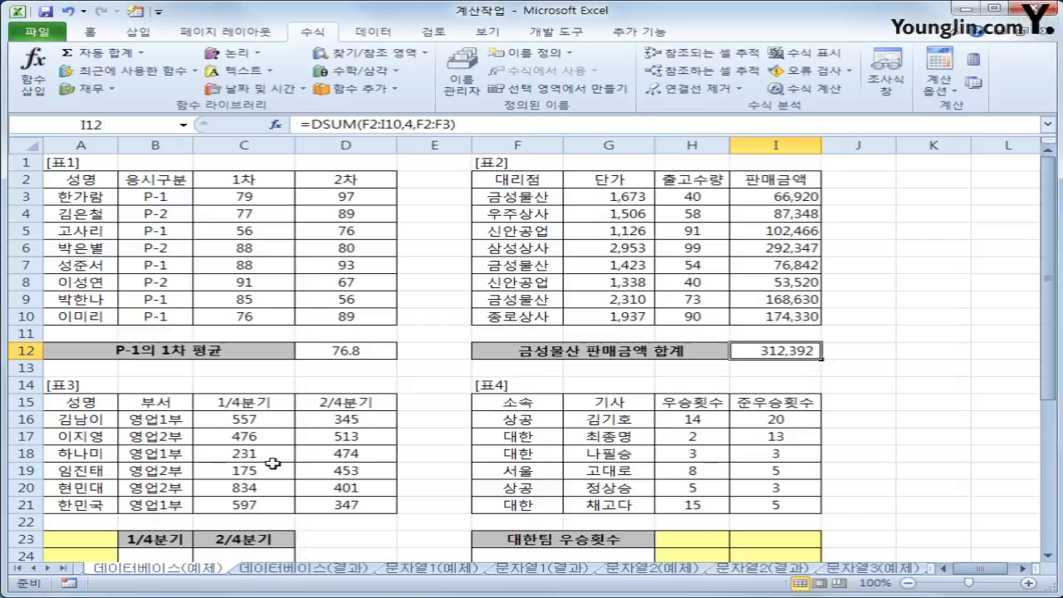
Examine the 부서 header and department entries in 표3 against the empty criteria cells A23:A24.
{"action": "scroll", "coordinate": [277, 461], "scroll_direction": "down", "scroll_amount": 4}
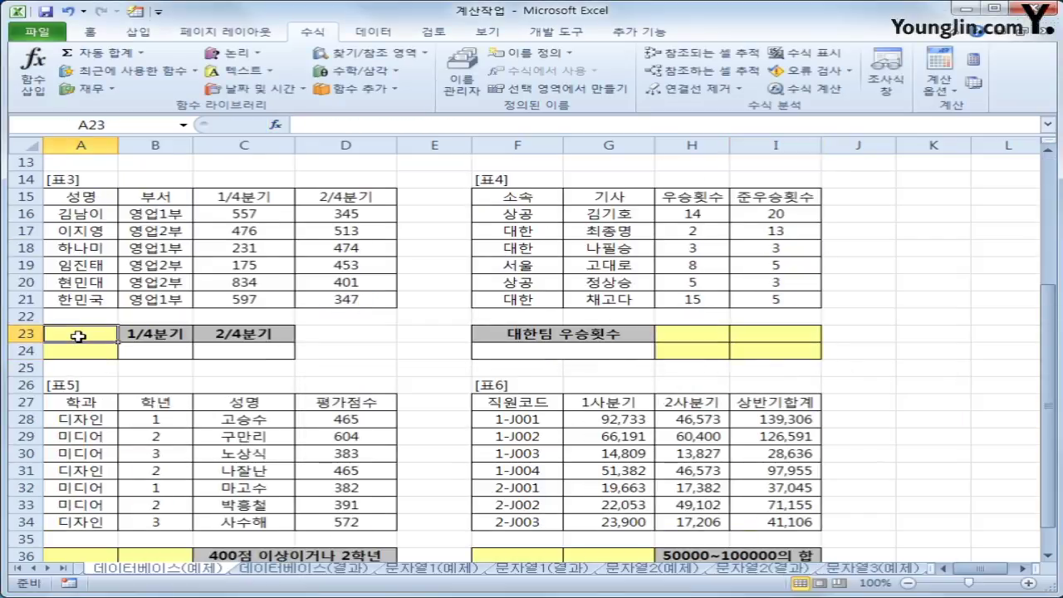
{"action": "left_click", "coordinate": [78, 336]}
{"action": "left_click", "coordinate": [153, 213]}
{"action": "left_click_drag", "start_coordinate": [156, 194], "coordinate": [152, 216]}
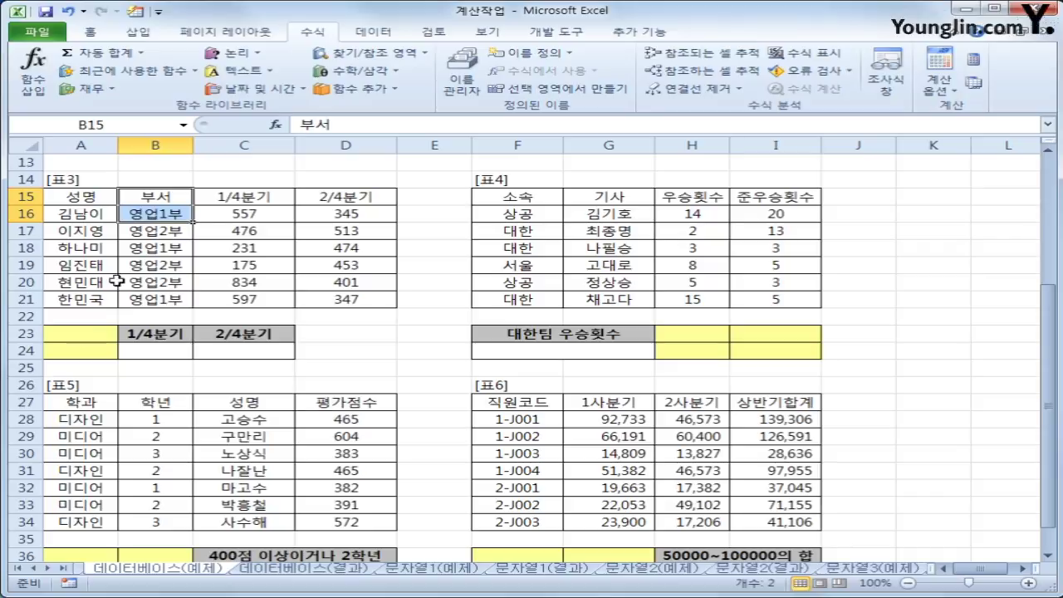
{"action": "left_click", "coordinate": [165, 236]}
{"action": "left_click", "coordinate": [171, 211]}
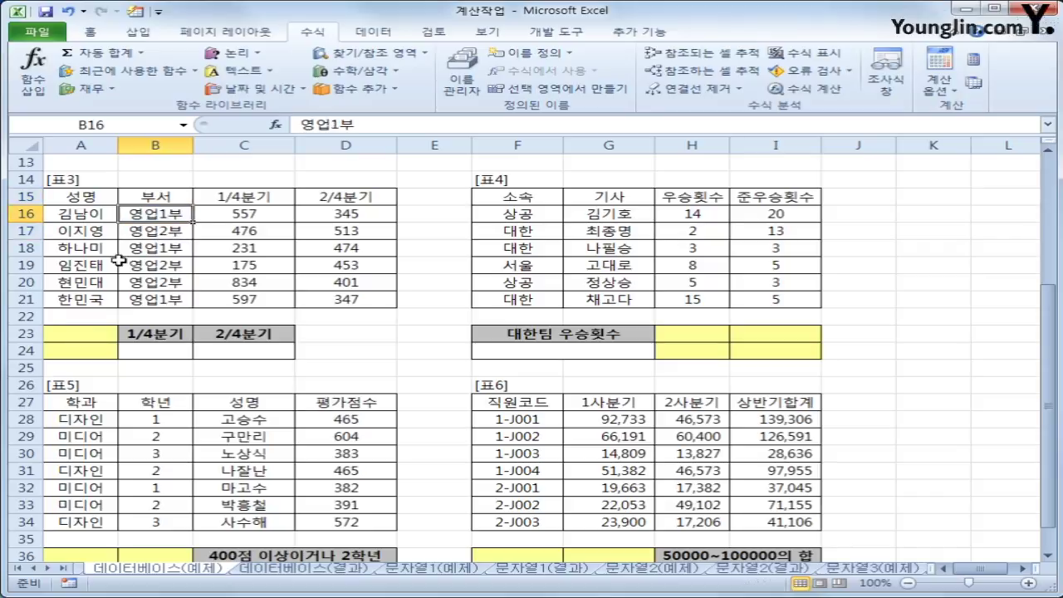
{"action": "left_click", "coordinate": [62, 334]}
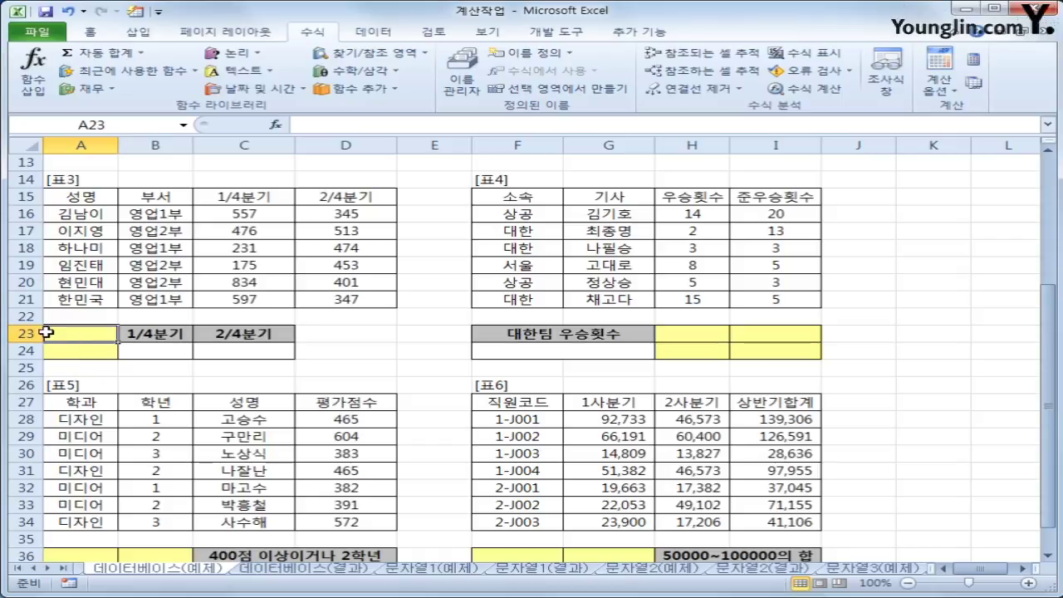
{"action": "left_click_drag", "start_coordinate": [47, 333], "coordinate": [55, 353]}
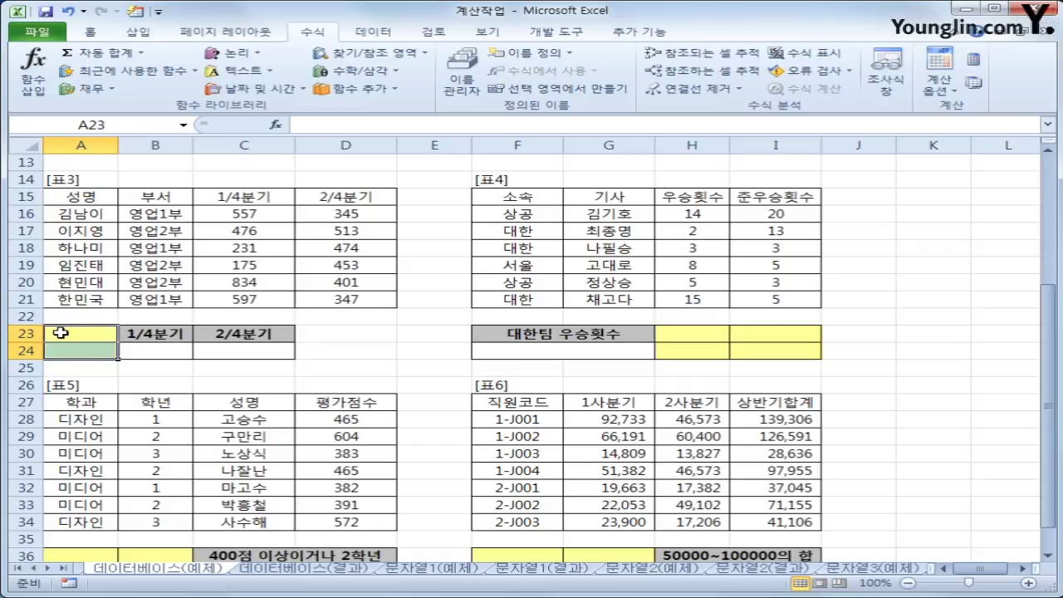
Enter the 표3 criteria with the header 부서 in A23 and 영업2부 in A24.
{"action": "left_click", "coordinate": [59, 334]}
{"action": "type", "text": "부"}
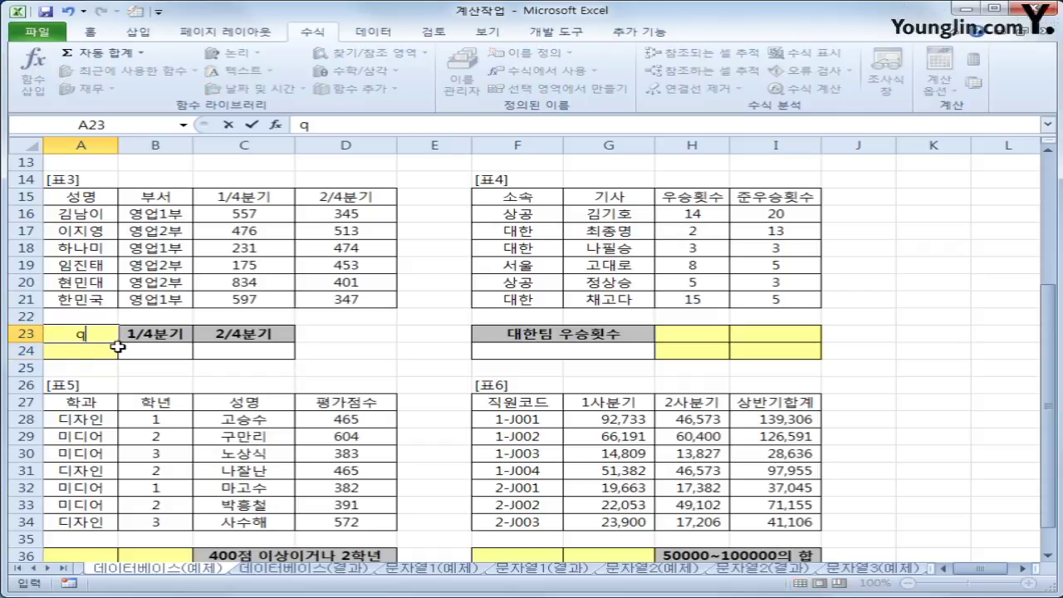
{"action": "type", "text": "서"}
{"action": "key", "text": "Return"}
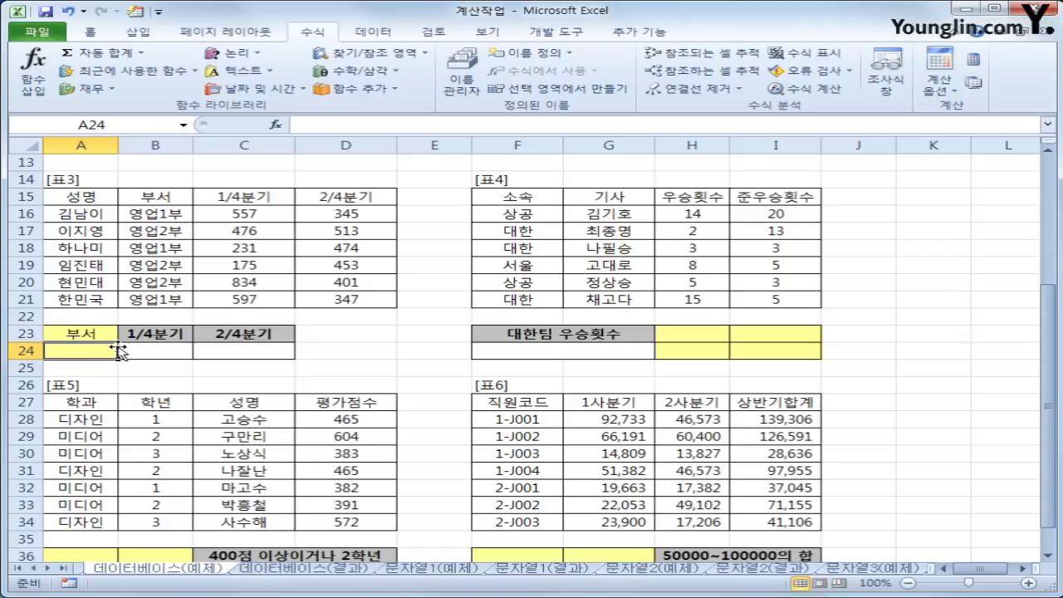
{"action": "type", "text": "영업2부"}
{"action": "key", "text": "Return"}
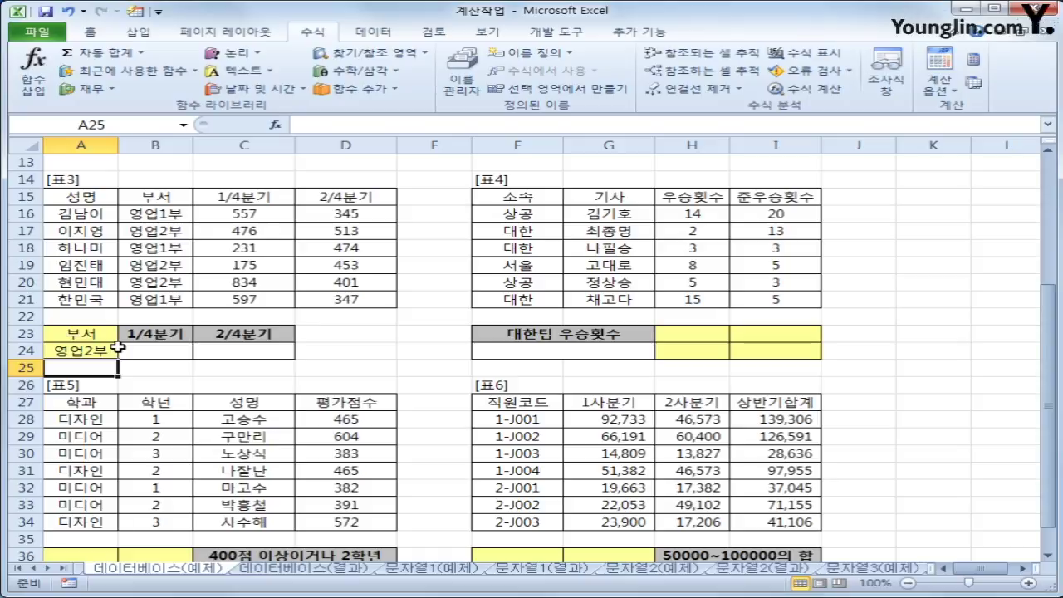
Start a DCOUNT function from the database category in cell B24 for the 1/4분기 count.
{"action": "left_click", "coordinate": [137, 354]}
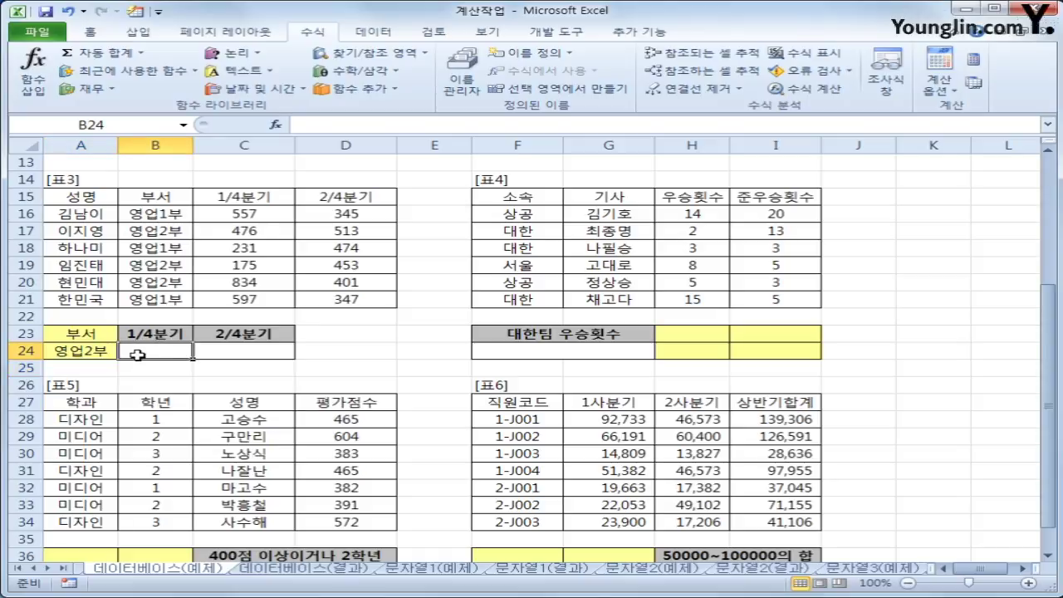
{"action": "left_click", "coordinate": [275, 124]}
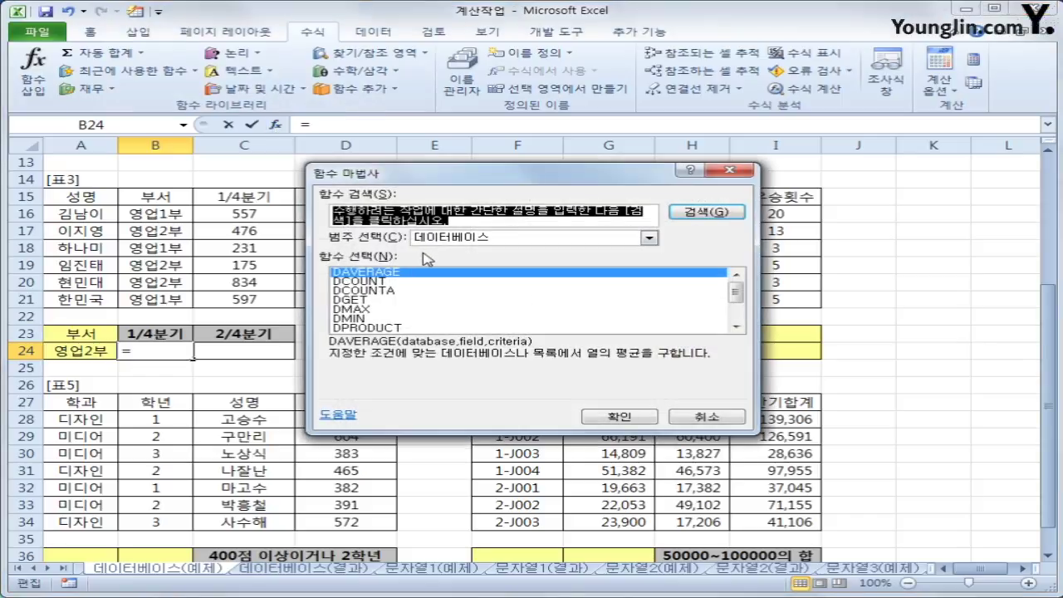
{"action": "left_click", "coordinate": [420, 283]}
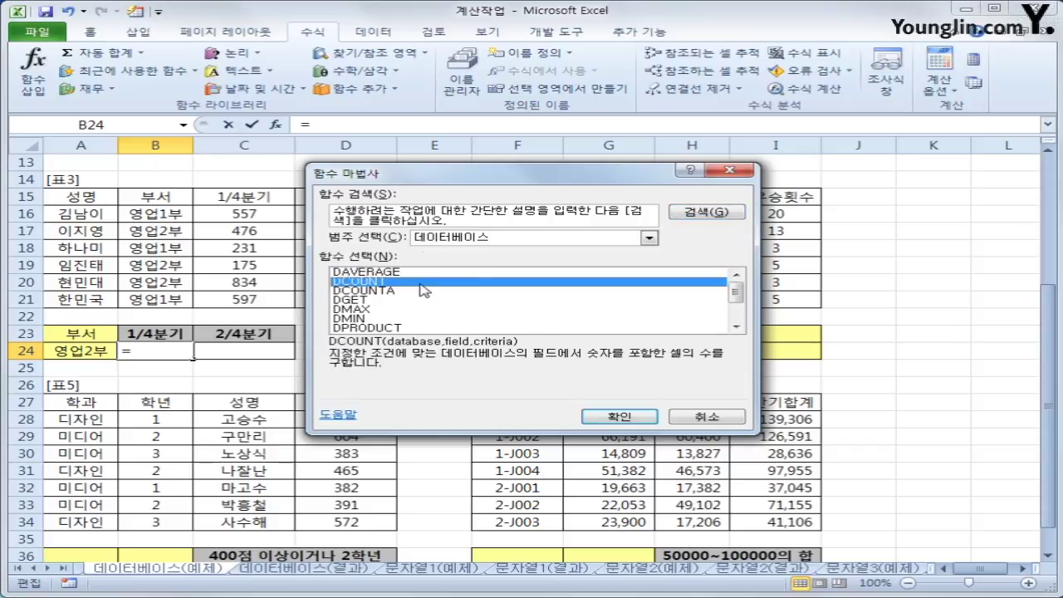
{"action": "left_click", "coordinate": [620, 416]}
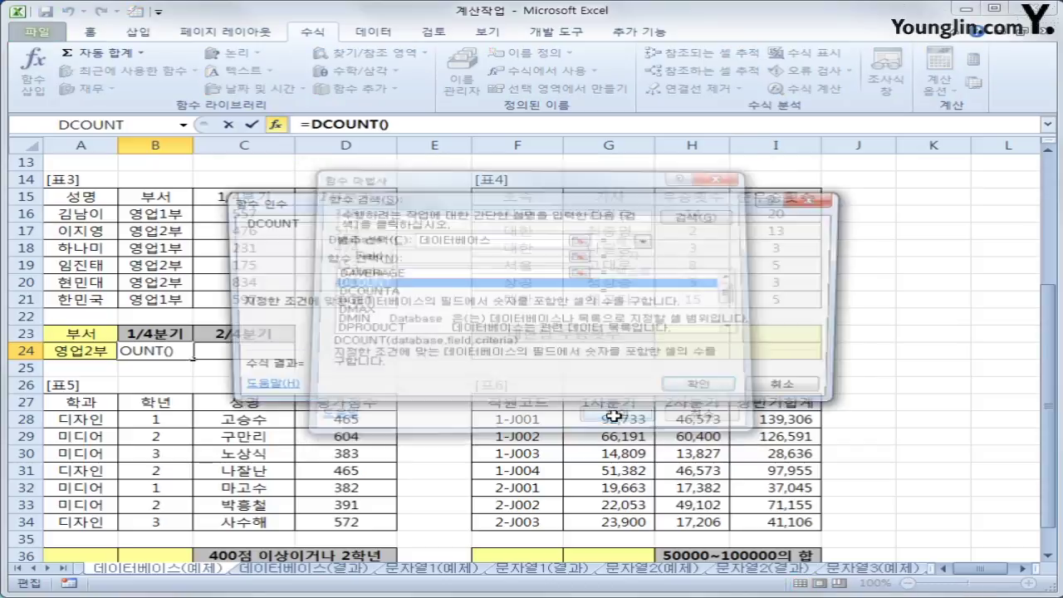
Set the DCOUNT database to the 표3 range A15:D21 and make it the absolute reference $A$15:$D$21.
{"action": "left_click_drag", "start_coordinate": [465, 351], "coordinate": [465, 482]}
{"action": "left_click_drag", "start_coordinate": [73, 199], "coordinate": [347, 307]}
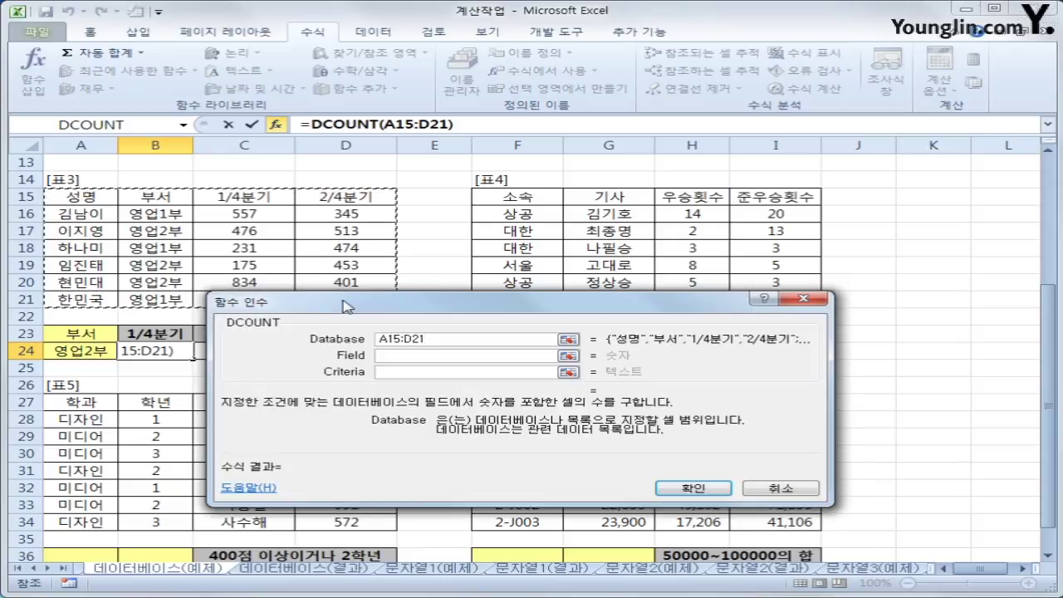
{"action": "left_click_drag", "start_coordinate": [451, 310], "coordinate": [657, 180]}
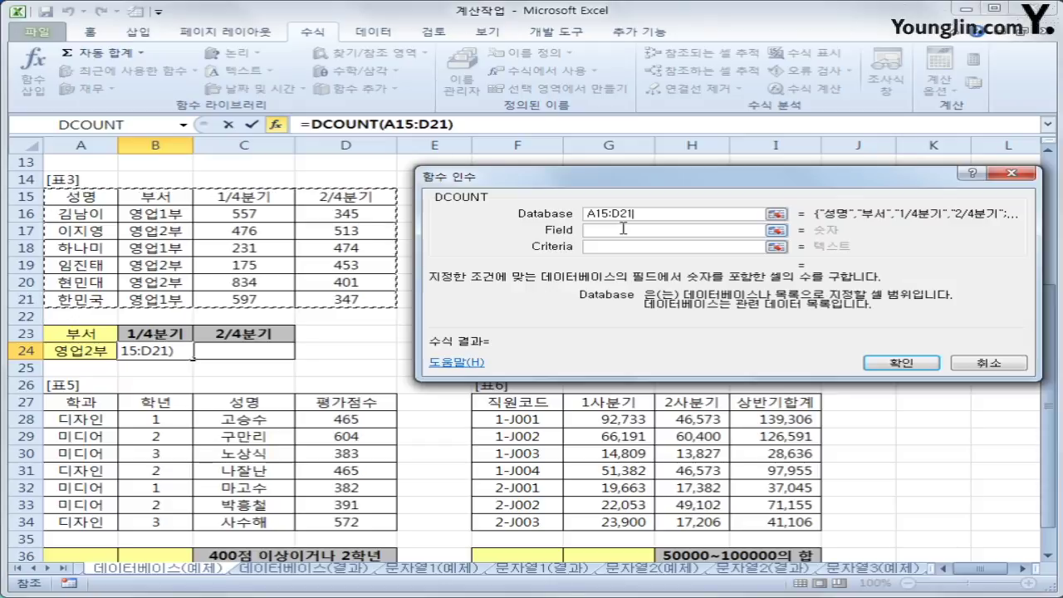
{"action": "left_click_drag", "start_coordinate": [639, 217], "coordinate": [555, 216]}
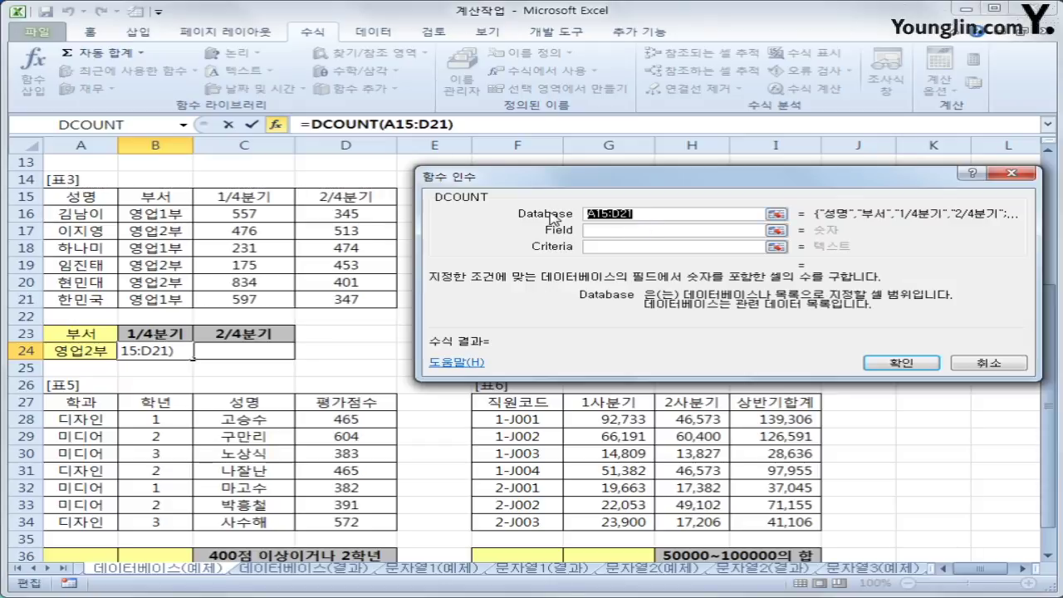
{"action": "key", "text": "F4"}
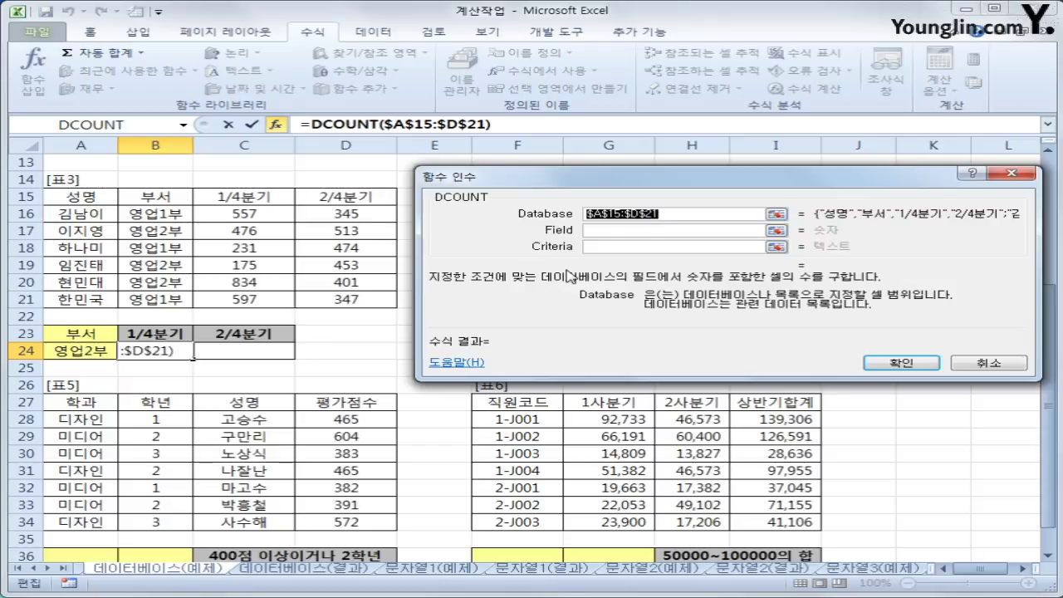
Set the DCOUNT field to the 1/4분기 header cell C15 in 표3 as a relative reference.
{"action": "left_click", "coordinate": [609, 232]}
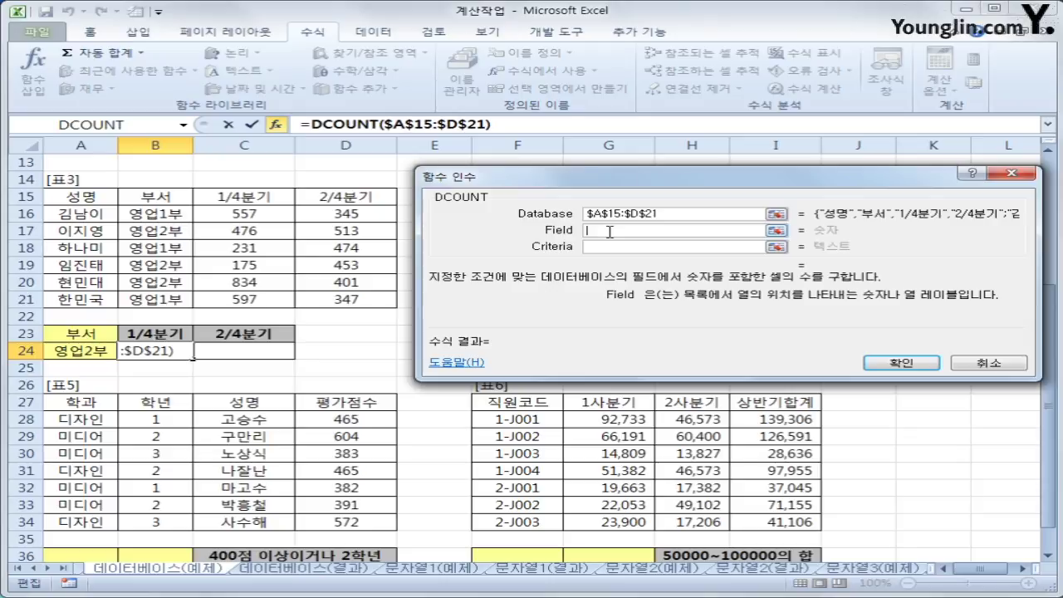
{"action": "left_click", "coordinate": [171, 337]}
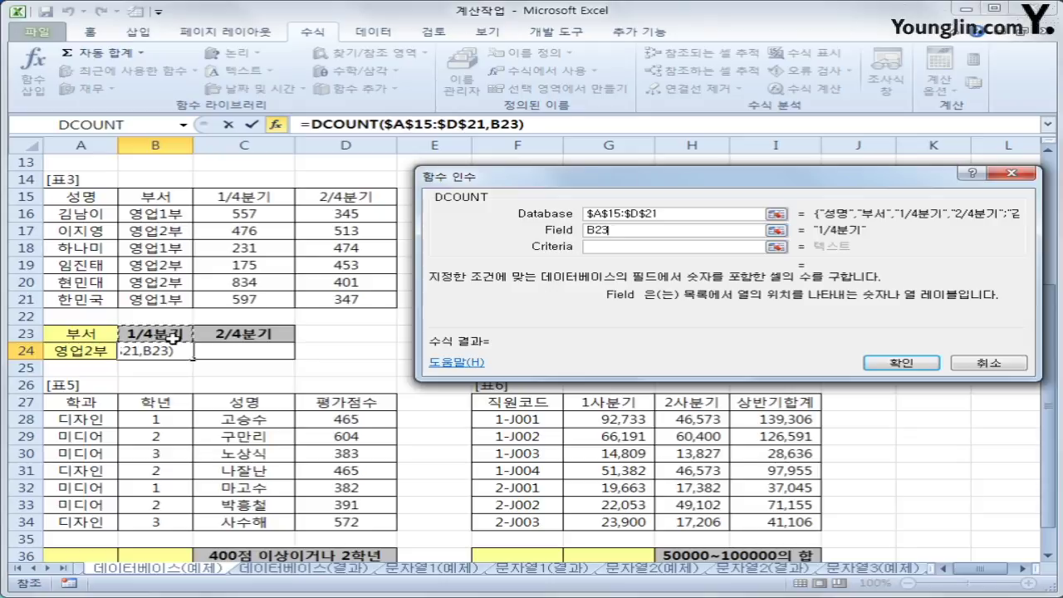
{"action": "left_click", "coordinate": [262, 194]}
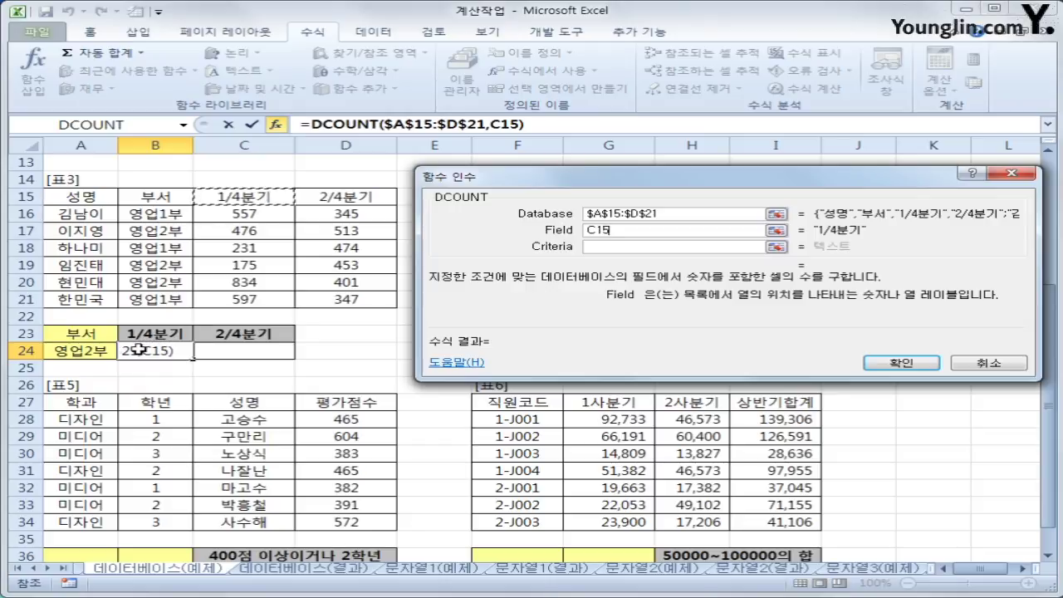
{"action": "left_click", "coordinate": [171, 336]}
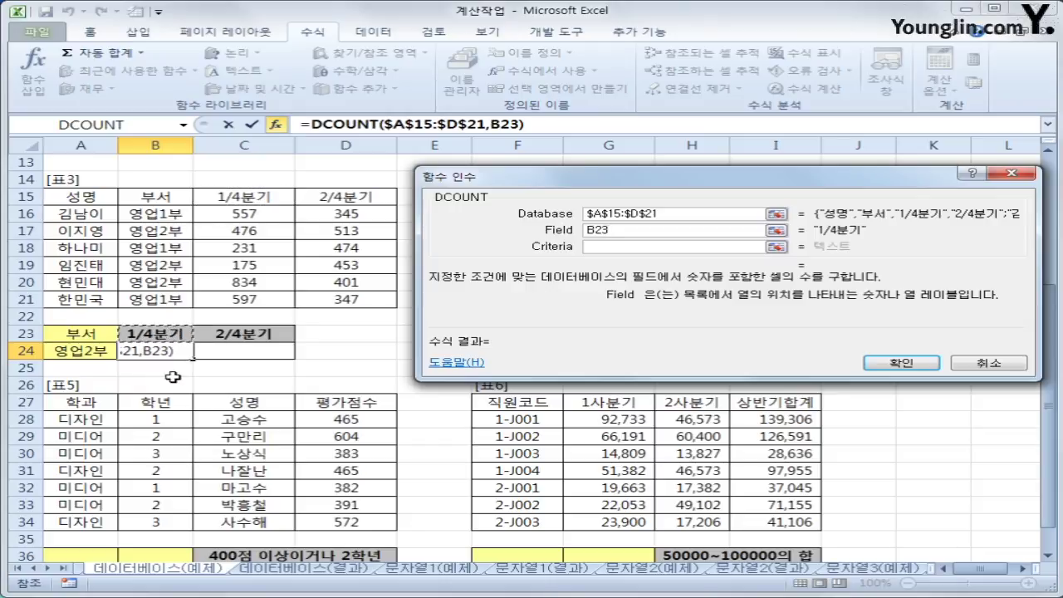
{"action": "left_click", "coordinate": [243, 199]}
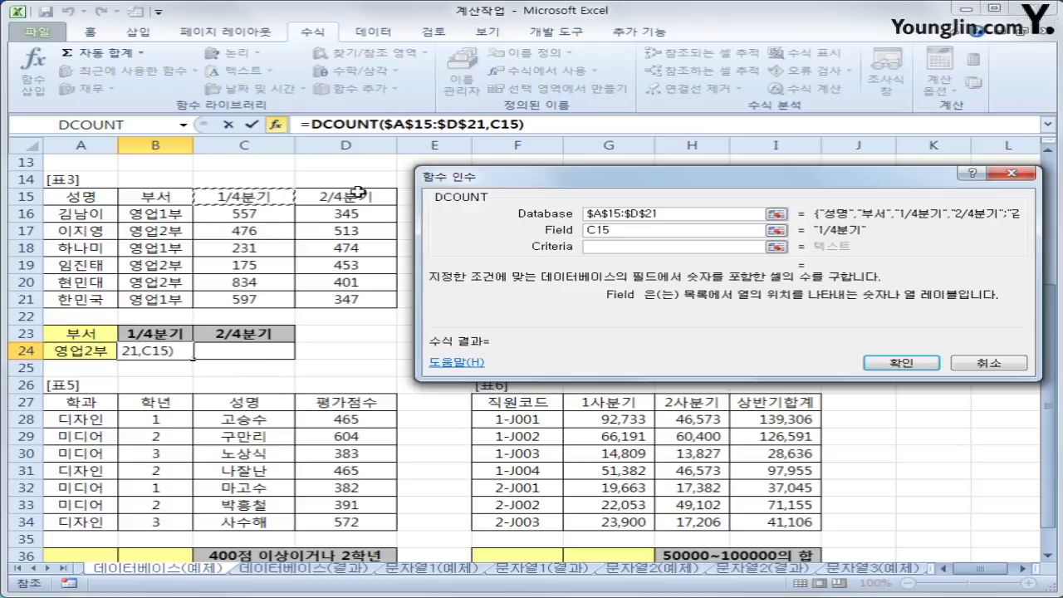
Complete the DCOUNT formula with the absolute criteria $A$23:$A$24 and fill it across to C24 for 2/4분기.
{"action": "left_click", "coordinate": [602, 246]}
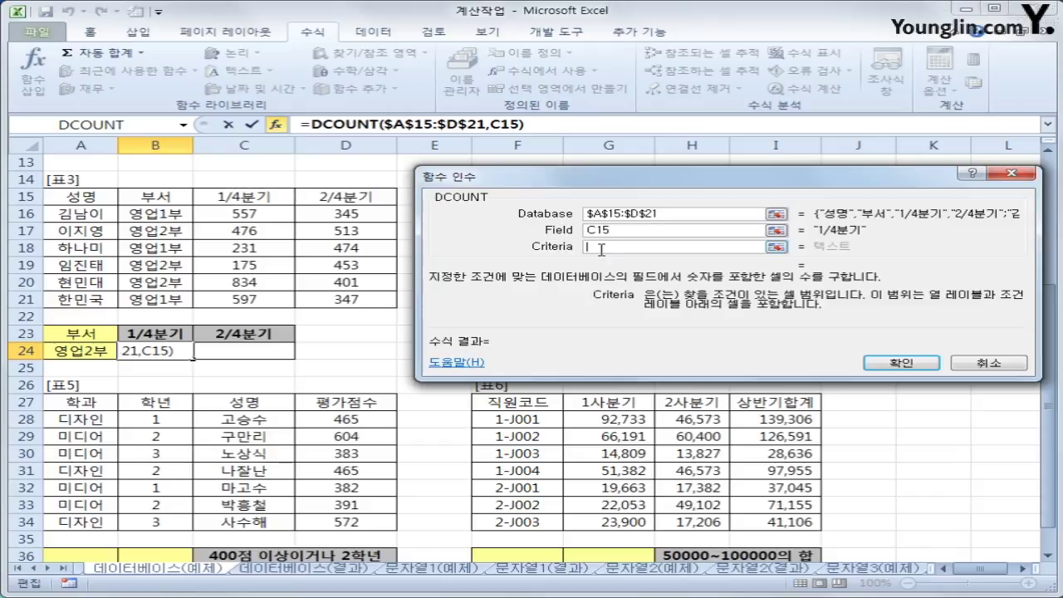
{"action": "left_click_drag", "start_coordinate": [76, 334], "coordinate": [71, 349]}
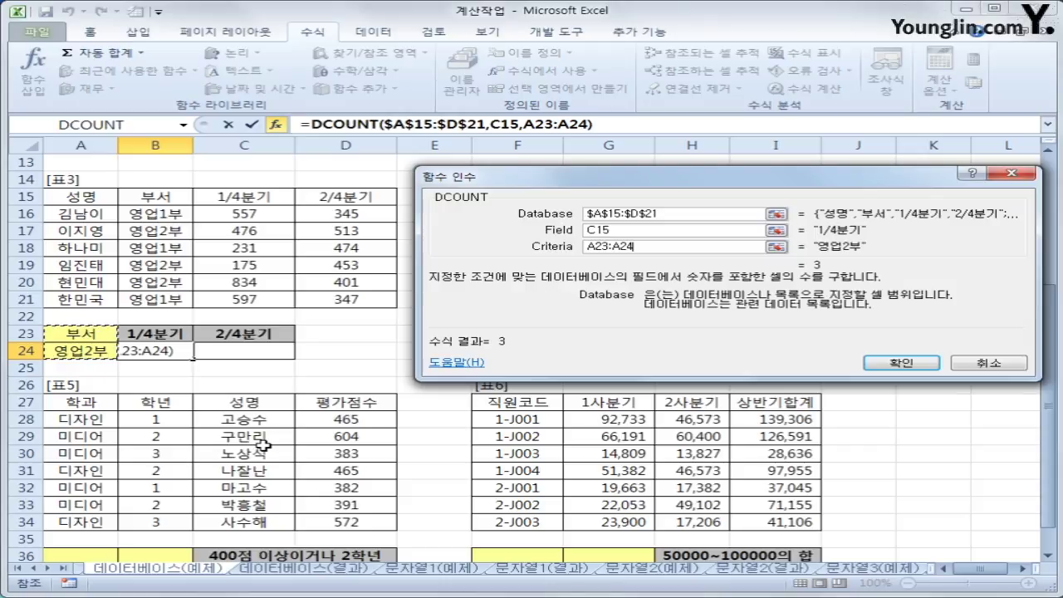
{"action": "key", "text": "F4"}
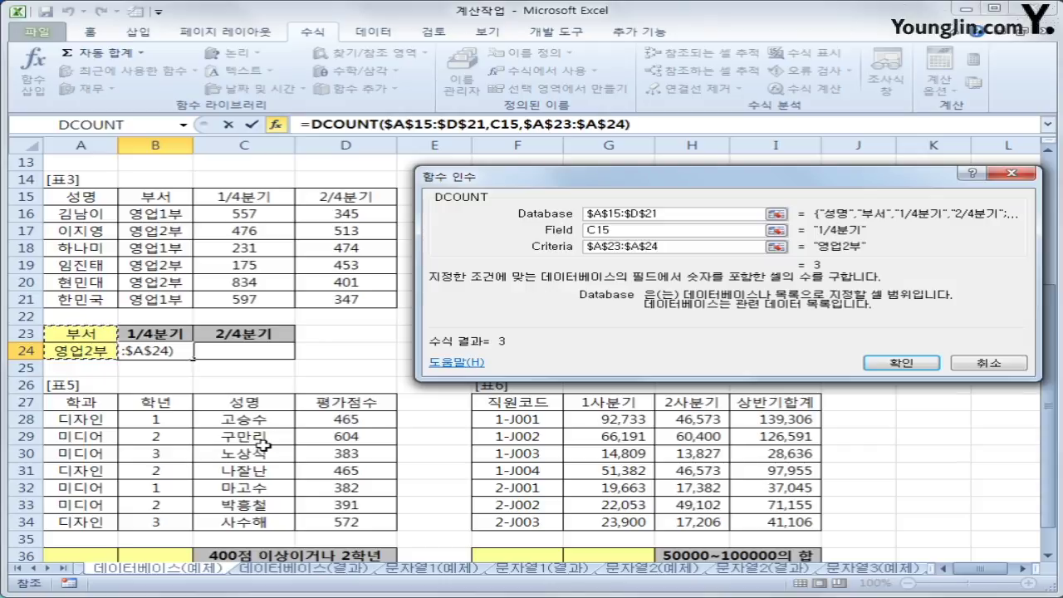
{"action": "left_click", "coordinate": [901, 362]}
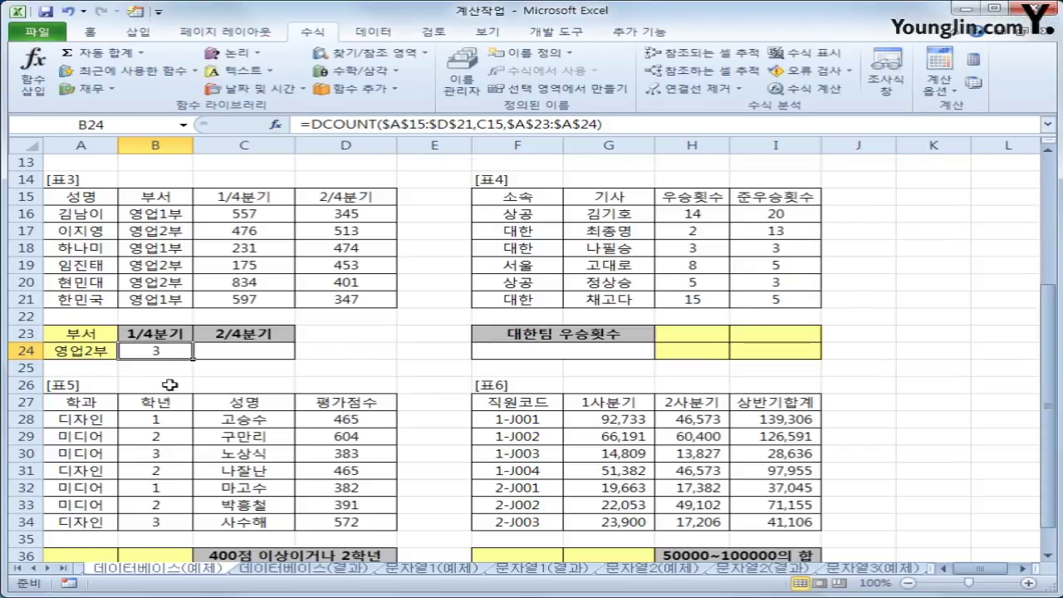
{"action": "left_click_drag", "start_coordinate": [196, 359], "coordinate": [262, 353]}
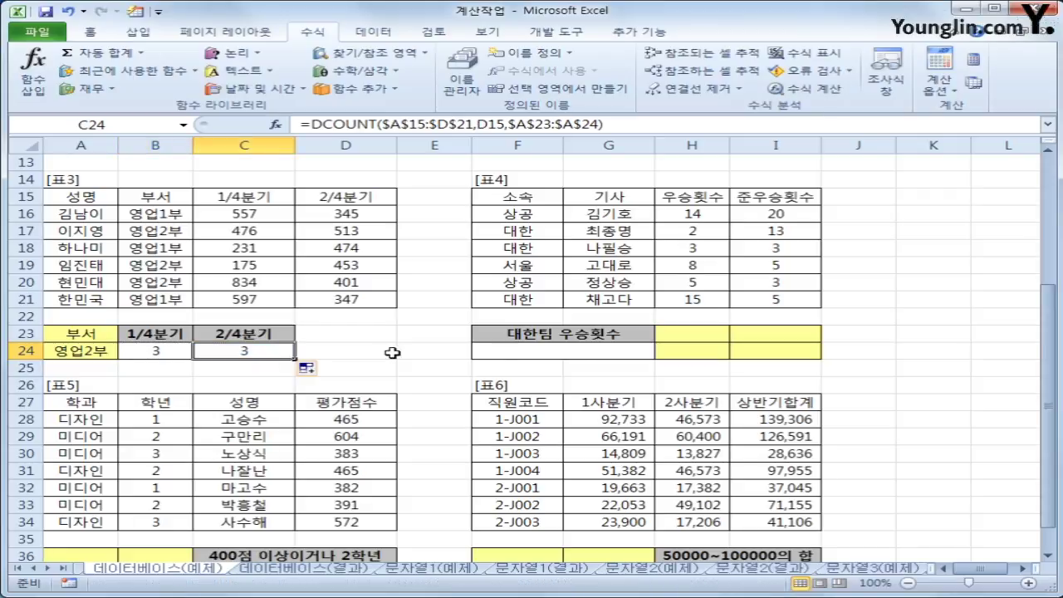
Enter the 표4 team criteria with the header 소속 in H23 and 대한 in H24.
{"action": "left_click", "coordinate": [576, 357]}
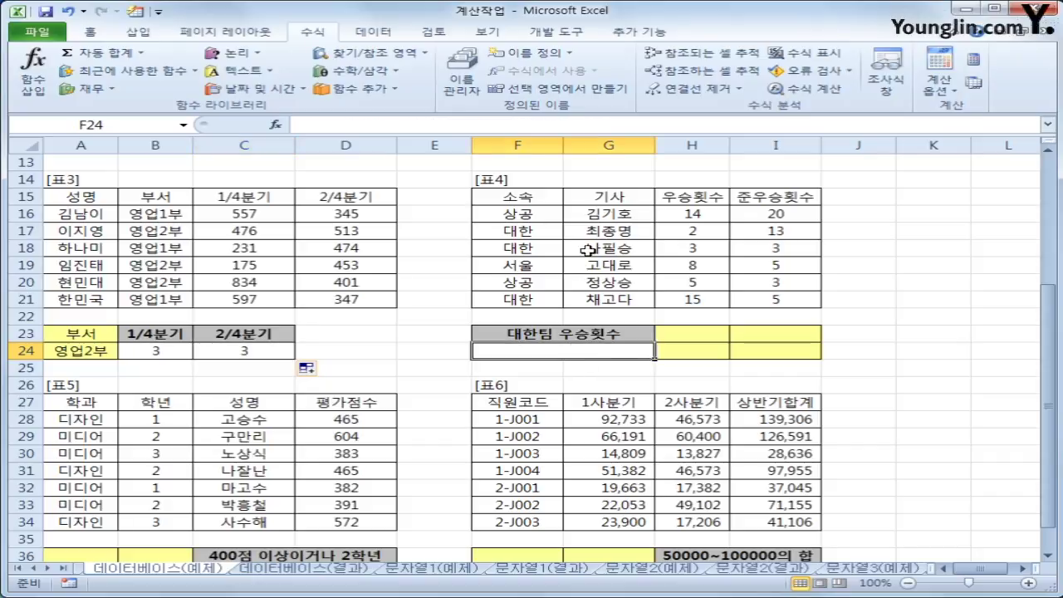
{"action": "left_click", "coordinate": [689, 335]}
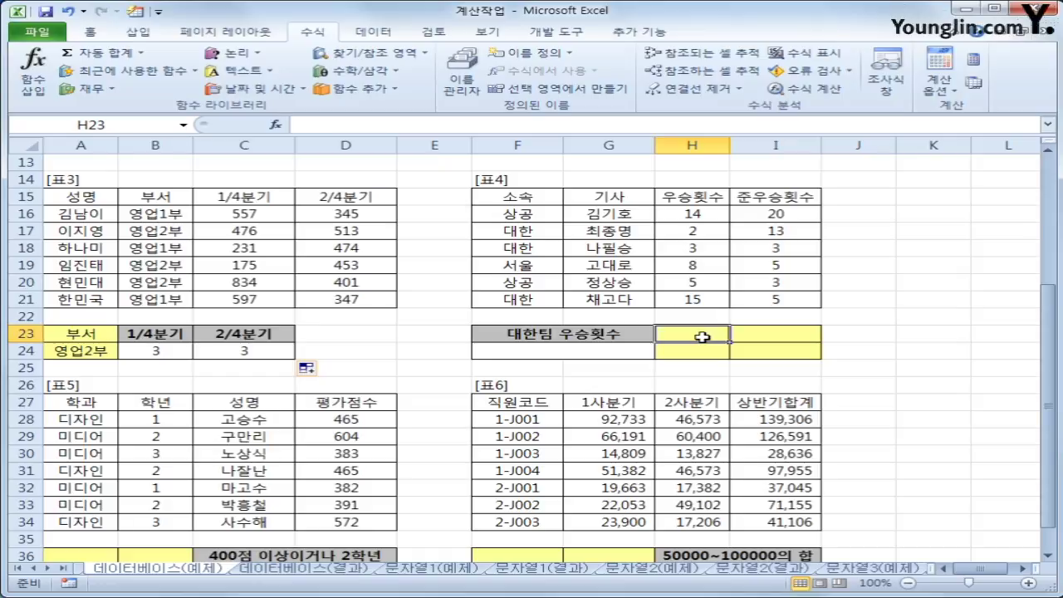
{"action": "type", "text": "소속"}
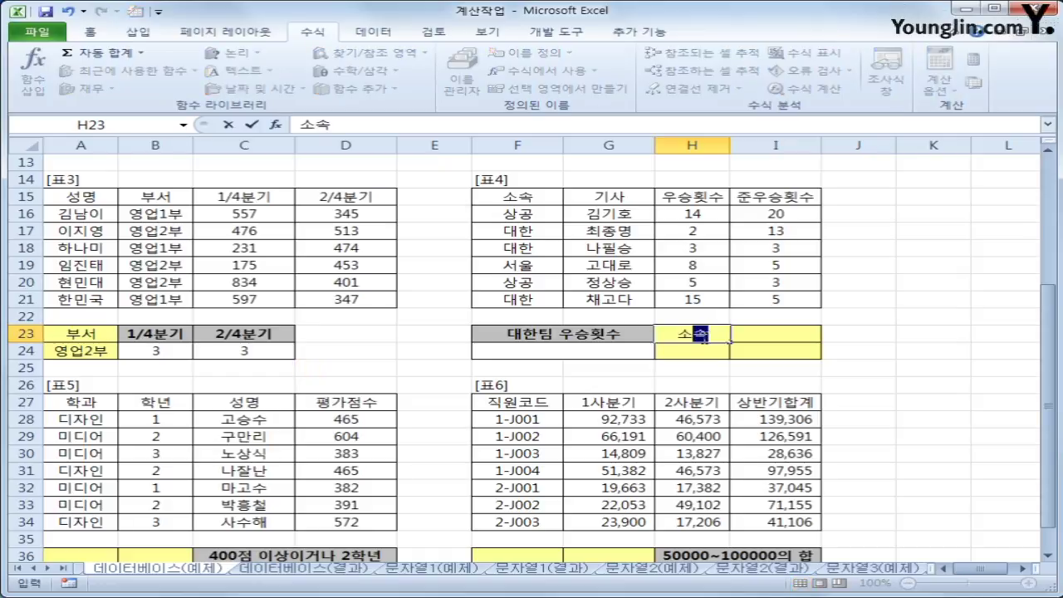
{"action": "key", "text": "Return"}
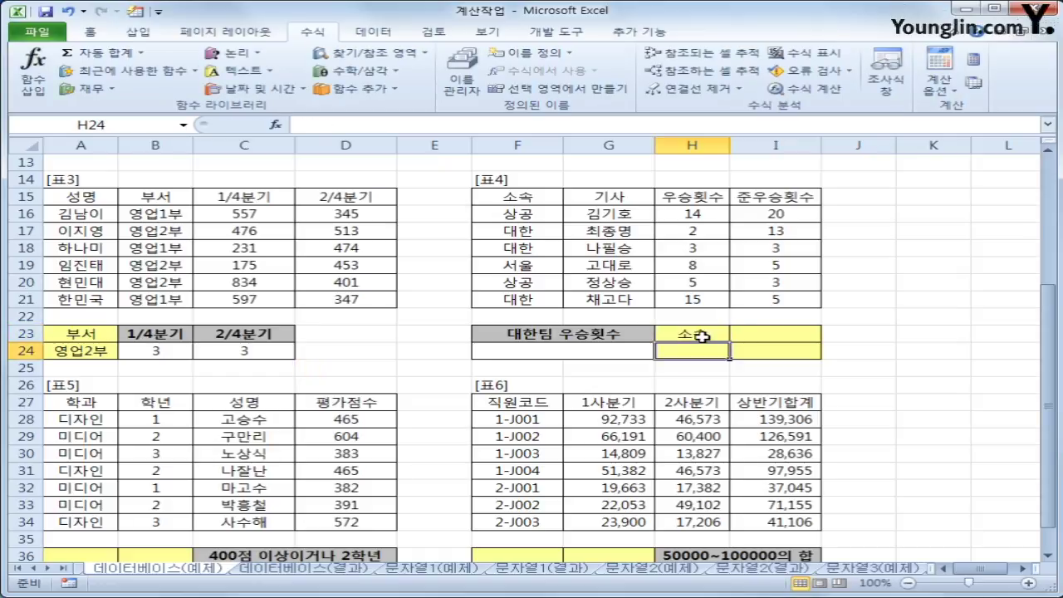
{"action": "type", "text": "대하"}
{"action": "key", "text": "Tab"}
Add the second 표4 criteria header 준우승횟수 in cell I23.
{"action": "key", "text": "Up"}
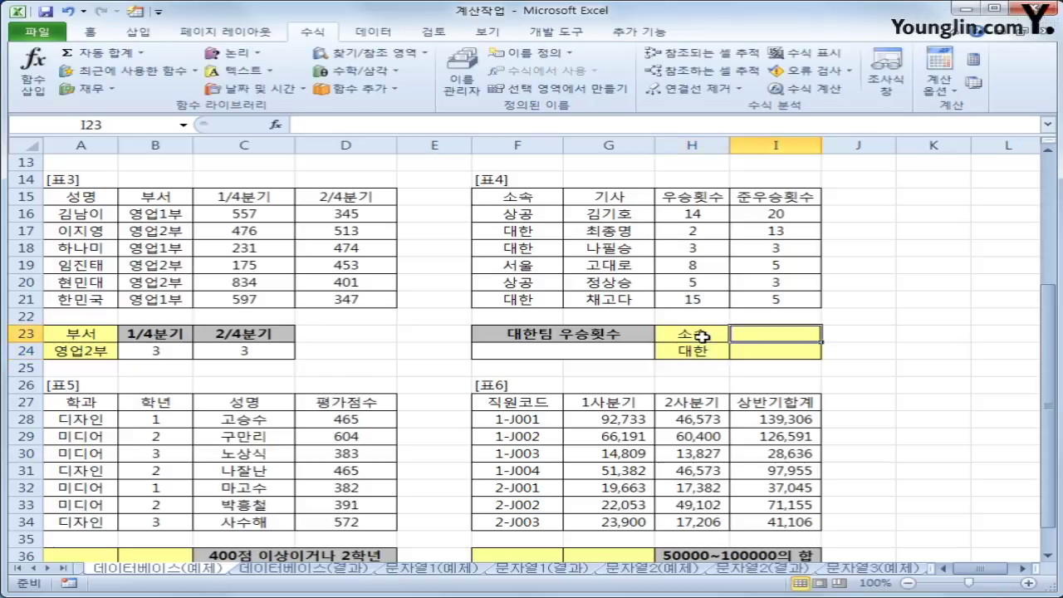
{"action": "type", "text": "준우승호"}
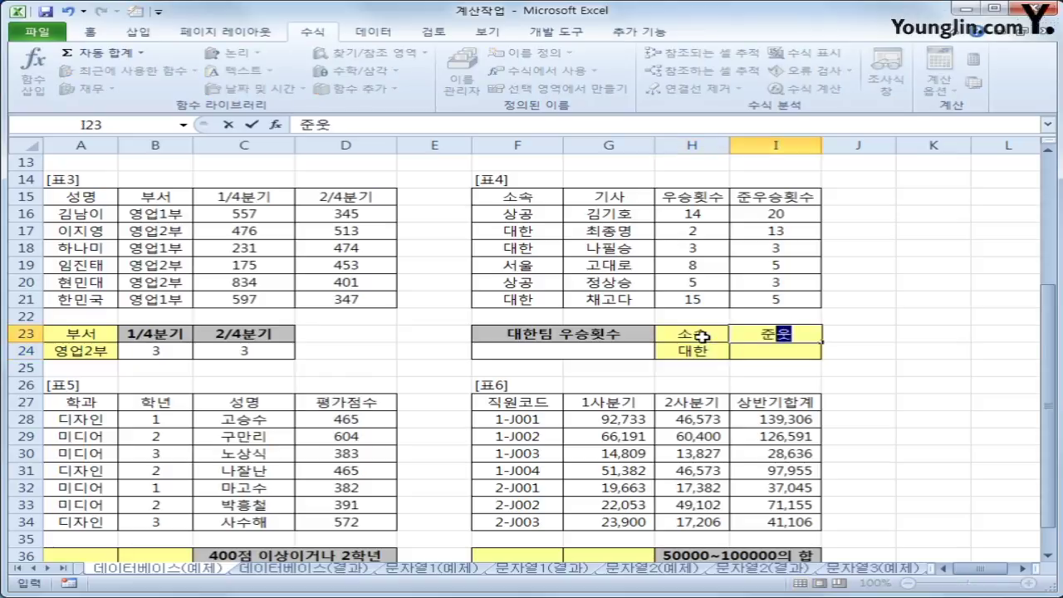
{"action": "type", "text": "횟수"}
{"action": "key", "text": "Return"}
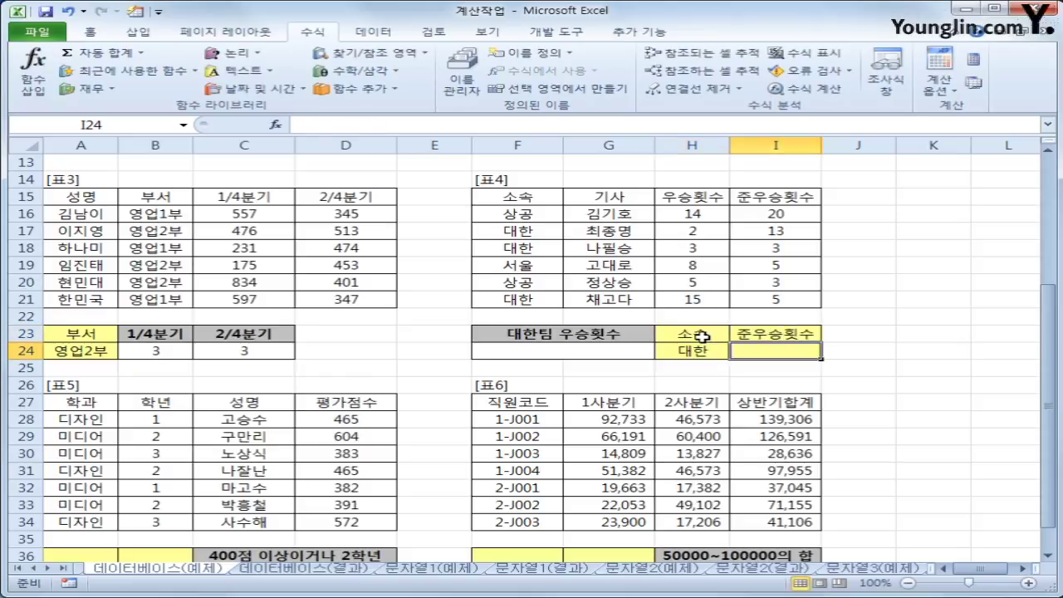
Enter the criterion >=5 in cell I24 beneath the 준우승횟수 header.
{"action": "type", "text": ">=5"}
{"action": "key", "text": "Return"}
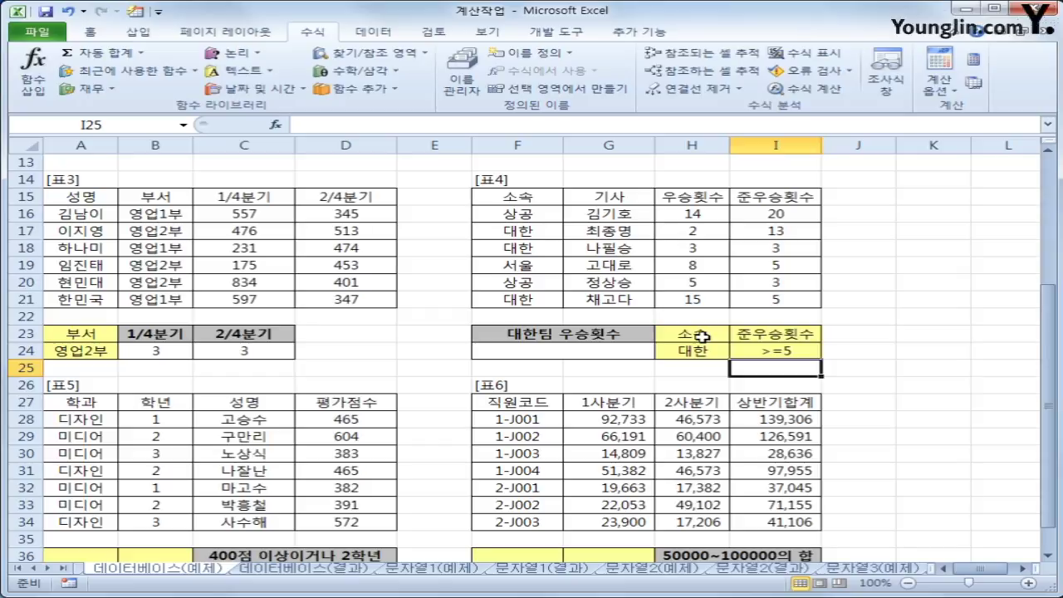
{"action": "left_click", "coordinate": [623, 351]}
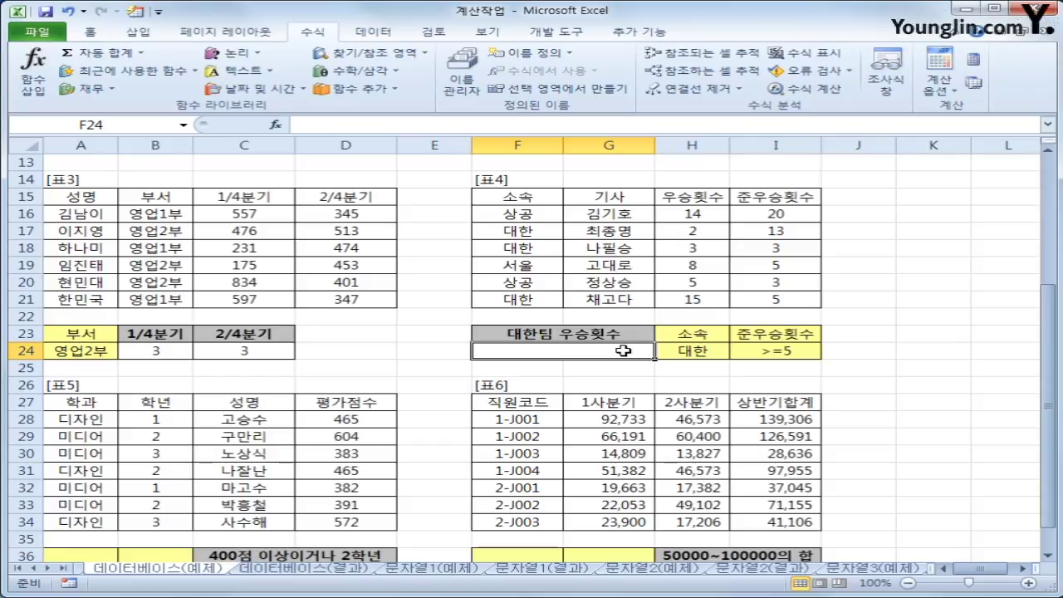
Clear the 1/4분기 and 2/4분기 DCOUNT formulas from cells B24:C24 below 표3.
{"action": "left_click", "coordinate": [171, 349]}
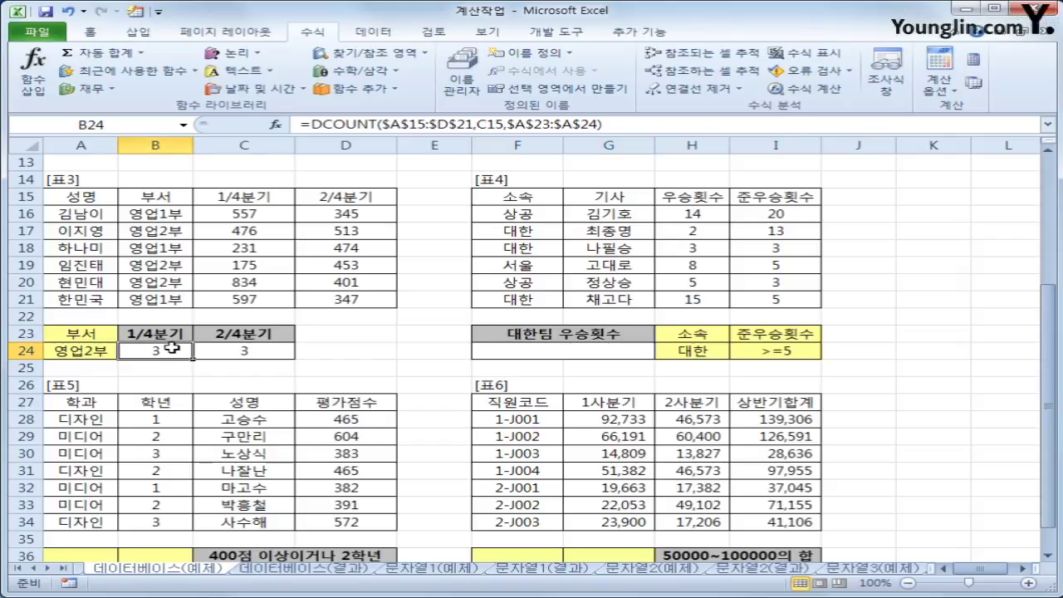
{"action": "left_click", "coordinate": [133, 333]}
{"action": "left_click", "coordinate": [273, 332]}
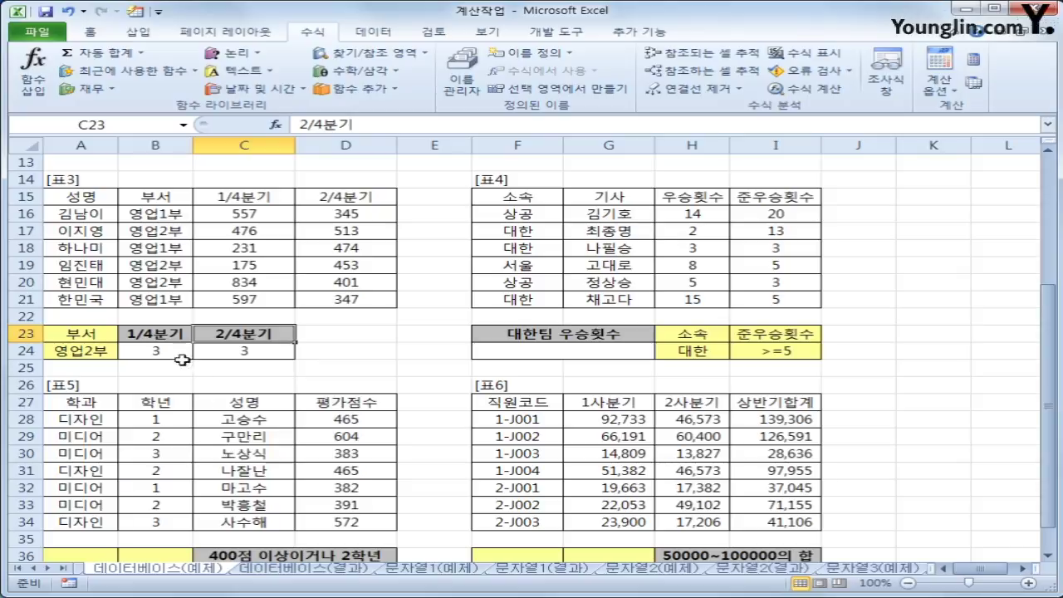
{"action": "left_click_drag", "start_coordinate": [179, 352], "coordinate": [238, 352]}
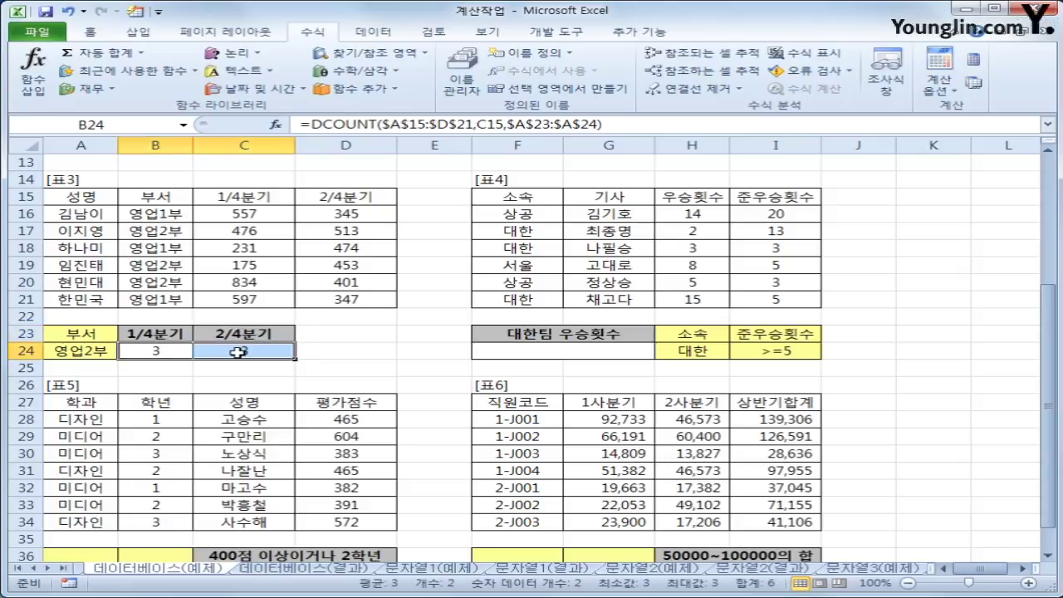
{"action": "key", "text": "Delete"}
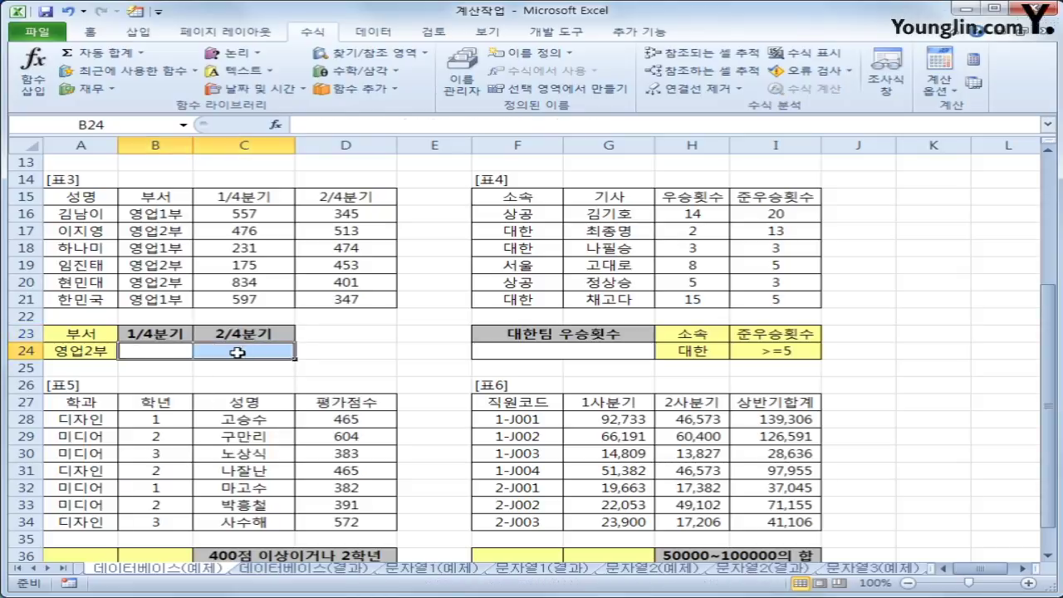
Insert a DMAX function in cell B24 with the absolute 표3 database range $A$15:$D$21.
{"action": "left_click", "coordinate": [141, 356]}
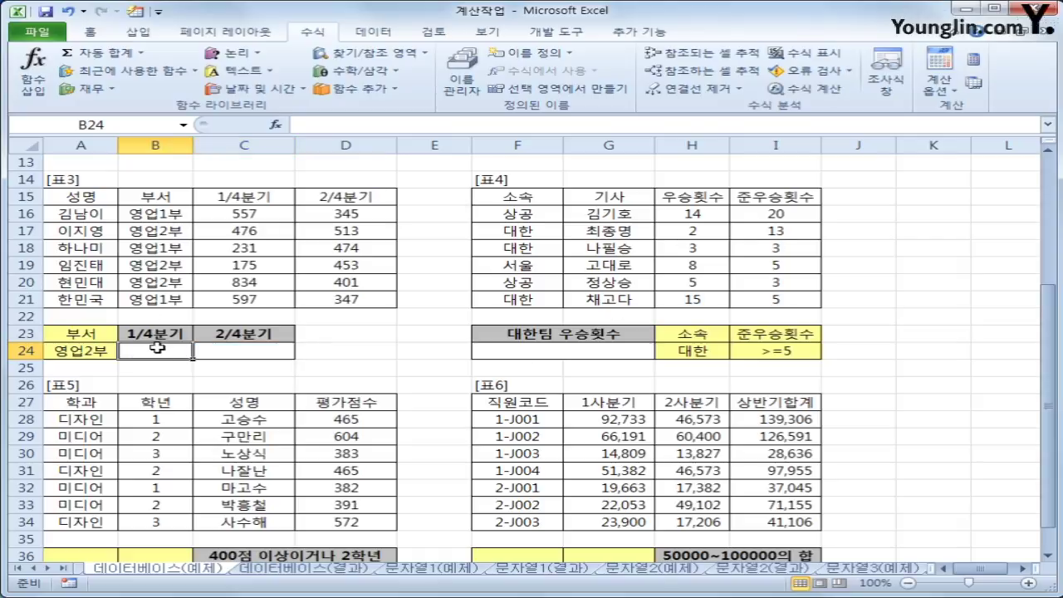
{"action": "left_click", "coordinate": [275, 124]}
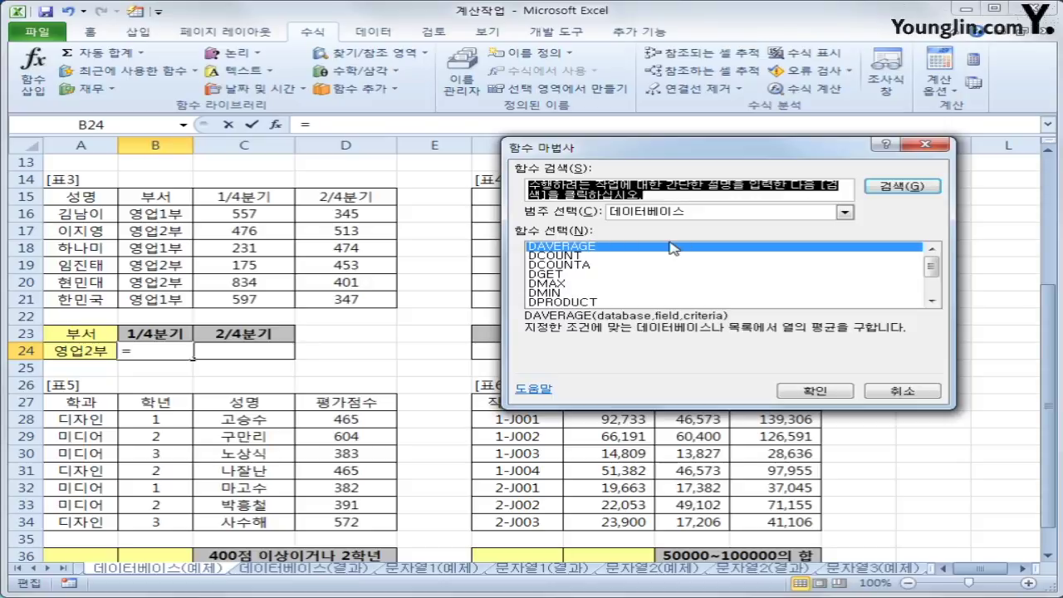
{"action": "left_click", "coordinate": [599, 284]}
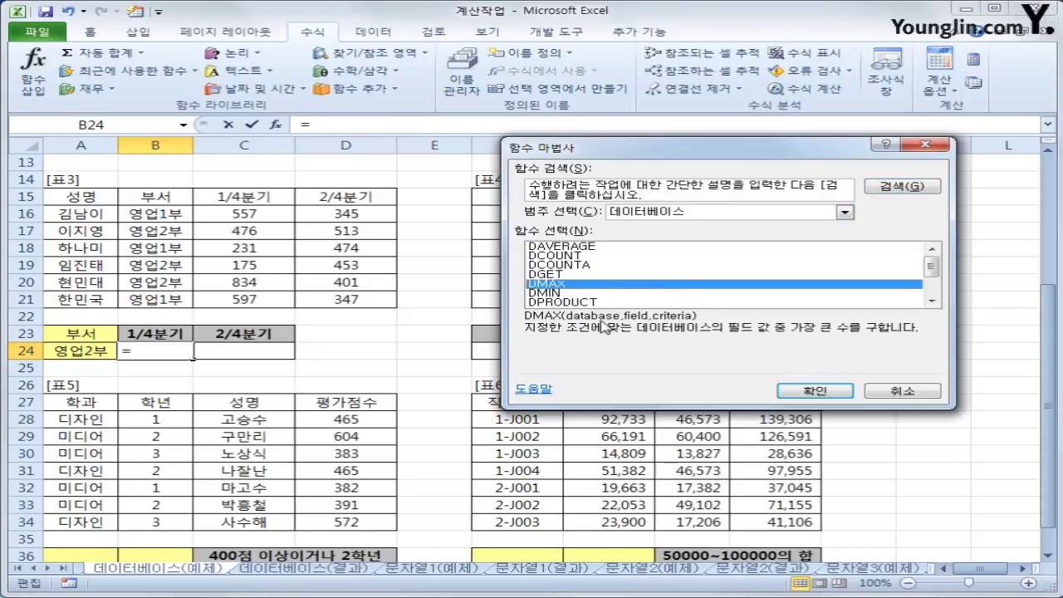
{"action": "left_click_drag", "start_coordinate": [581, 299], "coordinate": [571, 307]}
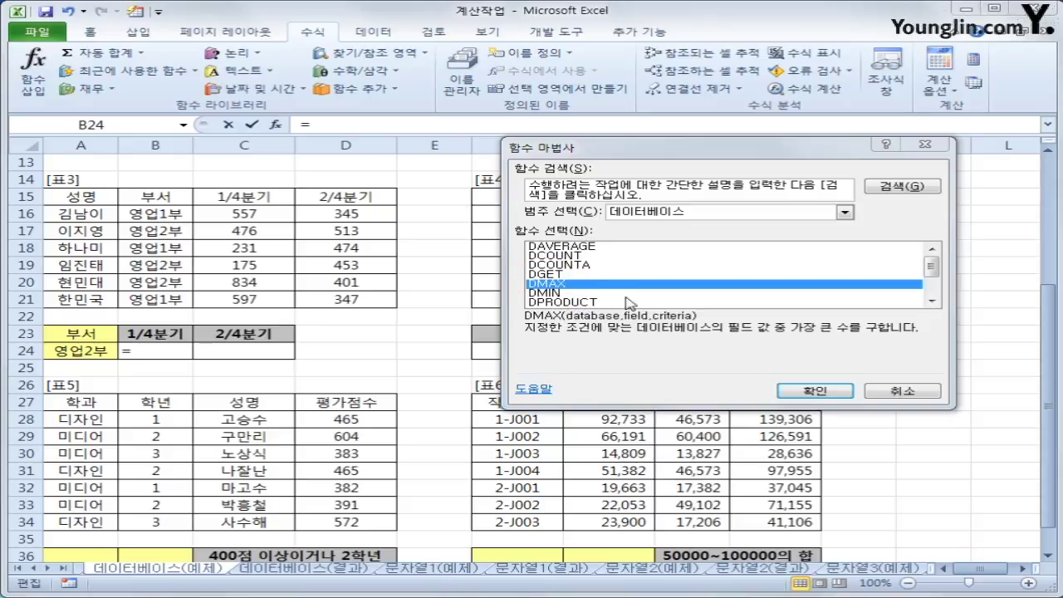
{"action": "left_click", "coordinate": [607, 276]}
{"action": "left_click", "coordinate": [612, 283]}
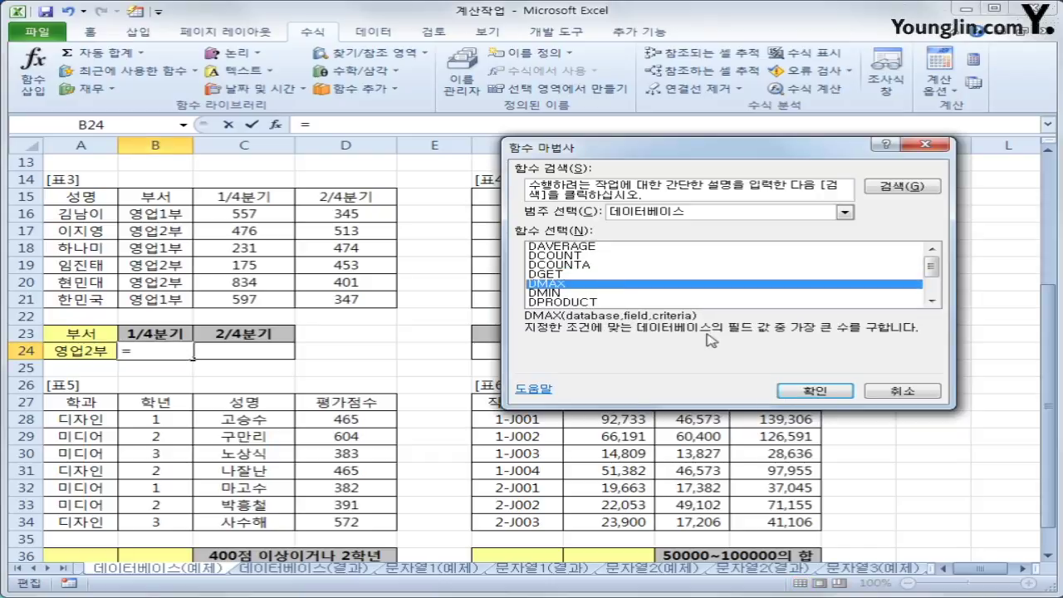
{"action": "left_click", "coordinate": [777, 394]}
{"action": "left_click_drag", "start_coordinate": [91, 199], "coordinate": [330, 294]}
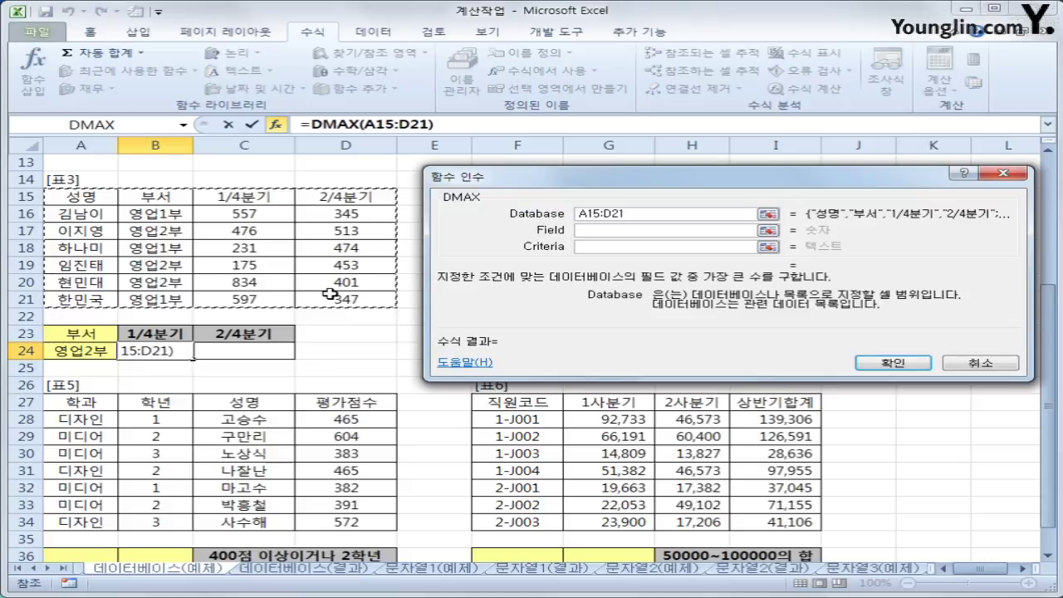
{"action": "key", "text": "F4"}
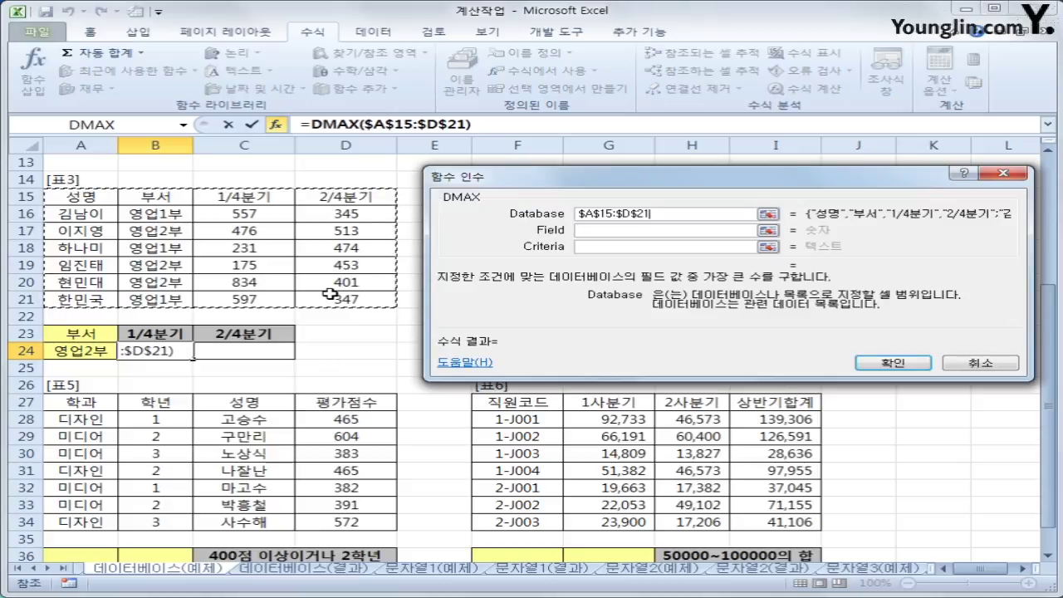
Complete the DMAX formula with field C15 and absolute criteria $A$23:$A$24, and fill it across to C24.
{"action": "left_click", "coordinate": [582, 232]}
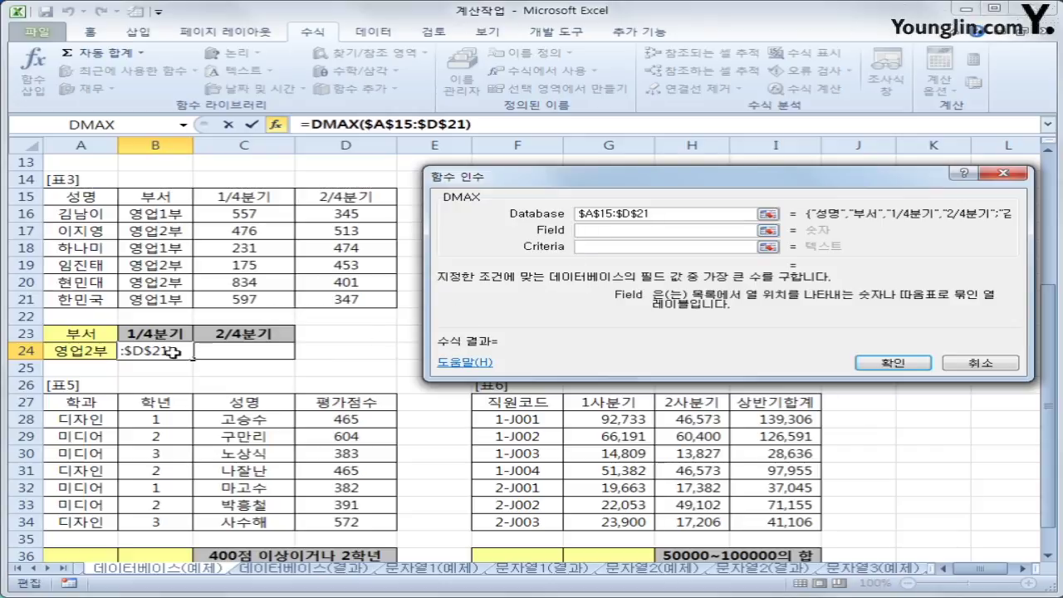
{"action": "left_click", "coordinate": [263, 197]}
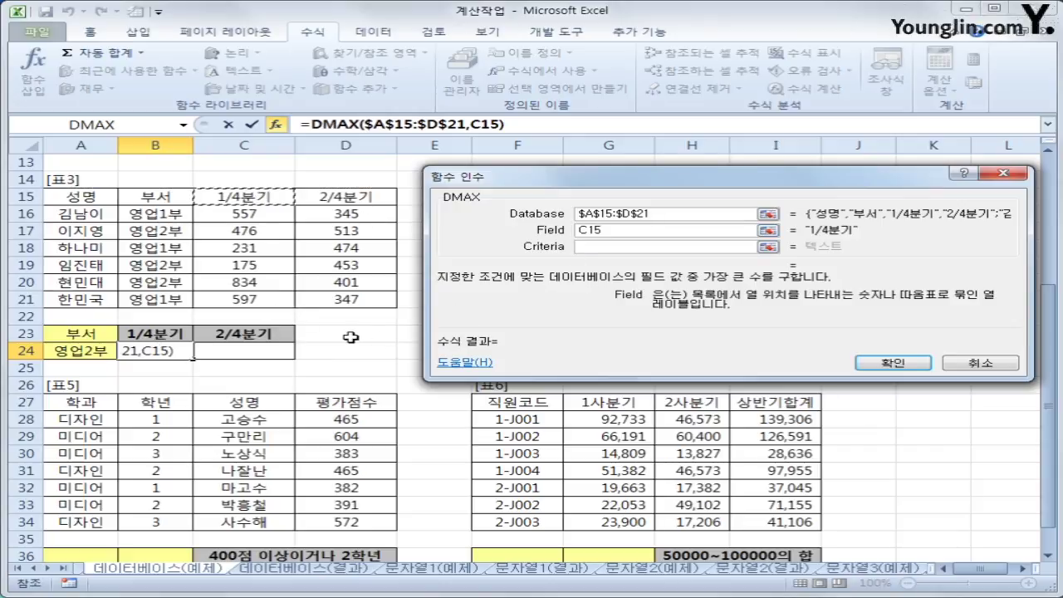
{"action": "left_click", "coordinate": [648, 246]}
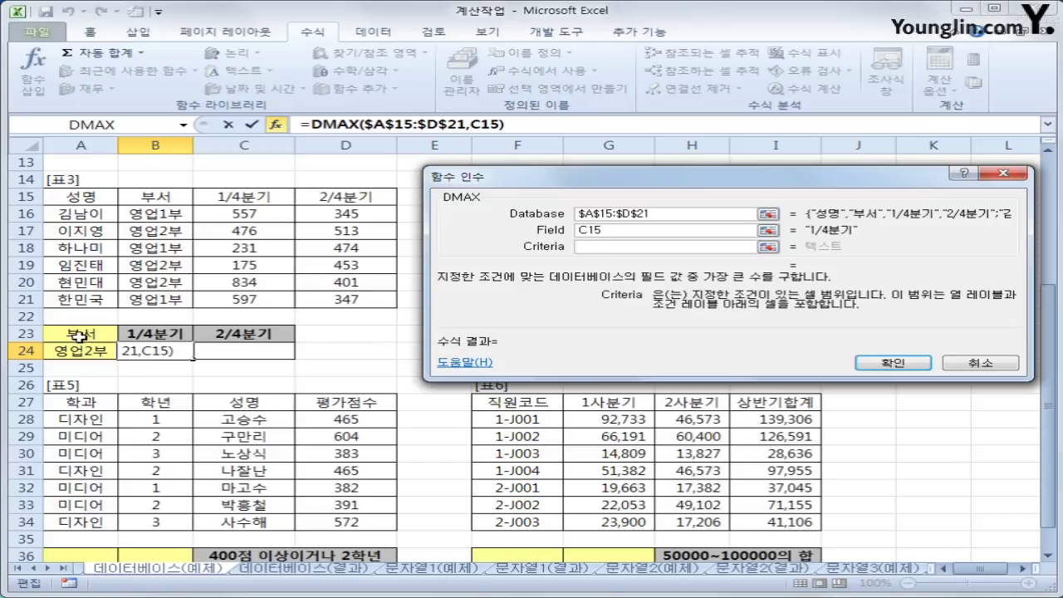
{"action": "left_click_drag", "start_coordinate": [79, 333], "coordinate": [79, 351]}
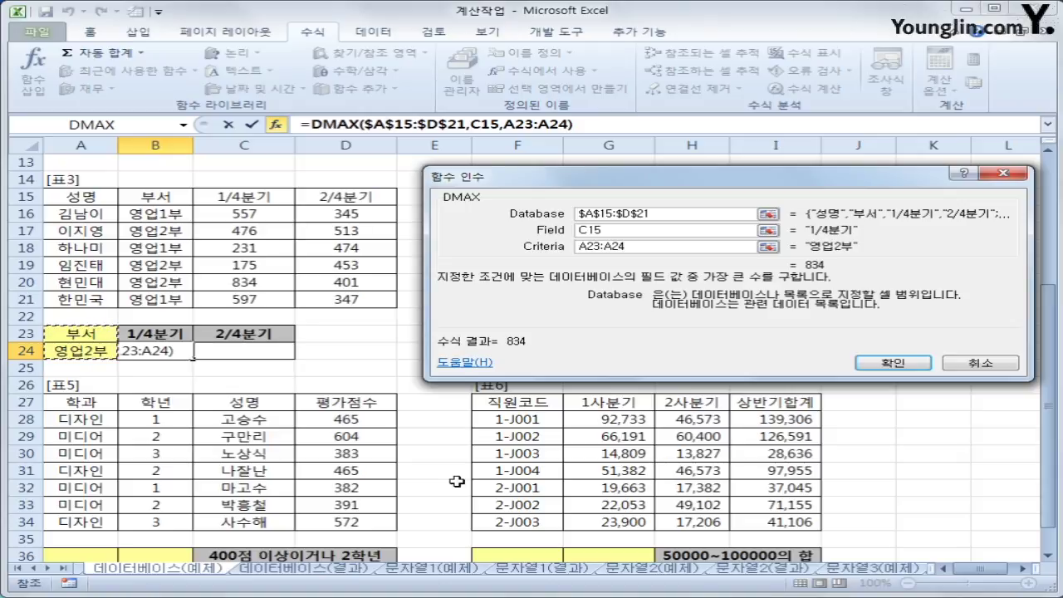
{"action": "key", "text": "F4"}
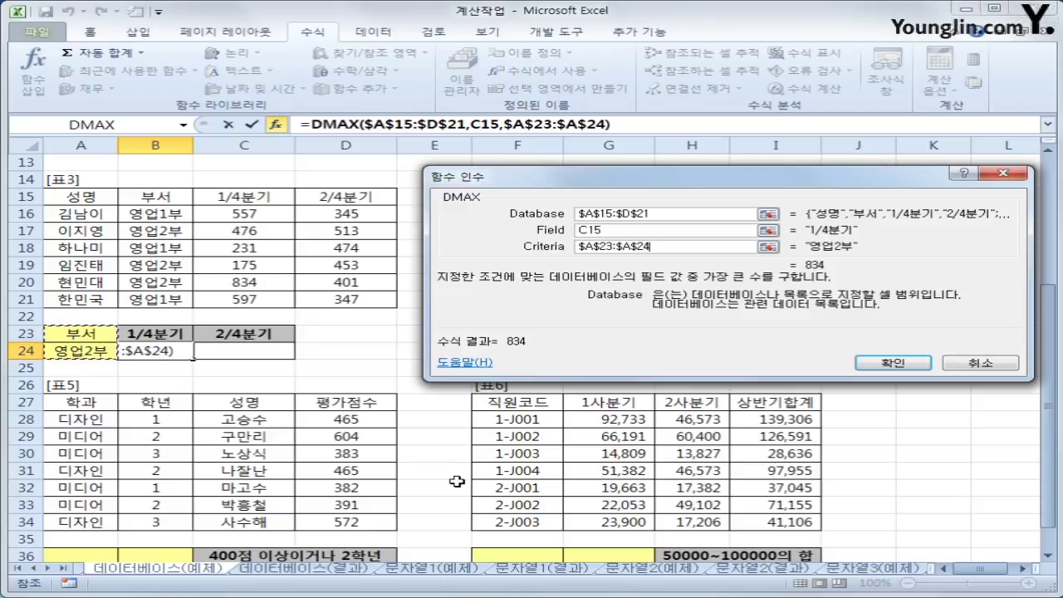
{"action": "left_click", "coordinate": [892, 366]}
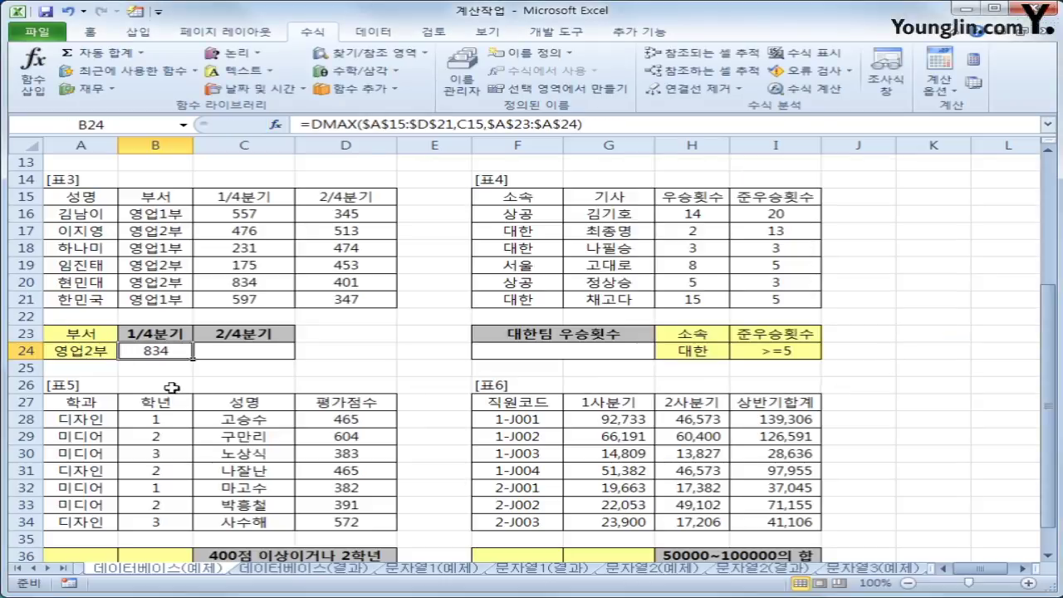
{"action": "left_click_drag", "start_coordinate": [238, 359], "coordinate": [278, 354]}
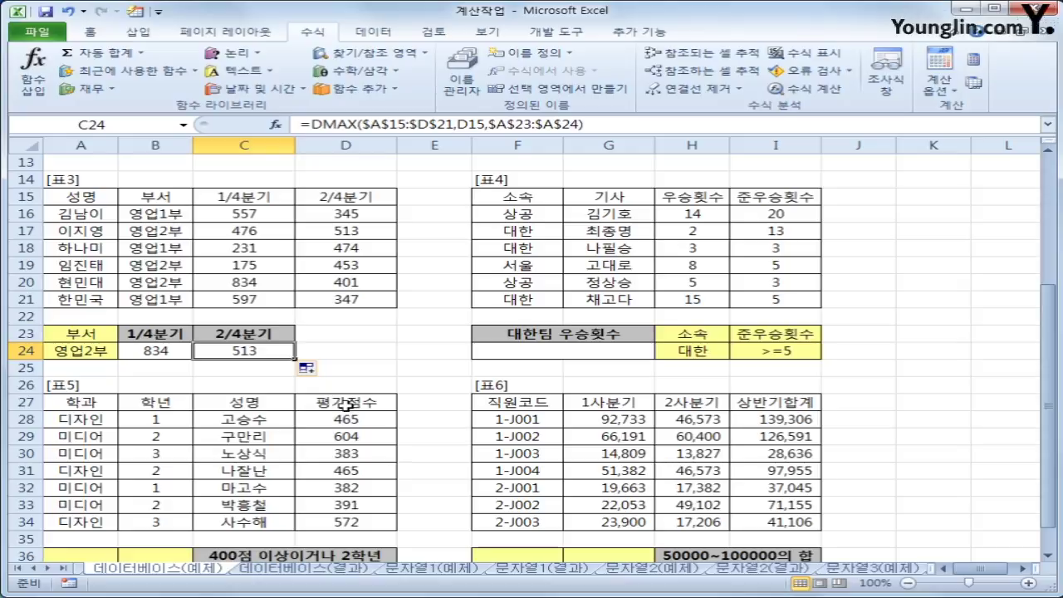
{"action": "left_click", "coordinate": [544, 356]}
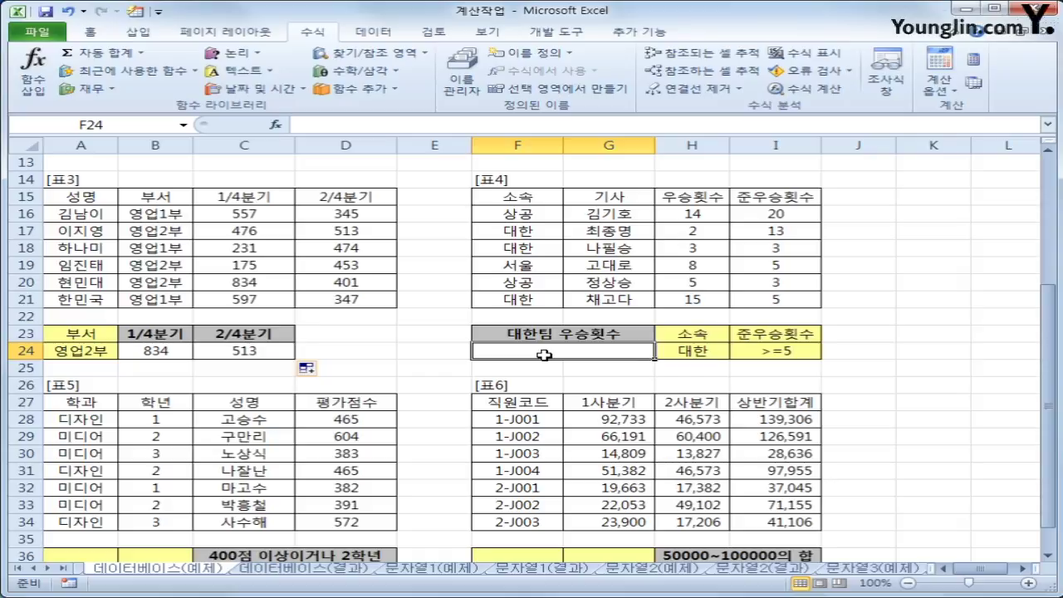
{"action": "left_click", "coordinate": [693, 333]}
{"action": "left_click", "coordinate": [692, 351]}
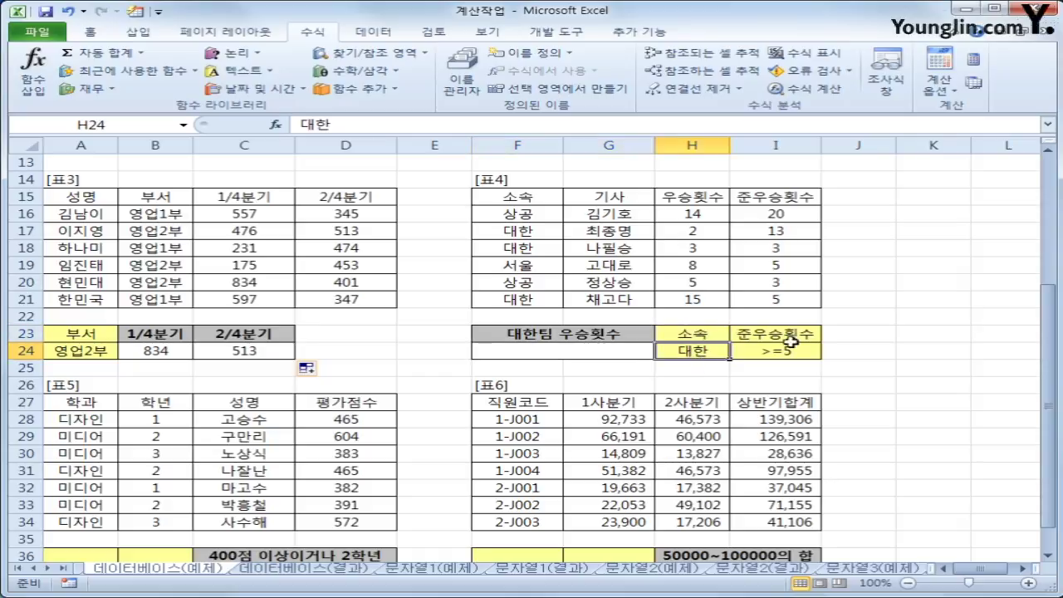
{"action": "left_click", "coordinate": [791, 337]}
{"action": "left_click", "coordinate": [798, 352]}
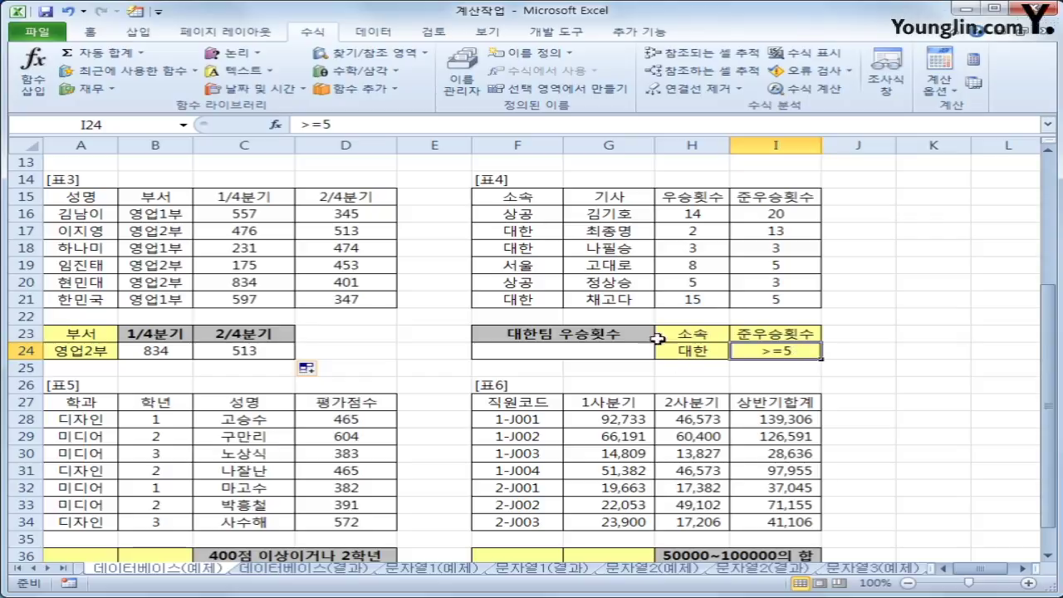
Insert a DCOUNT function in cell F24 under 대한팀 우승횟수 with the 표4 database range F15:I21.
{"action": "left_click", "coordinate": [590, 356]}
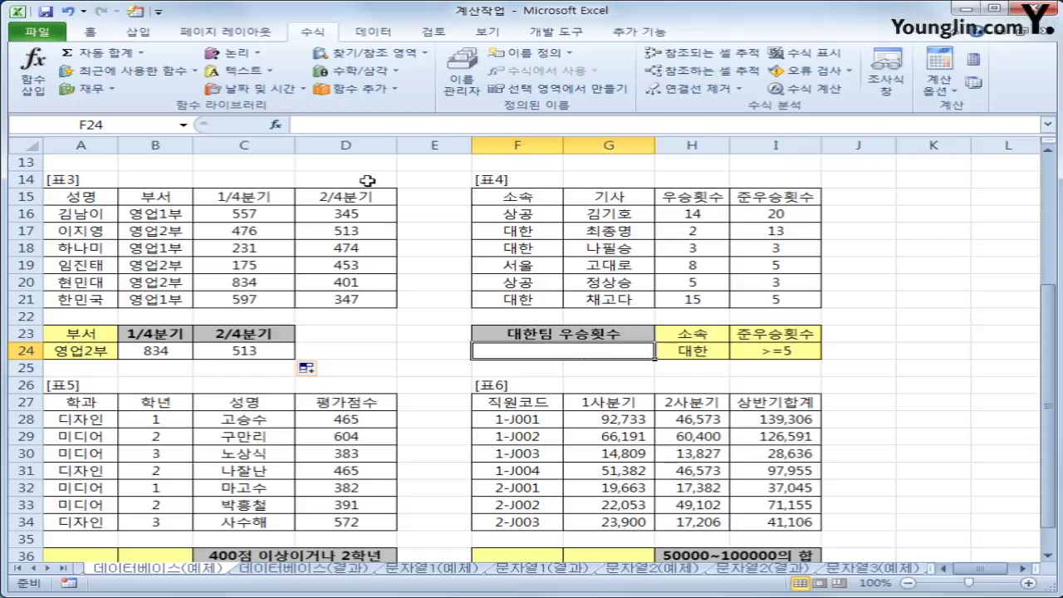
{"action": "left_click", "coordinate": [275, 124]}
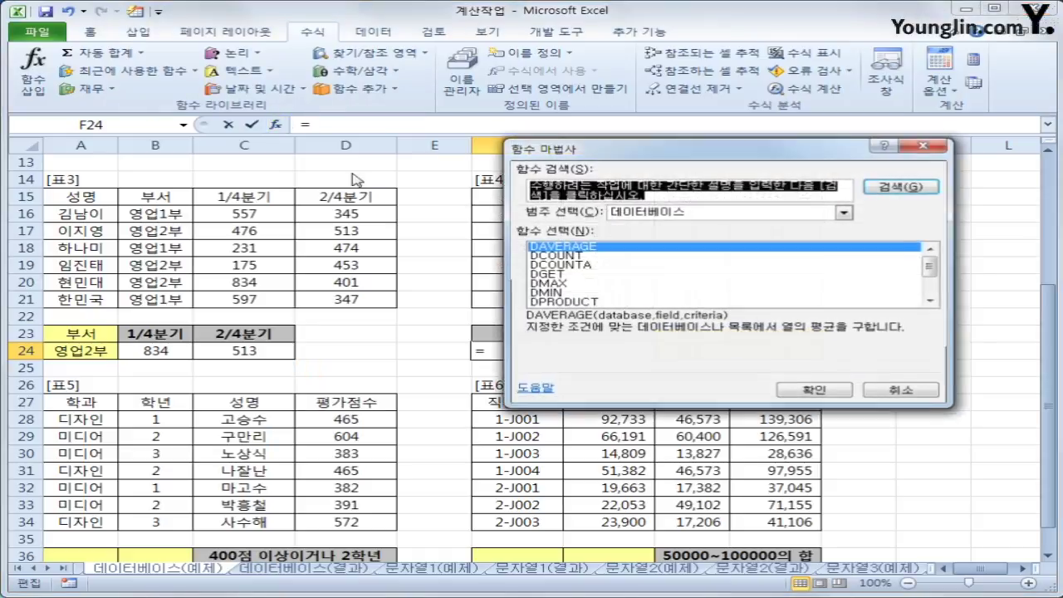
{"action": "left_click", "coordinate": [661, 256]}
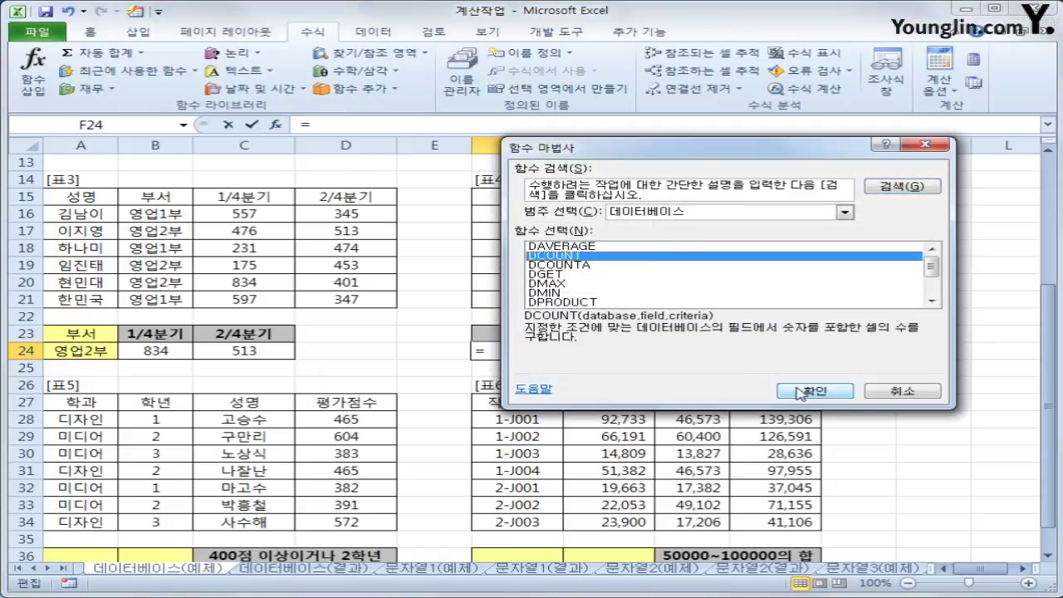
{"action": "left_click", "coordinate": [814, 390]}
{"action": "left_click_drag", "start_coordinate": [498, 402], "coordinate": [336, 528]}
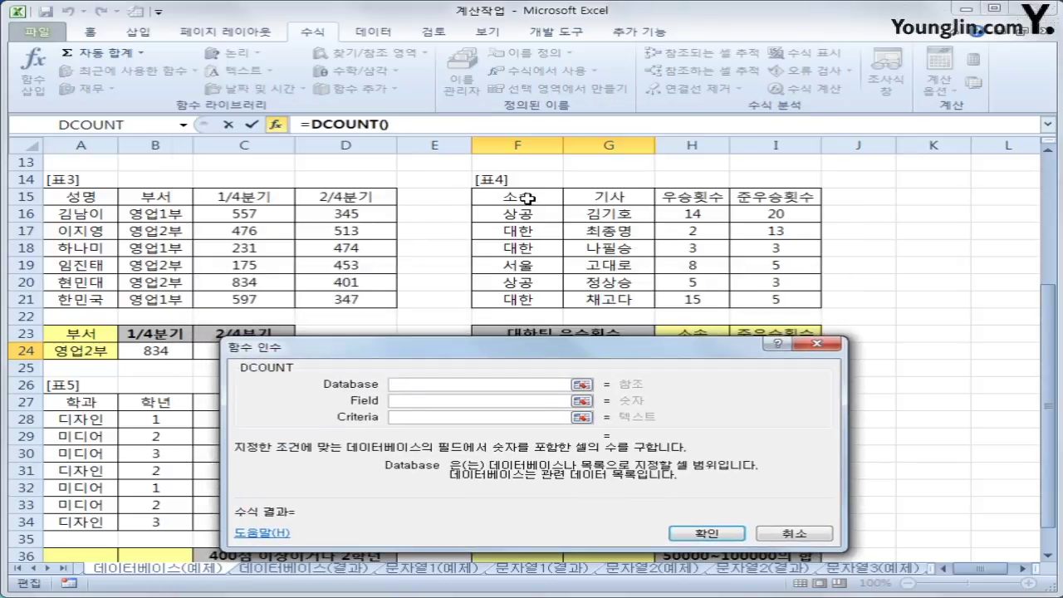
{"action": "left_click_drag", "start_coordinate": [523, 198], "coordinate": [774, 297]}
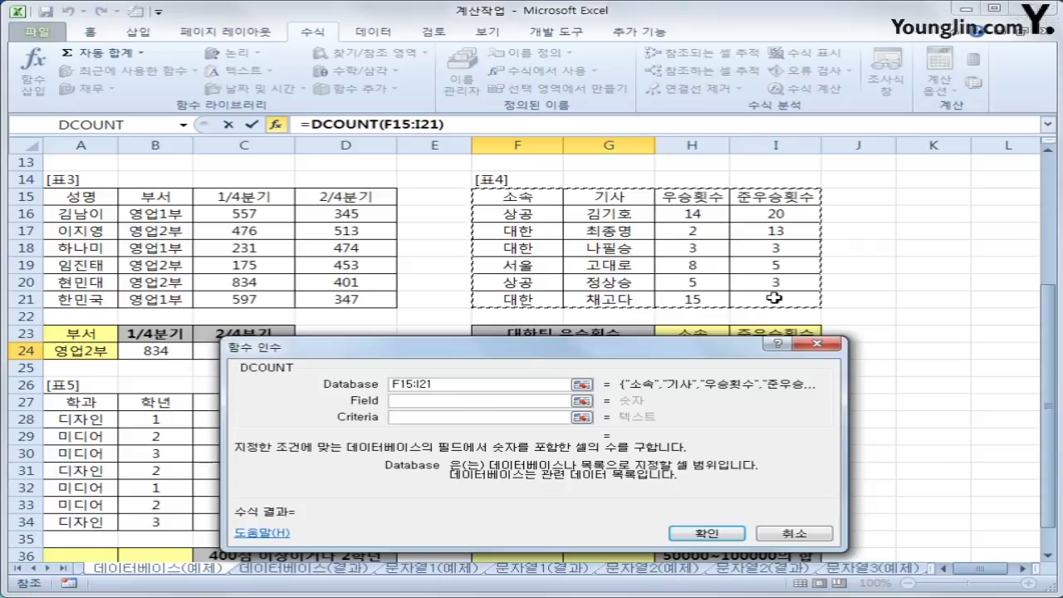
Set the DCOUNT field to the numeric 우승횟수 header cell H15 in 표4.
{"action": "left_click", "coordinate": [433, 402]}
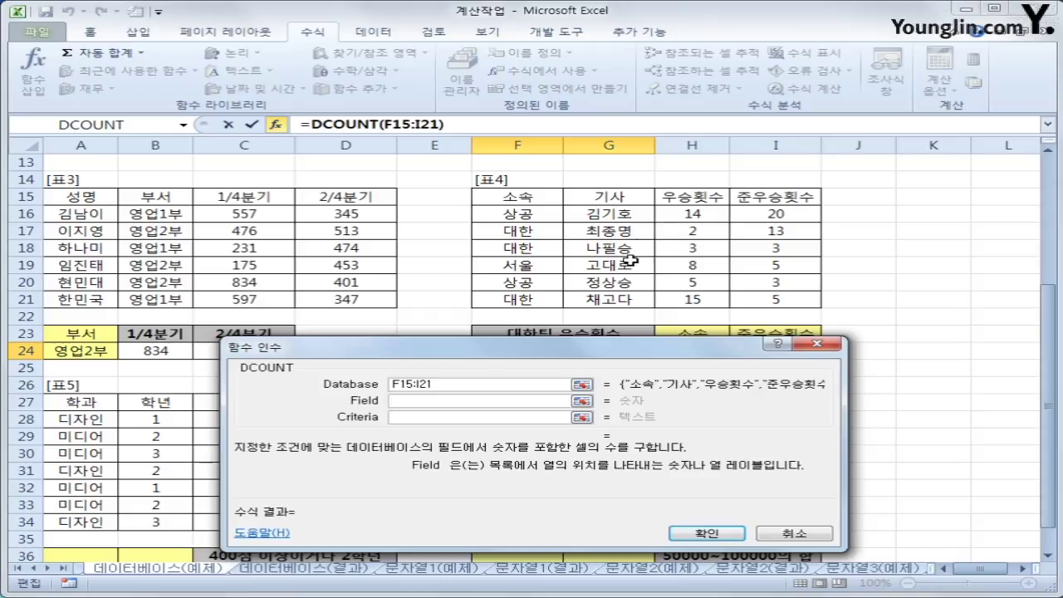
{"action": "left_click", "coordinate": [684, 197]}
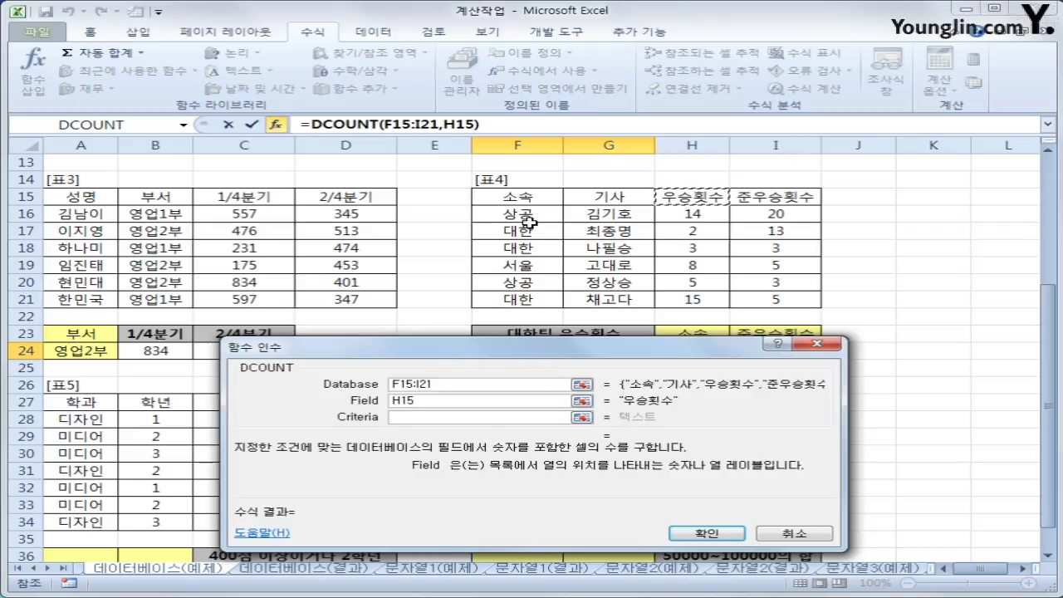
{"action": "left_click", "coordinate": [530, 196]}
{"action": "left_click", "coordinate": [614, 197]}
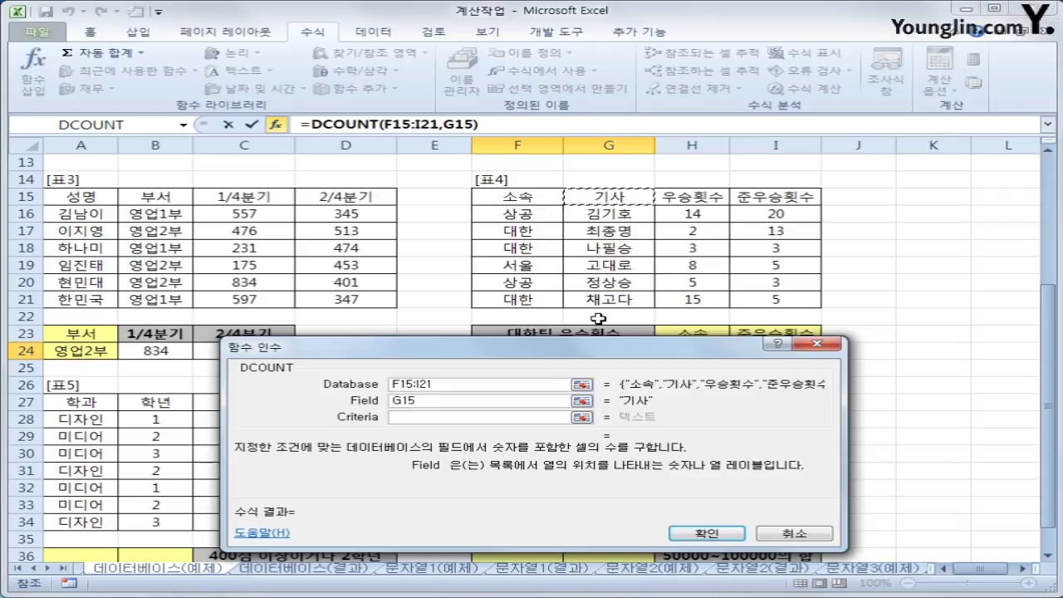
{"action": "left_click", "coordinate": [691, 197]}
{"action": "left_click", "coordinate": [772, 198]}
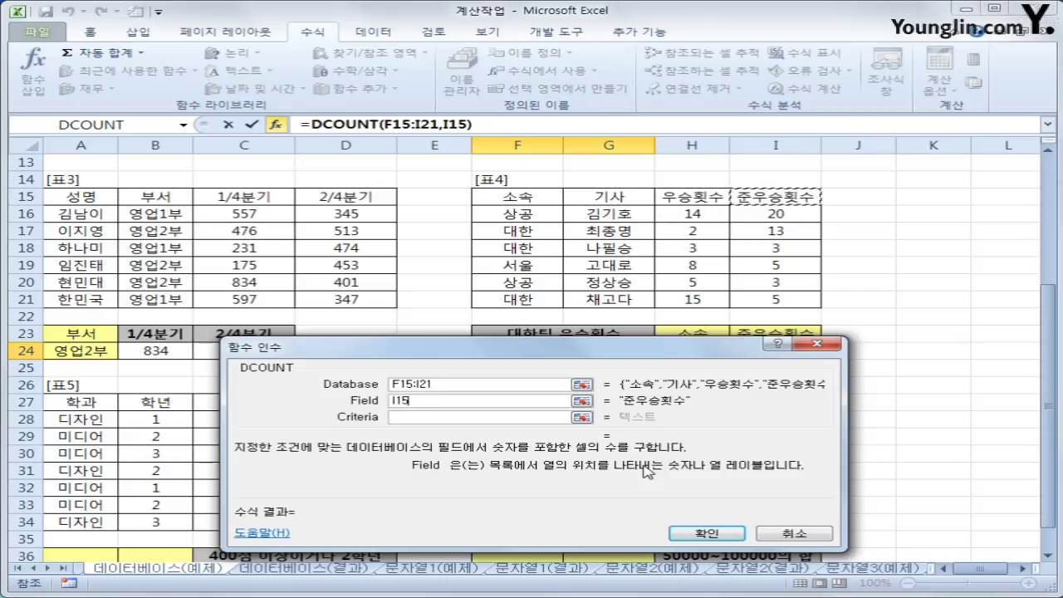
{"action": "left_click", "coordinate": [686, 196]}
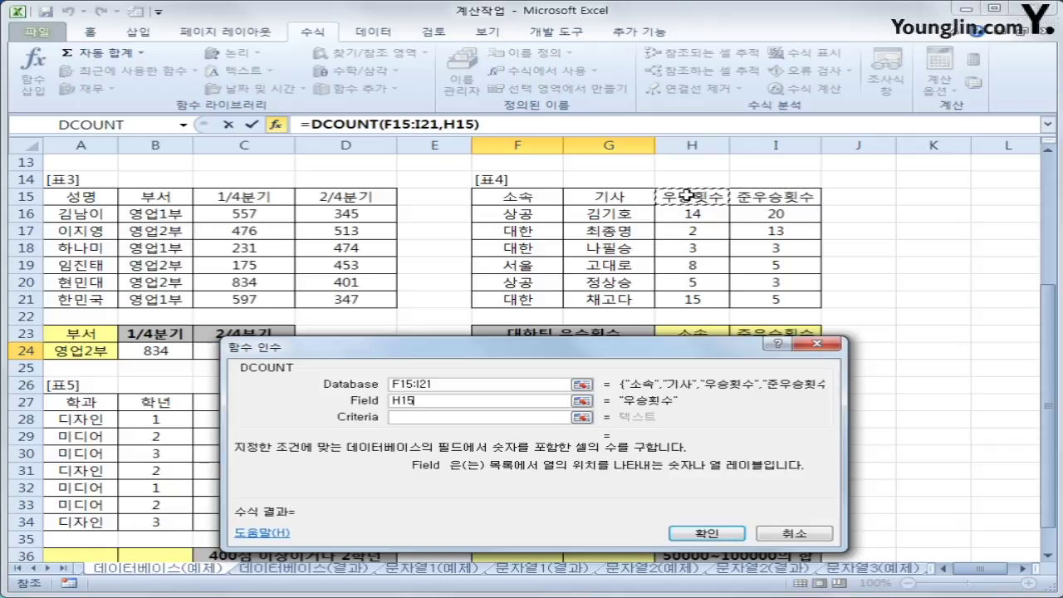
{"action": "left_click", "coordinate": [773, 198]}
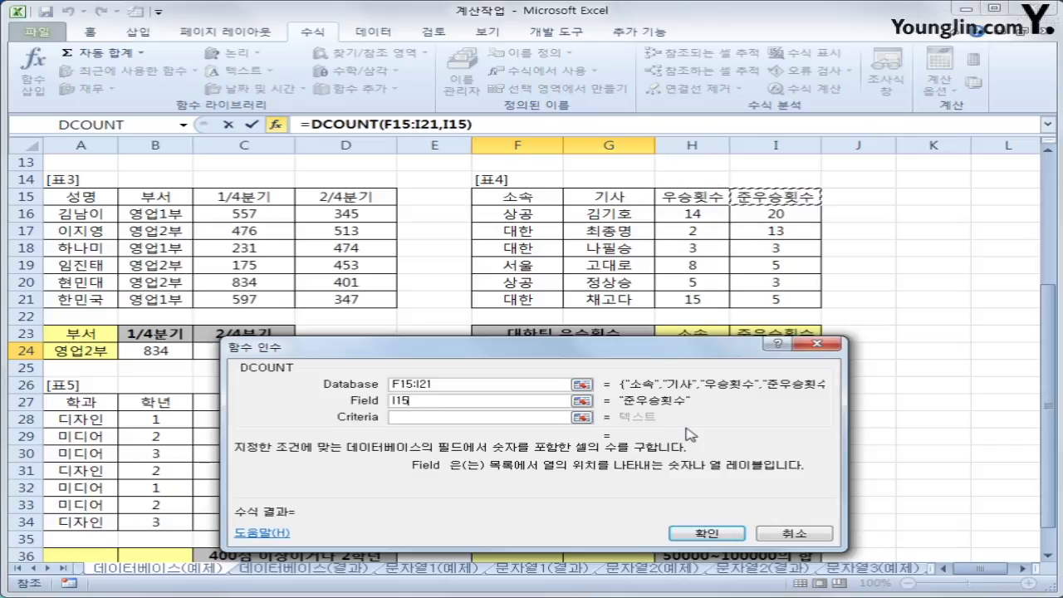
{"action": "left_click", "coordinate": [702, 195]}
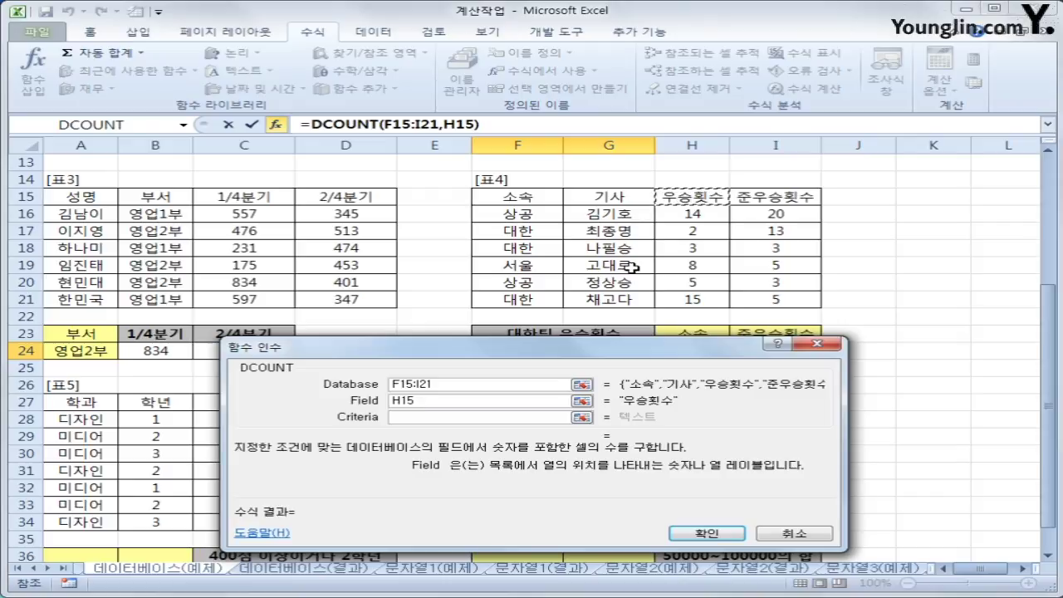
Complete the DCOUNT formula for 대한팀 우승횟수 with the criteria range H23:I24.
{"action": "left_click", "coordinate": [437, 417]}
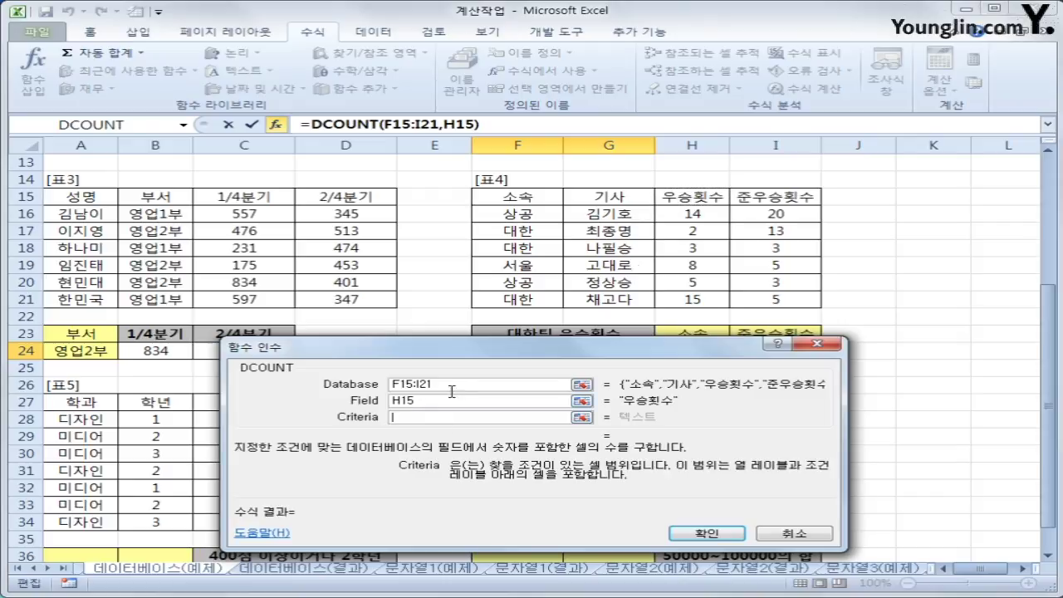
{"action": "left_click_drag", "start_coordinate": [465, 357], "coordinate": [492, 76]}
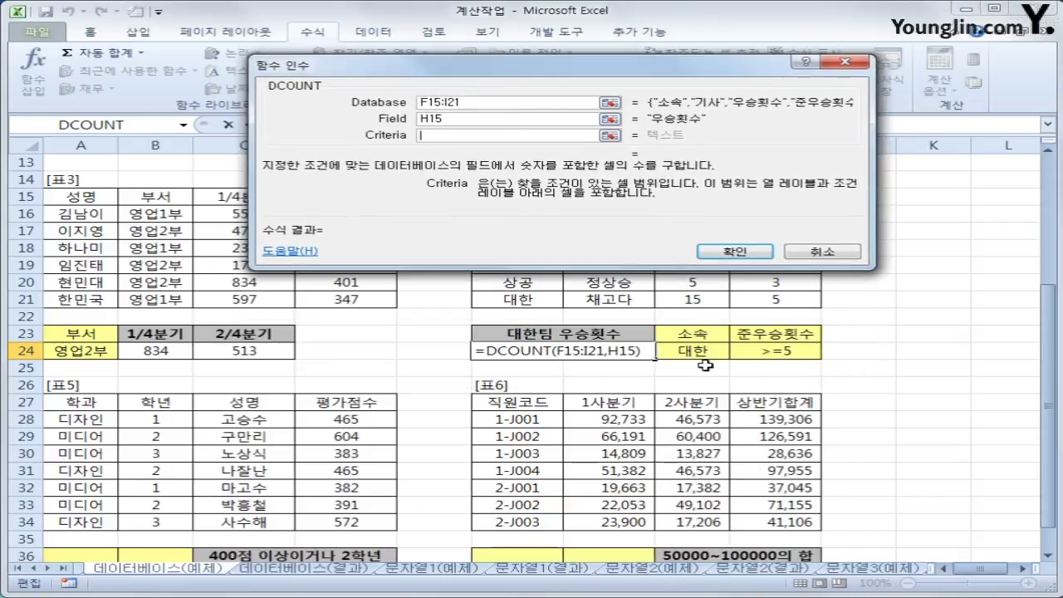
{"action": "left_click_drag", "start_coordinate": [695, 333], "coordinate": [770, 350]}
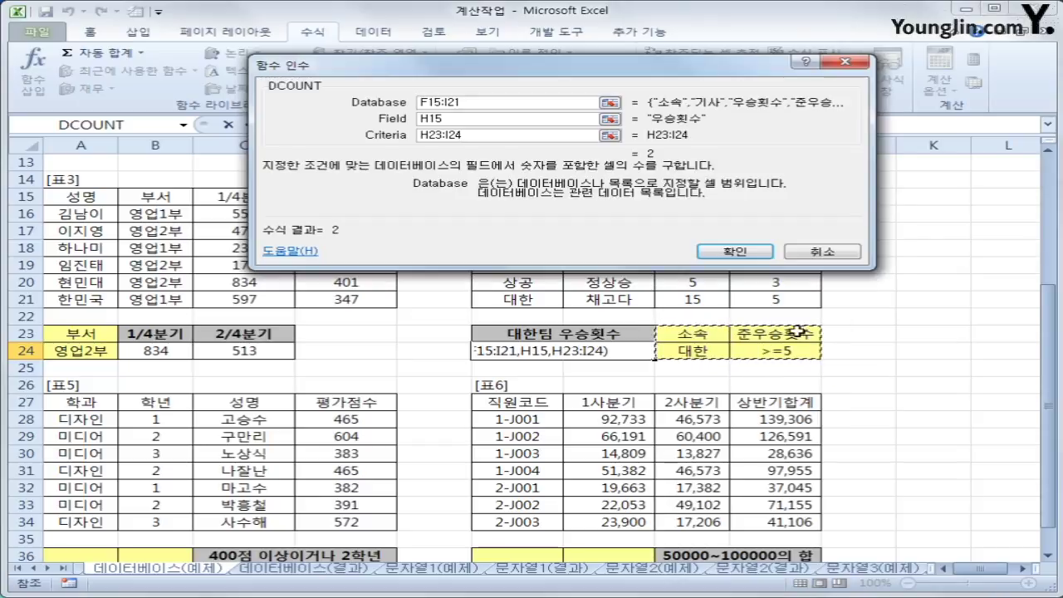
{"action": "left_click", "coordinate": [750, 250]}
Check the 대한 entries in 표4 against the criteria by selecting F17, F18 and F21, and the full table rows 17 and 21.
{"action": "left_click", "coordinate": [535, 227]}
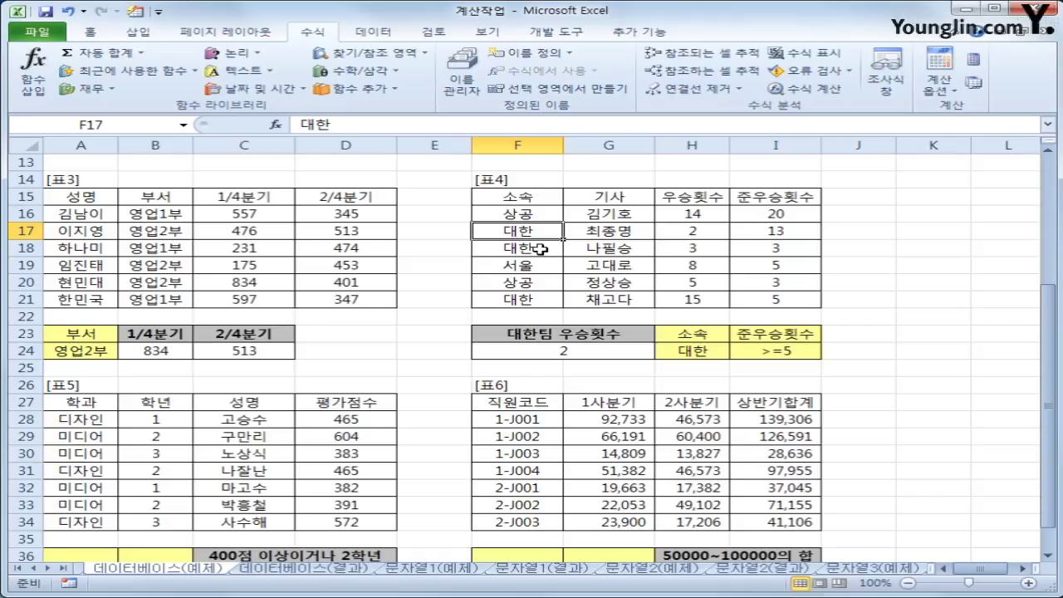
{"action": "left_click", "coordinate": [540, 249], "text": "ctrl"}
{"action": "left_click", "coordinate": [533, 297], "text": "ctrl"}
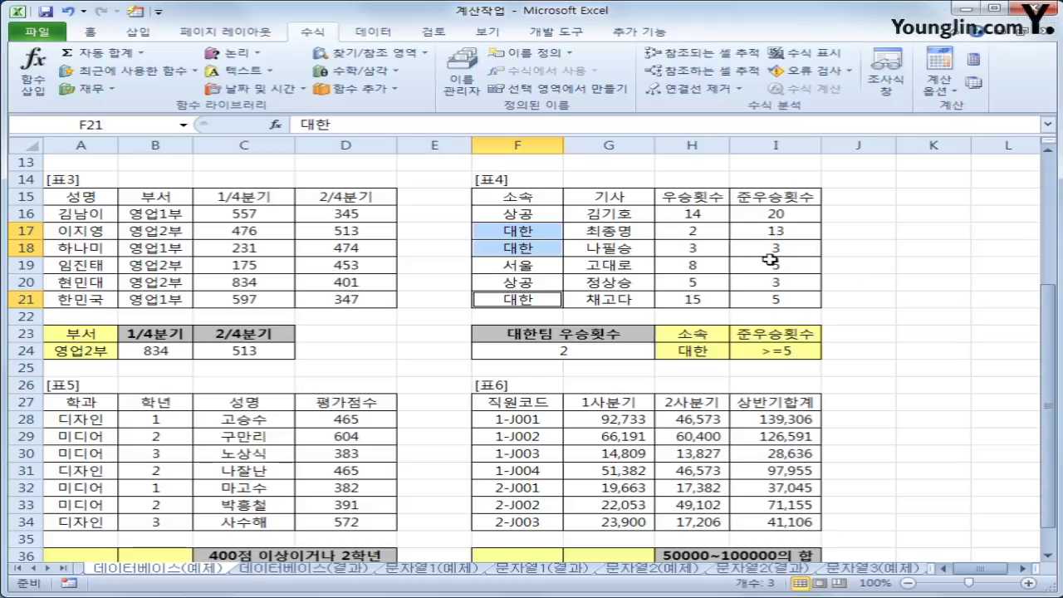
{"action": "left_click_drag", "start_coordinate": [557, 230], "coordinate": [734, 224]}
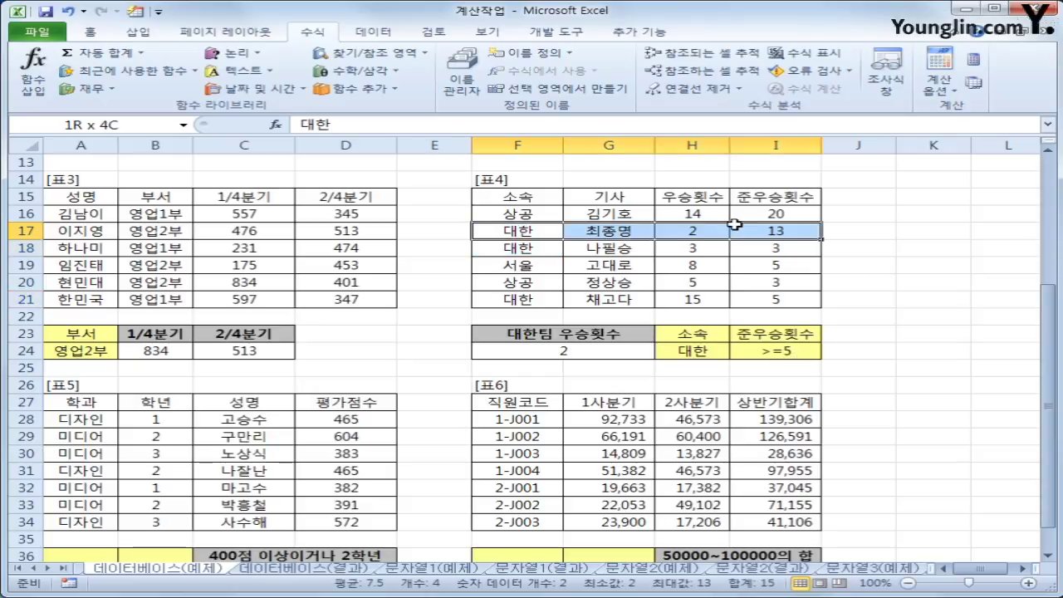
{"action": "left_click_drag", "start_coordinate": [498, 299], "coordinate": [735, 301], "text": "ctrl"}
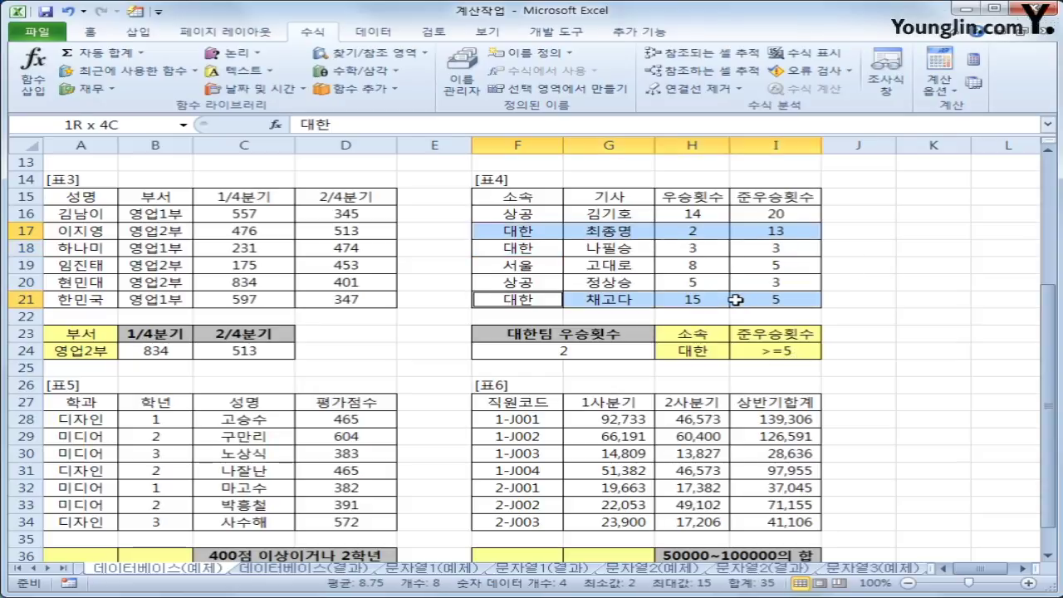
Clear cell F24 and insert a new DCOUNT function there with the 표4 database range F15:I21.
{"action": "left_click", "coordinate": [593, 353]}
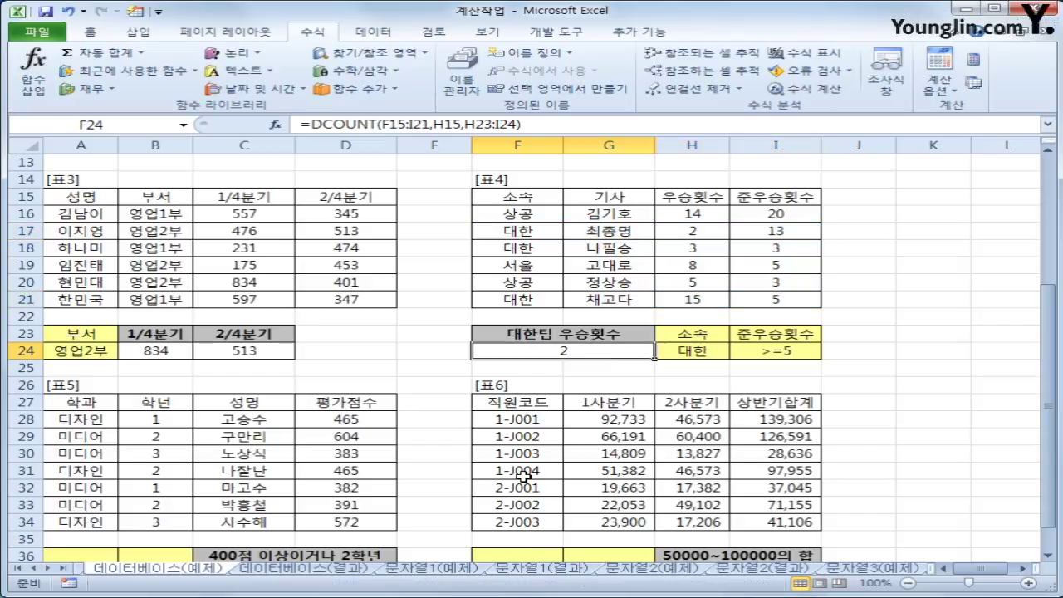
{"action": "key", "text": "Delete"}
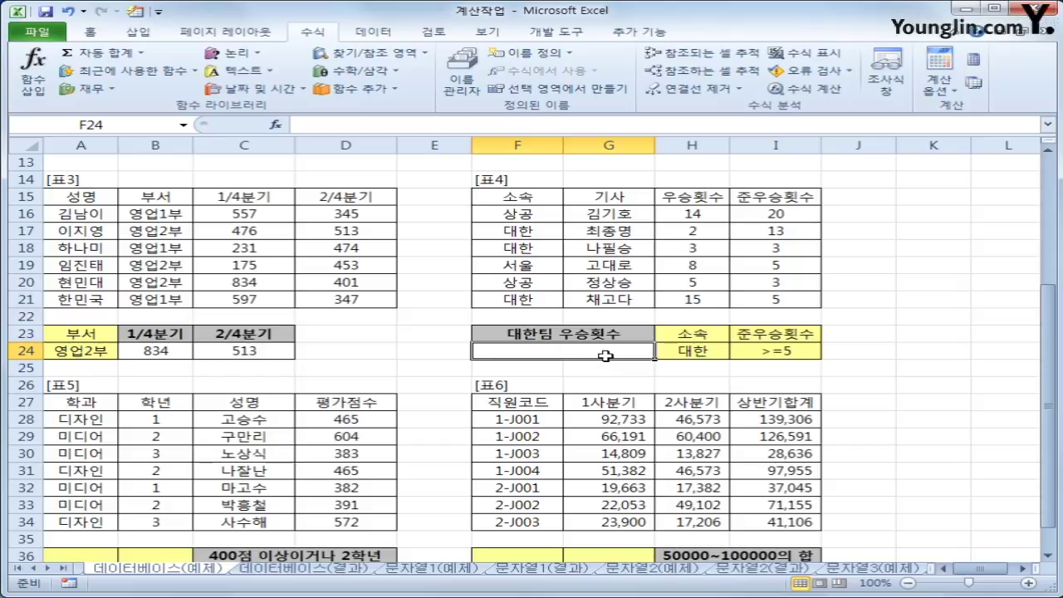
{"action": "left_click", "coordinate": [275, 124]}
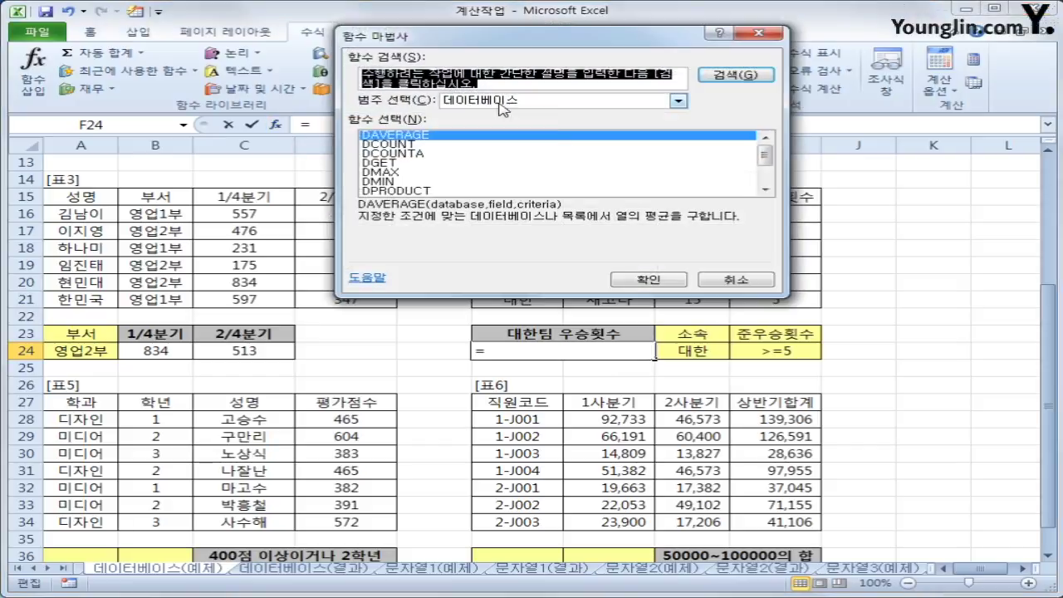
{"action": "left_click", "coordinate": [485, 146]}
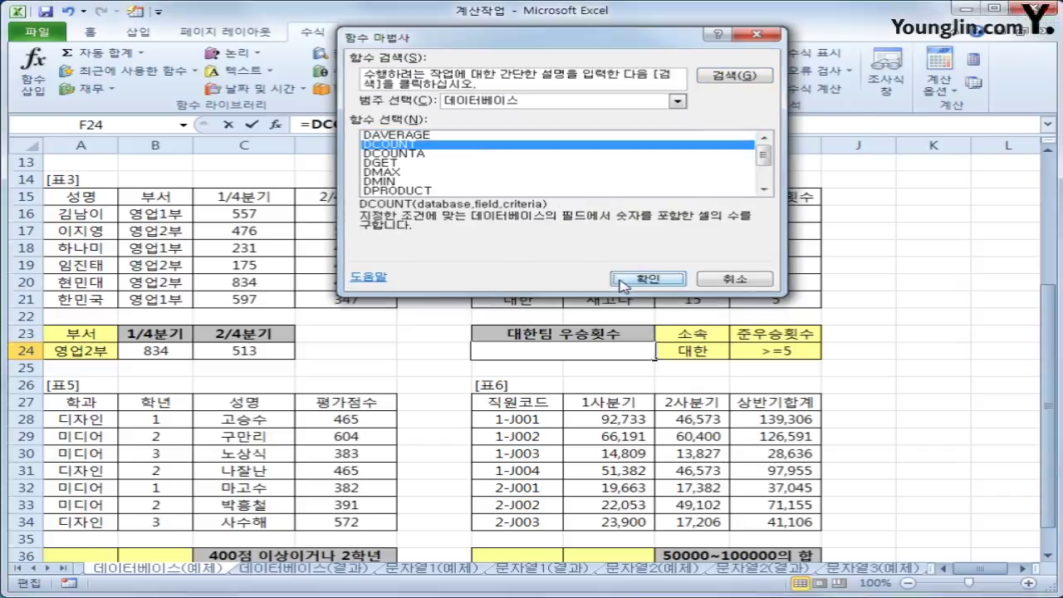
{"action": "left_click", "coordinate": [611, 279]}
{"action": "left_click_drag", "start_coordinate": [548, 256], "coordinate": [549, 593]}
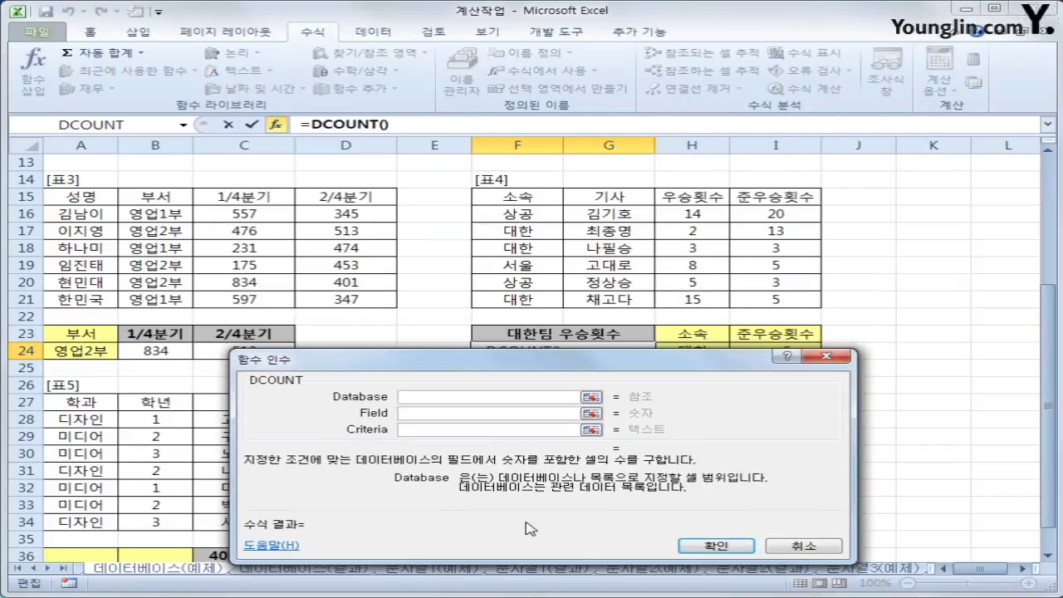
{"action": "left_click_drag", "start_coordinate": [531, 197], "coordinate": [740, 300]}
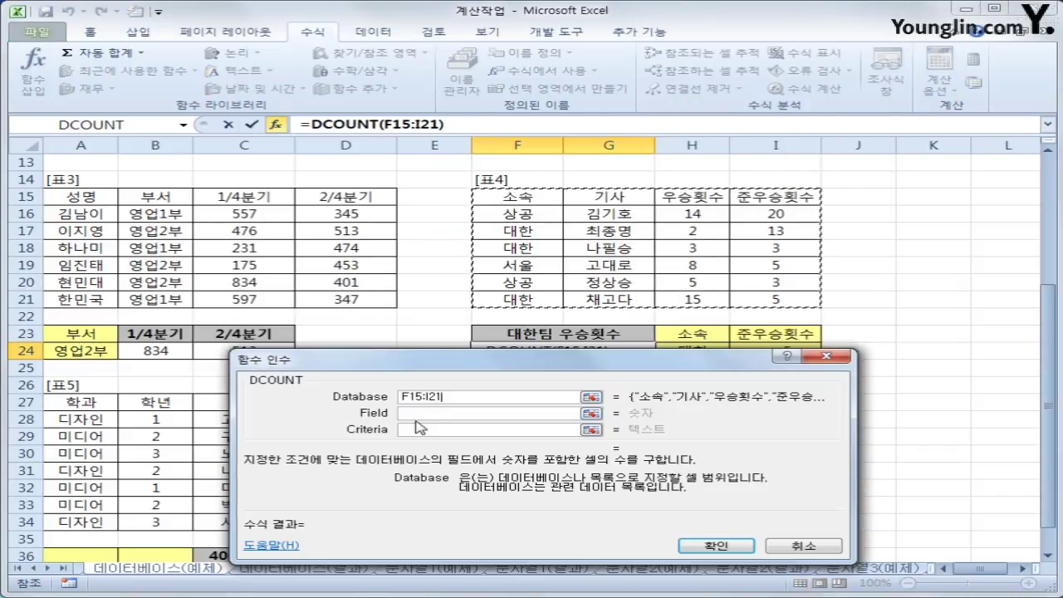
Complete the DCOUNT formula with the 준우승횟수 header I15 as field and H23:I24 as criteria.
{"action": "key", "text": "Tab"}
{"action": "left_click", "coordinate": [693, 198]}
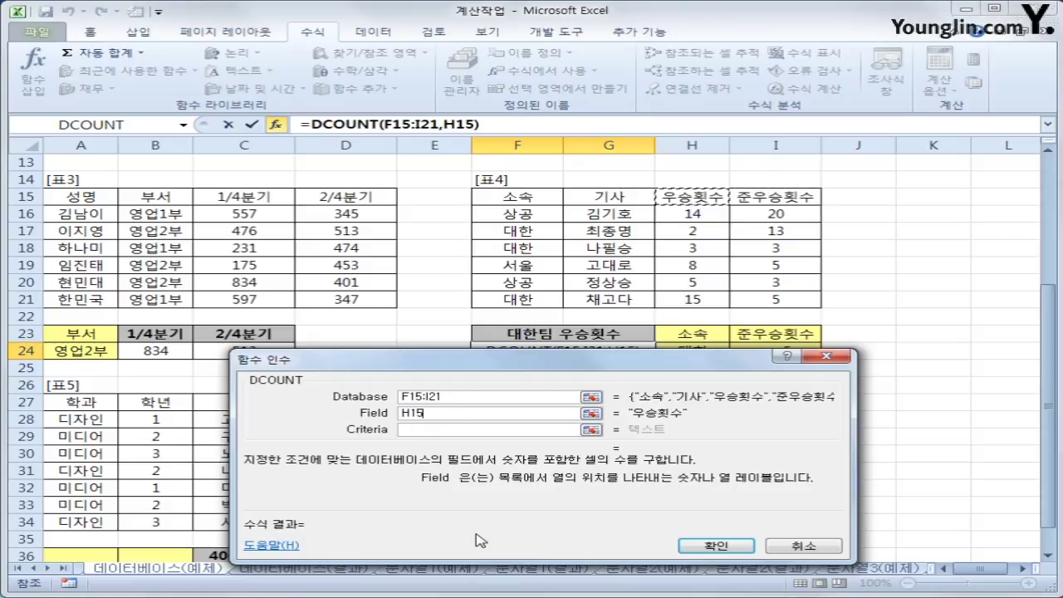
{"action": "left_click", "coordinate": [765, 196]}
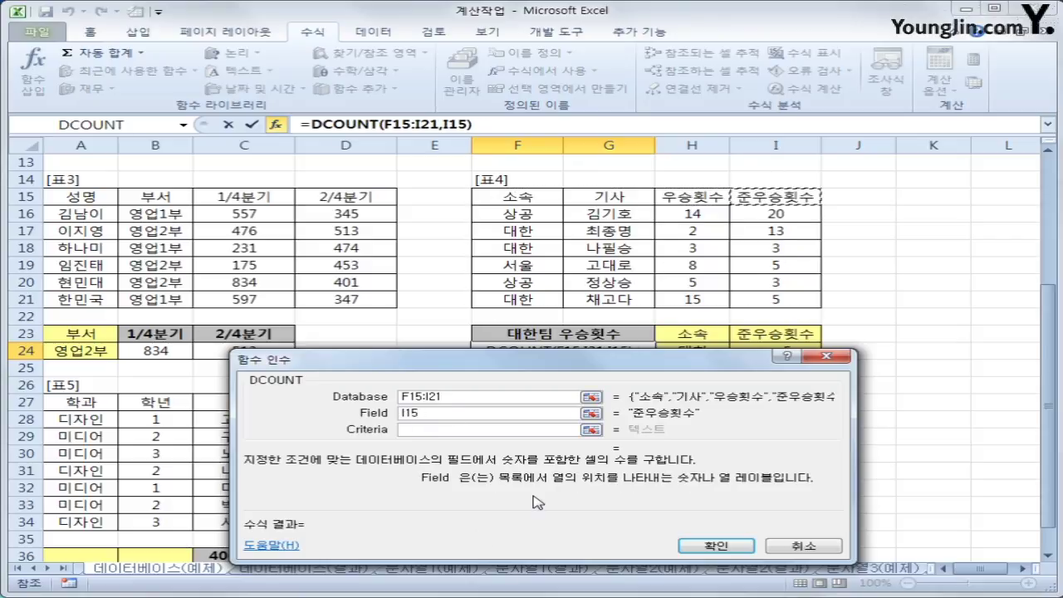
{"action": "left_click", "coordinate": [431, 430]}
{"action": "left_click_drag", "start_coordinate": [598, 358], "coordinate": [630, 390]}
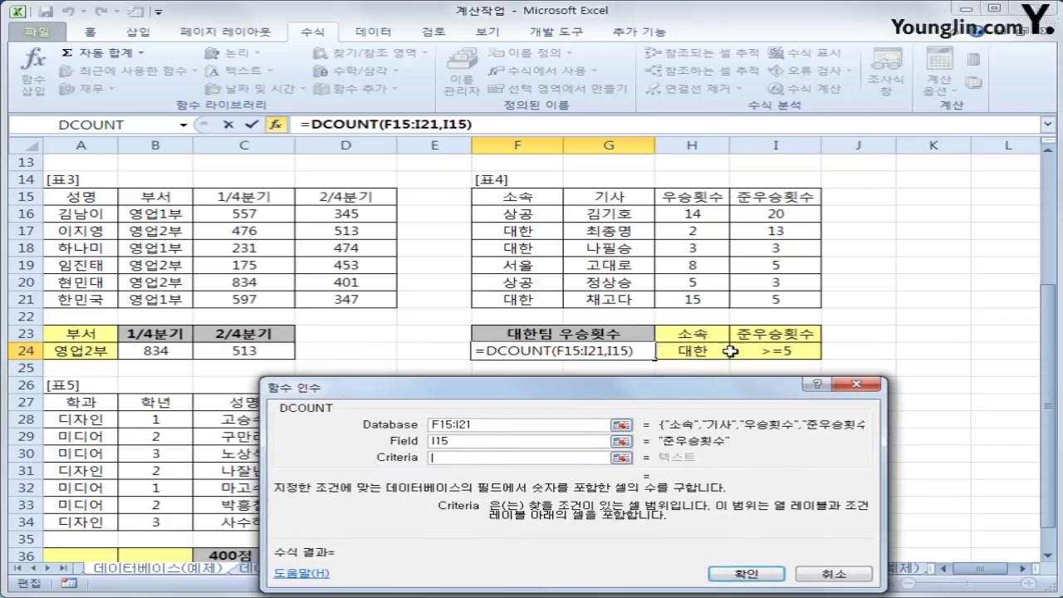
{"action": "left_click_drag", "start_coordinate": [708, 330], "coordinate": [777, 350]}
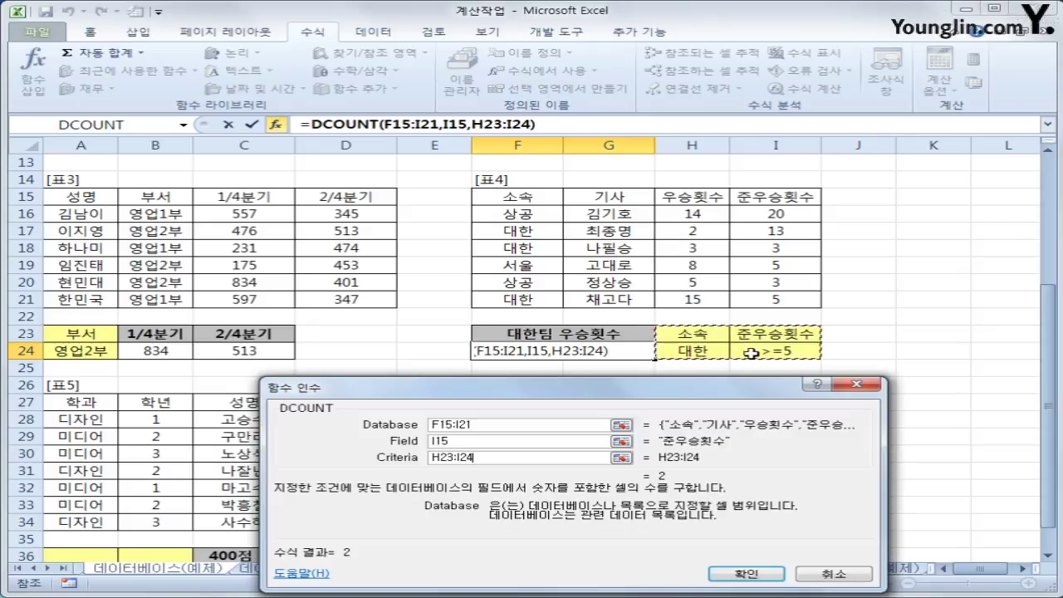
{"action": "left_click", "coordinate": [746, 574]}
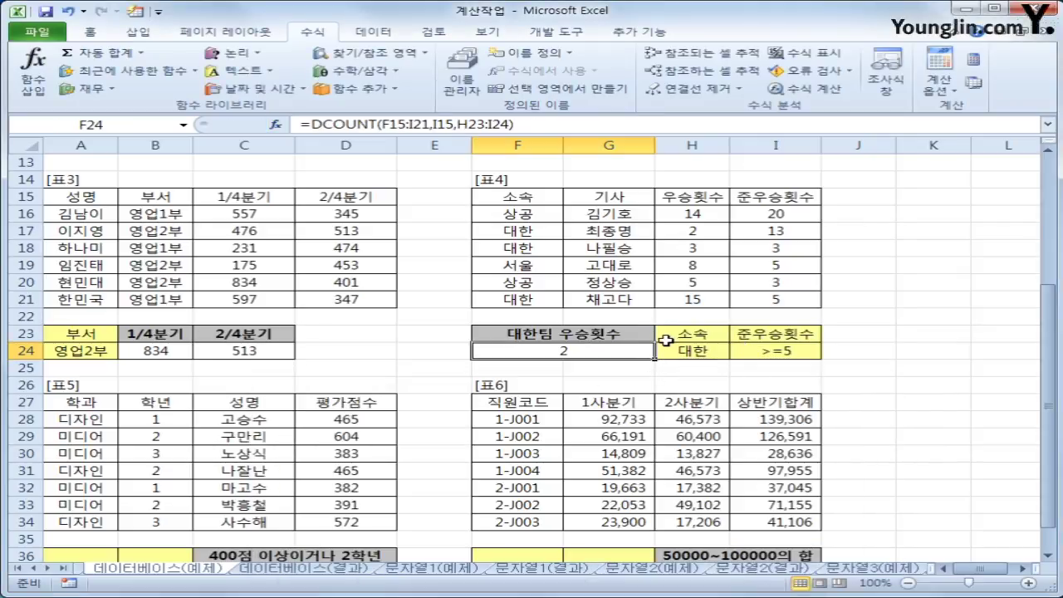
Delete the formula in F24 and start a fresh DCOUNT function there with the database range F15:I21.
{"action": "left_click", "coordinate": [696, 191]}
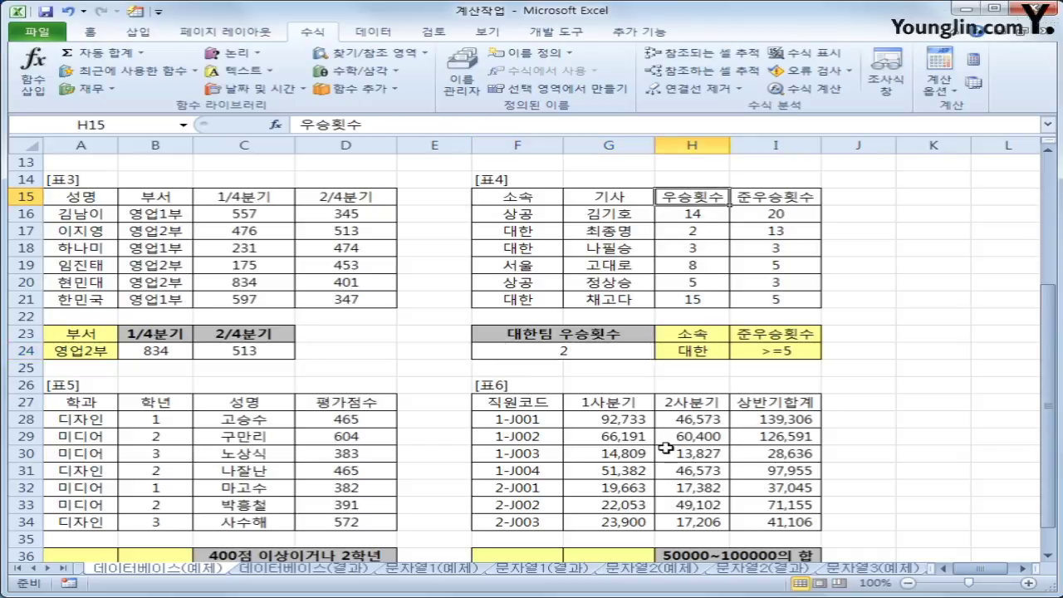
{"action": "left_click", "coordinate": [788, 193]}
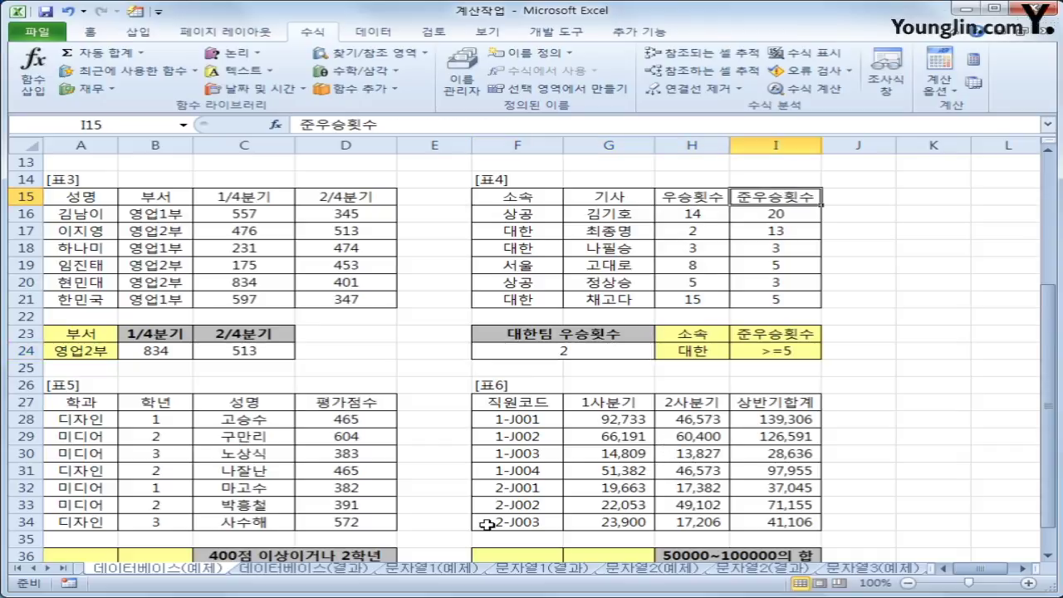
{"action": "left_click", "coordinate": [558, 354]}
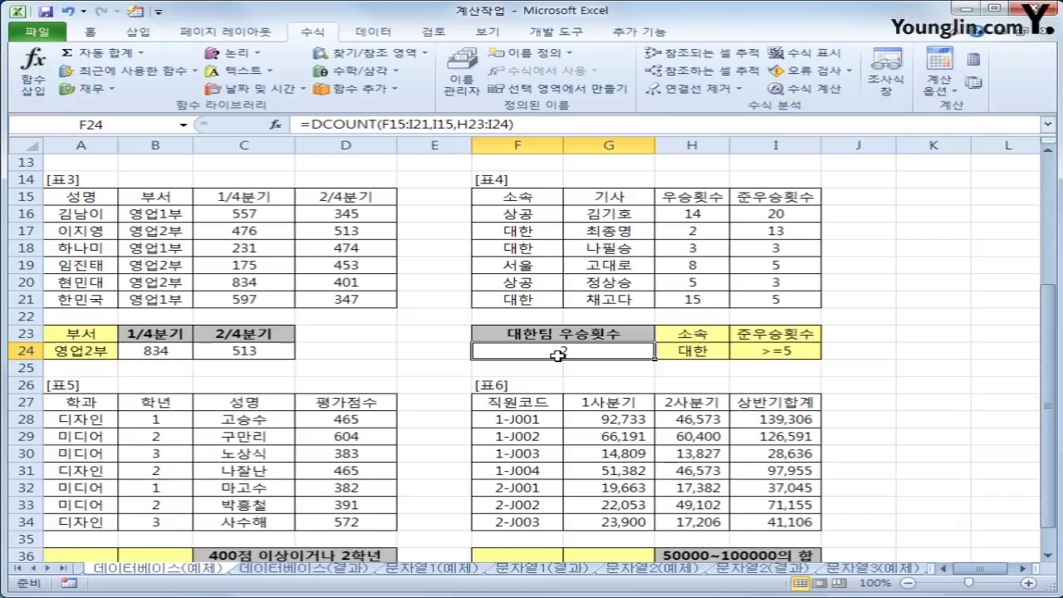
{"action": "key", "text": "Delete"}
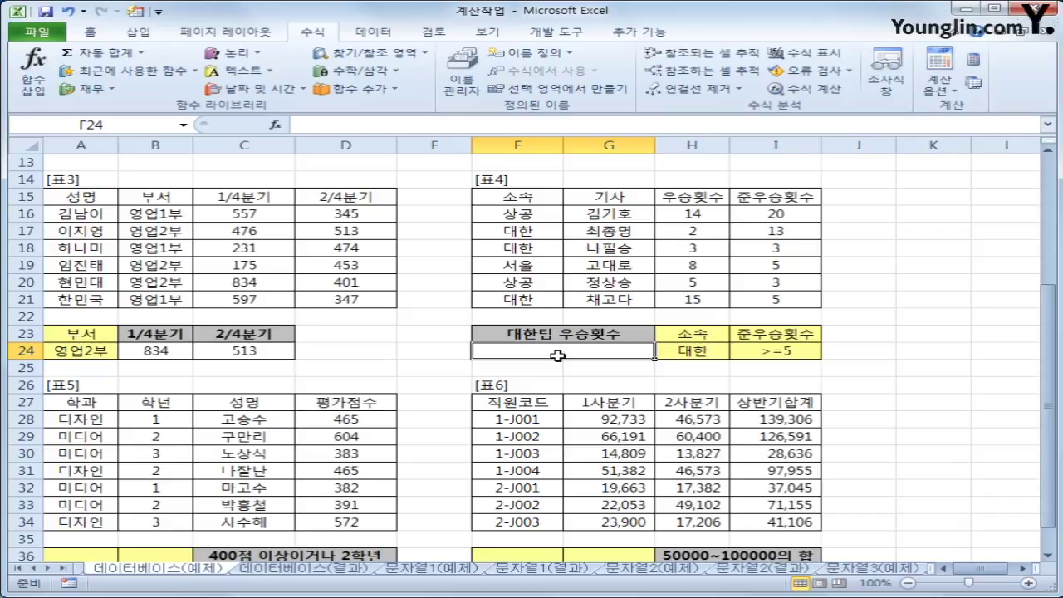
{"action": "left_click", "coordinate": [275, 124]}
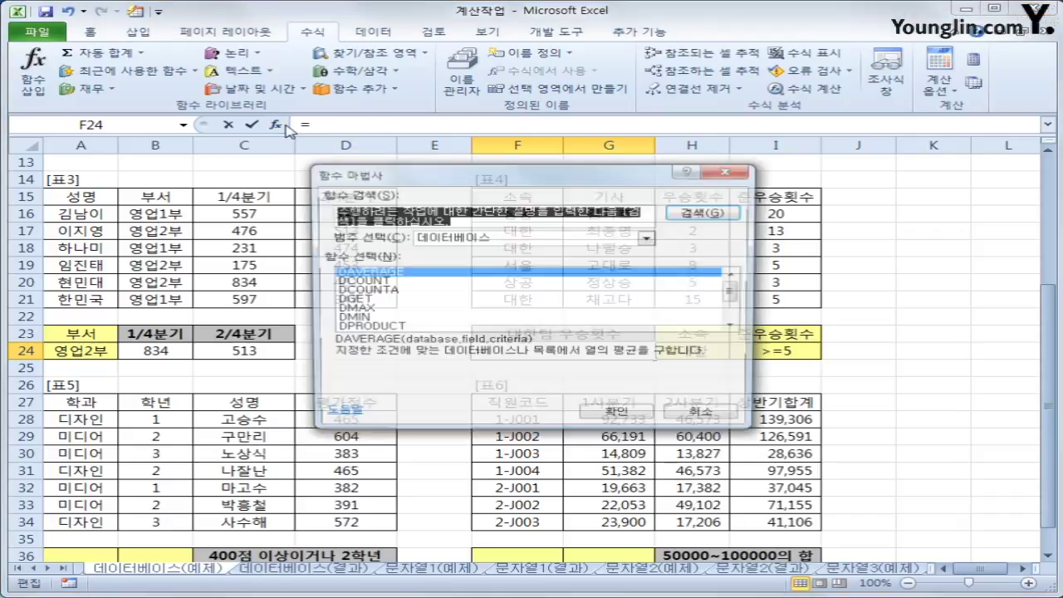
{"action": "left_click", "coordinate": [359, 280]}
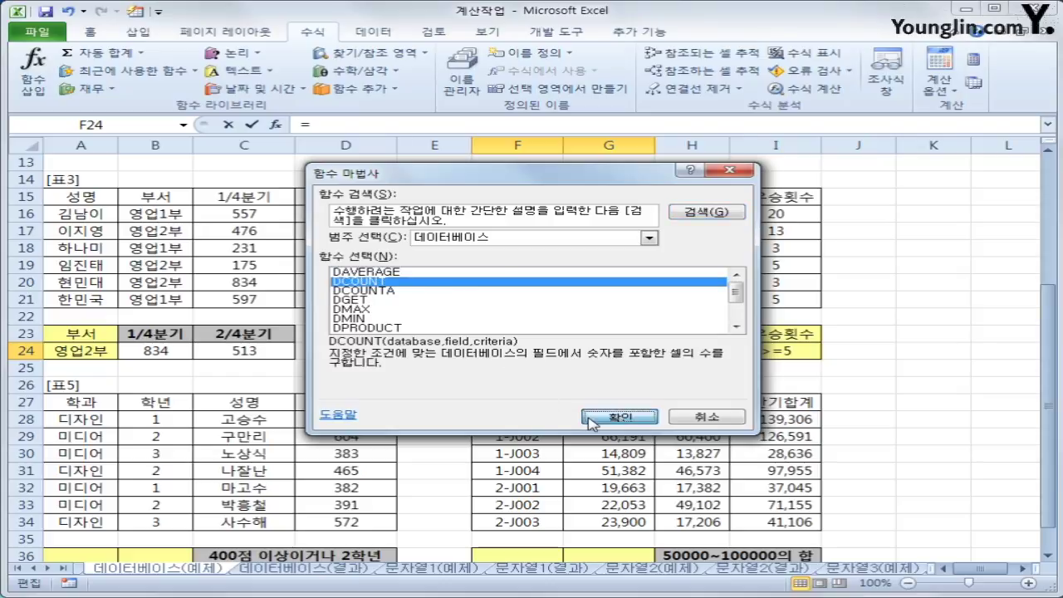
{"action": "left_click", "coordinate": [618, 416]}
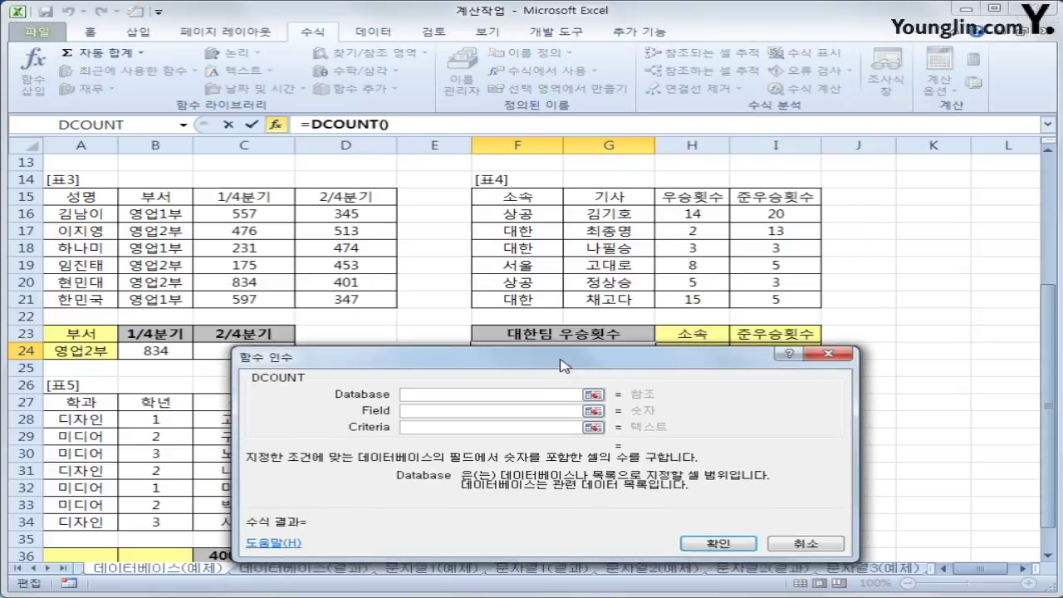
{"action": "left_click_drag", "start_coordinate": [523, 197], "coordinate": [742, 296]}
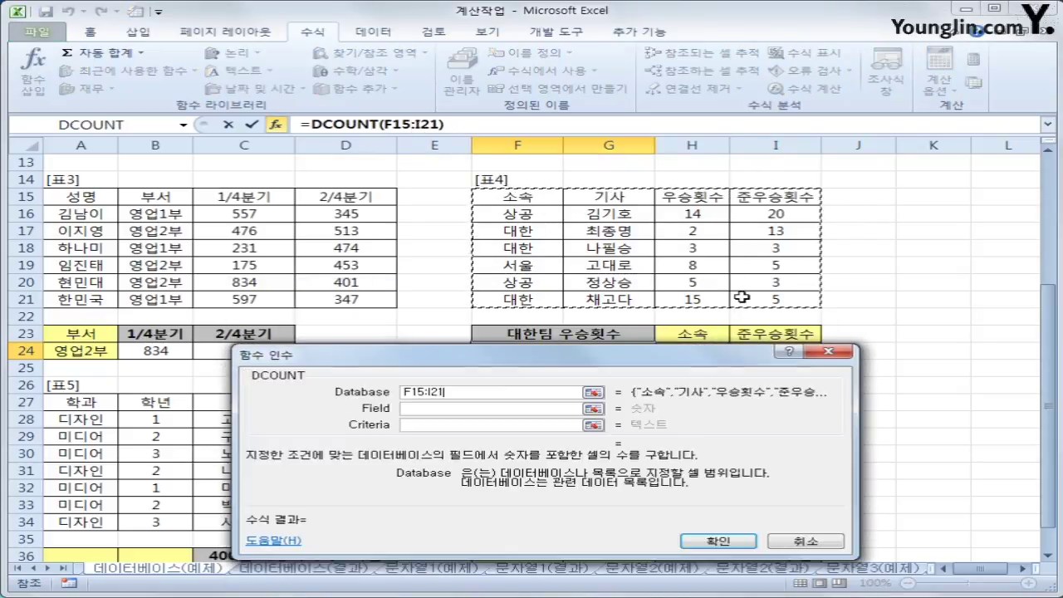
Set the DCOUNT field to the 우승횟수 header H15 and the criteria to H23:I24, and finish the formula.
{"action": "left_click", "coordinate": [461, 413]}
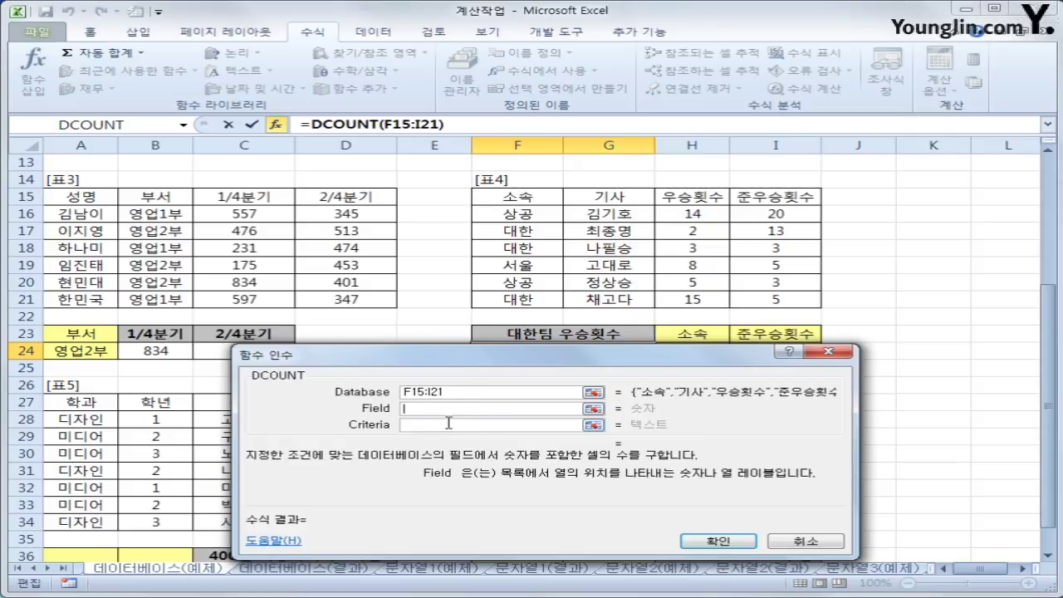
{"action": "left_click", "coordinate": [698, 199]}
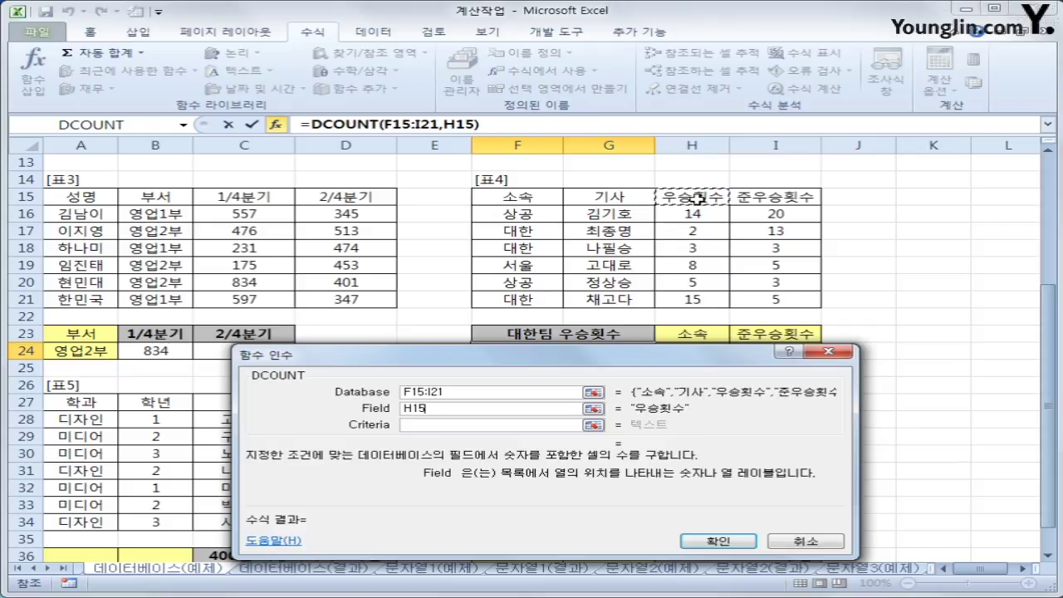
{"action": "left_click", "coordinate": [473, 424]}
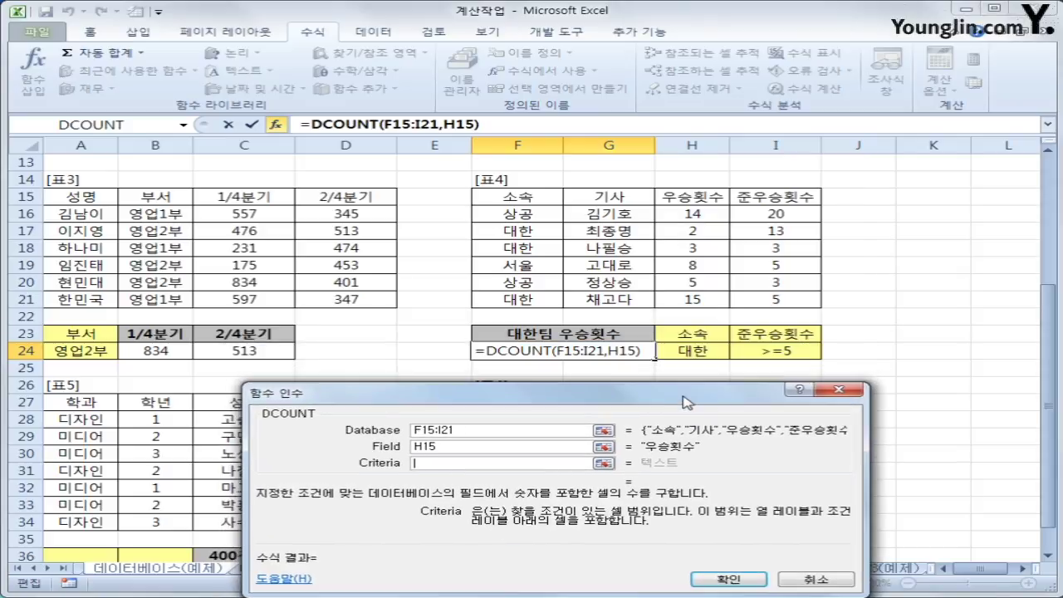
{"action": "left_click_drag", "start_coordinate": [690, 333], "coordinate": [747, 345]}
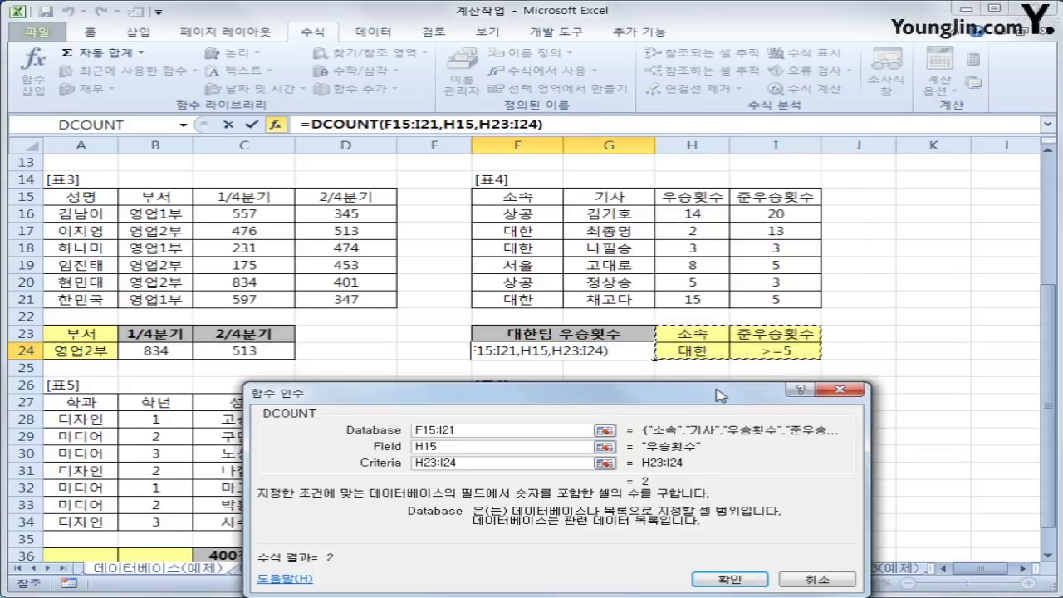
{"action": "left_click", "coordinate": [646, 386]}
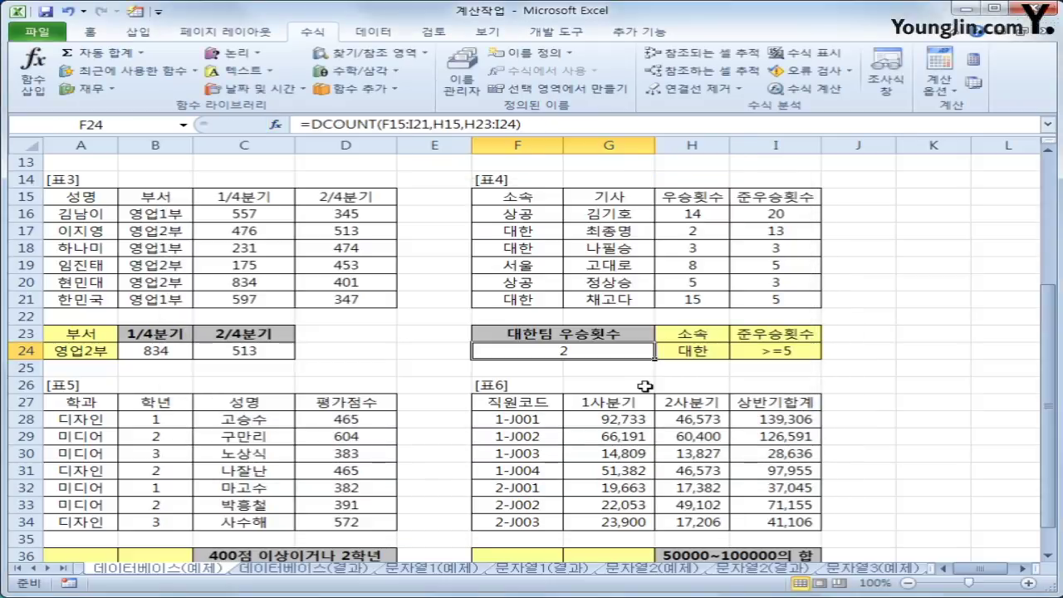
Enter the 표5 criteria header 평가점수 in A36 with the condition >=400 in A37.
{"action": "scroll", "coordinate": [550, 373], "scroll_direction": "down", "scroll_amount": 5}
{"action": "scroll", "coordinate": [545, 389], "scroll_direction": "up", "scroll_amount": 2}
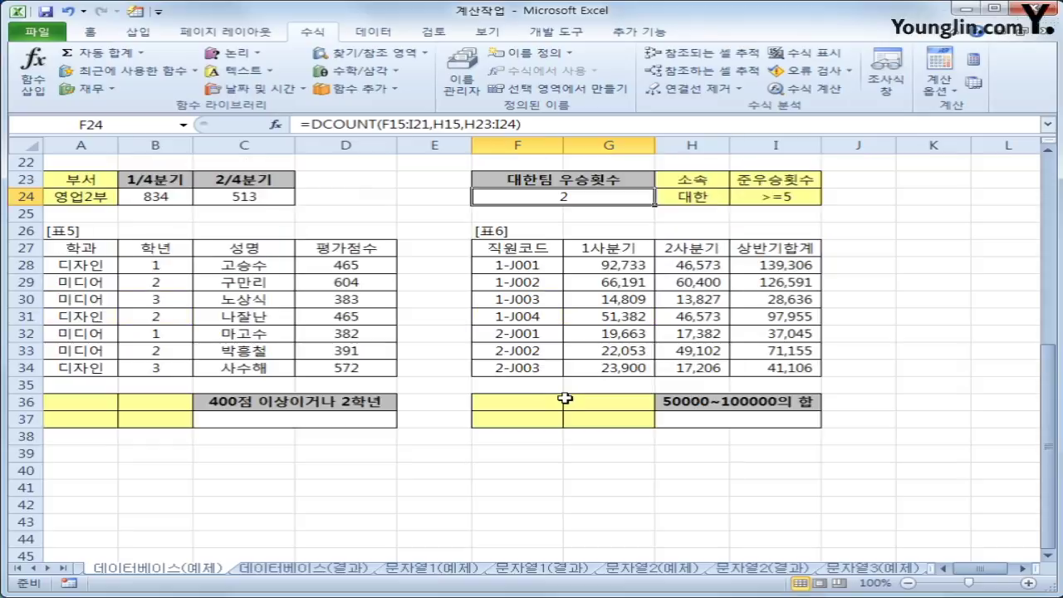
{"action": "left_click", "coordinate": [104, 400]}
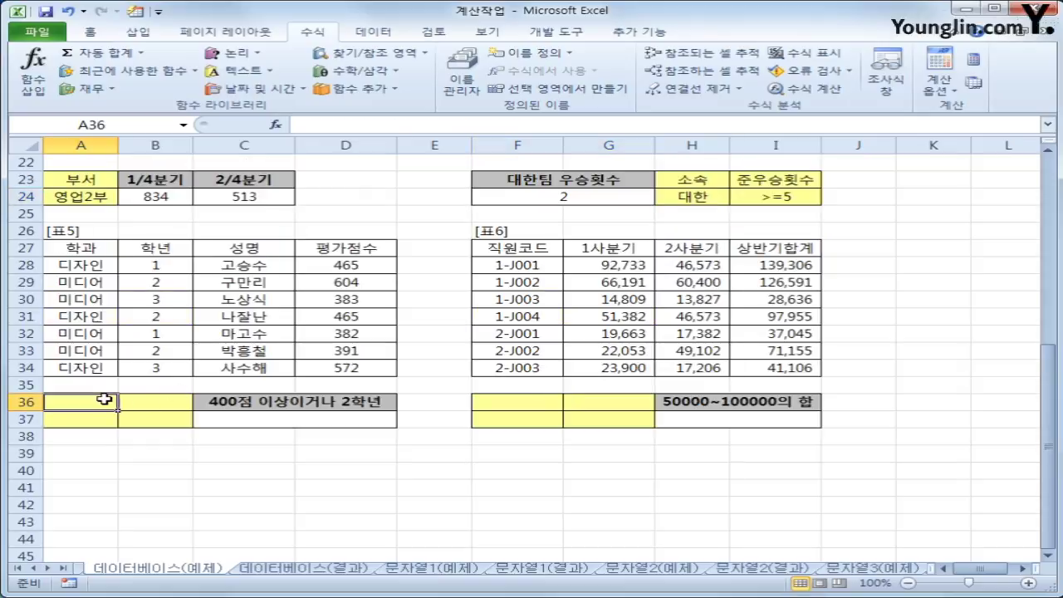
{"action": "type", "text": "평가점수"}
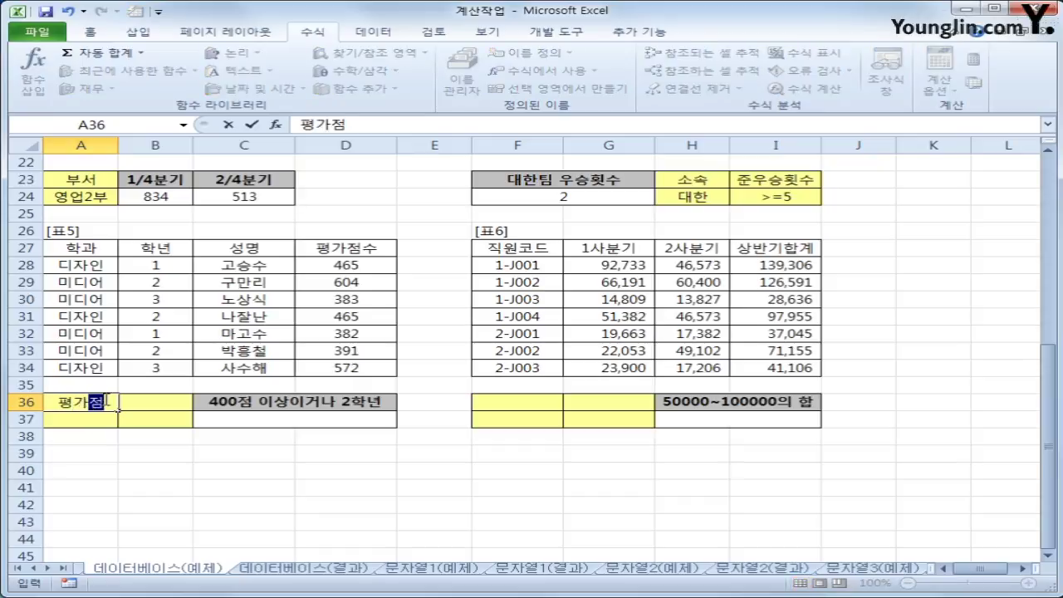
{"action": "key", "text": "Return"}
{"action": "type", "text": ">=400"}
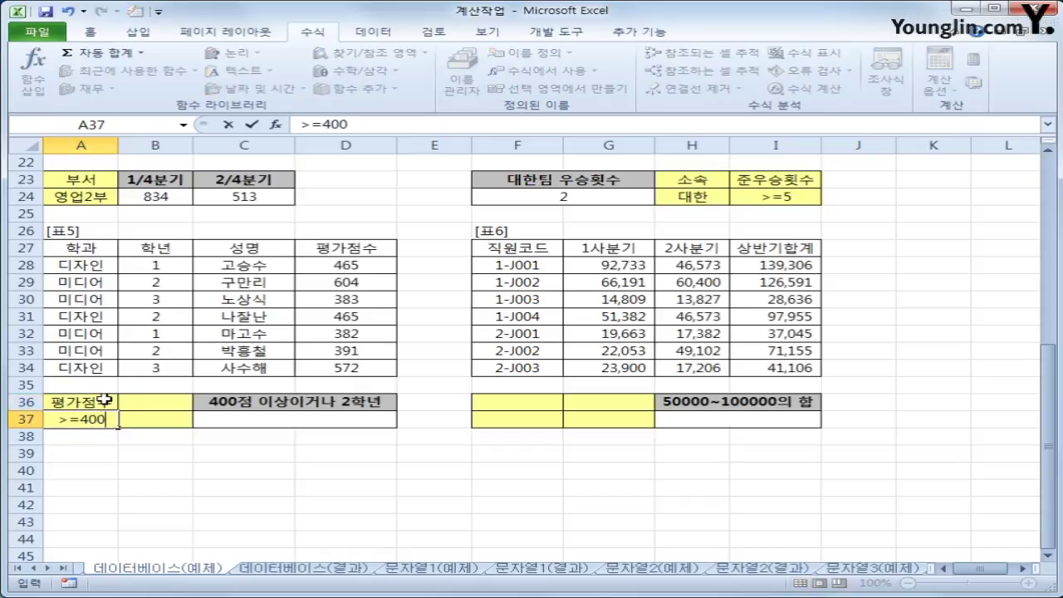
{"action": "key", "text": "Return"}
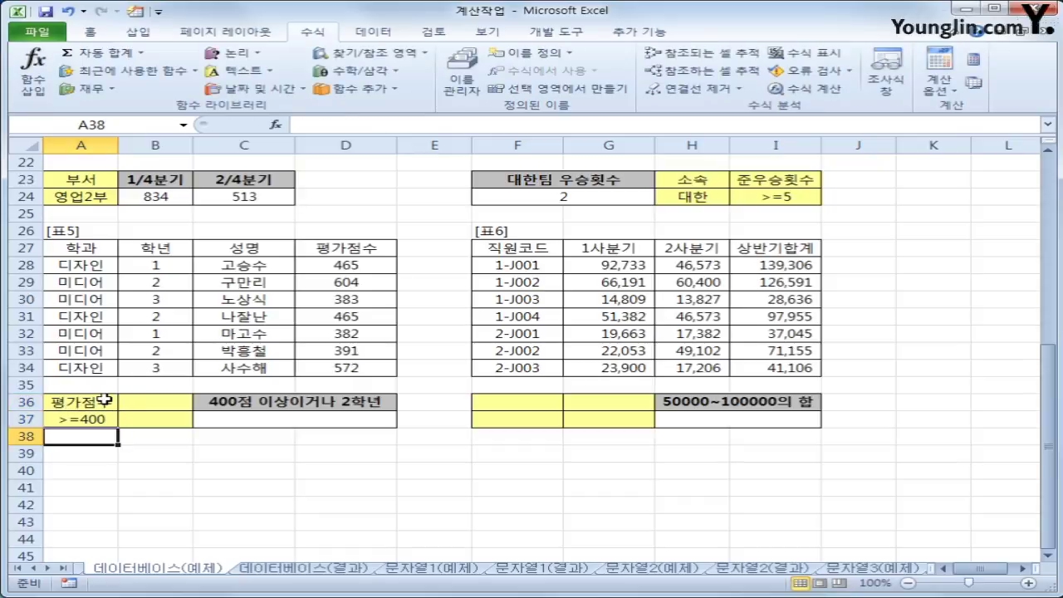
Enter the criteria header 학년 in B36 and its condition 2 in B38, one row below the score condition.
{"action": "left_click", "coordinate": [137, 398]}
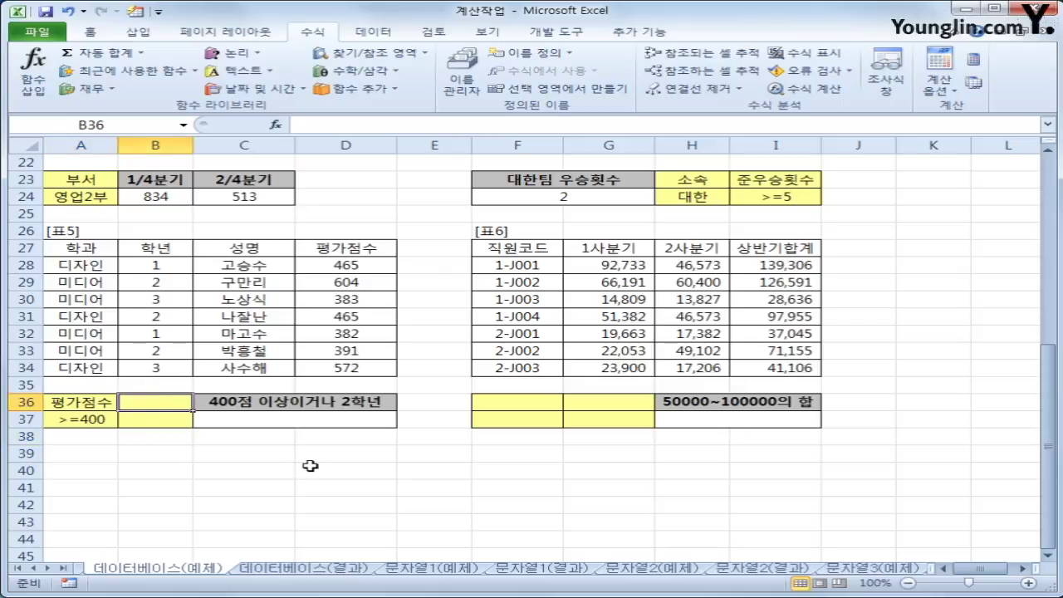
{"action": "type", "text": "학ㄴ"}
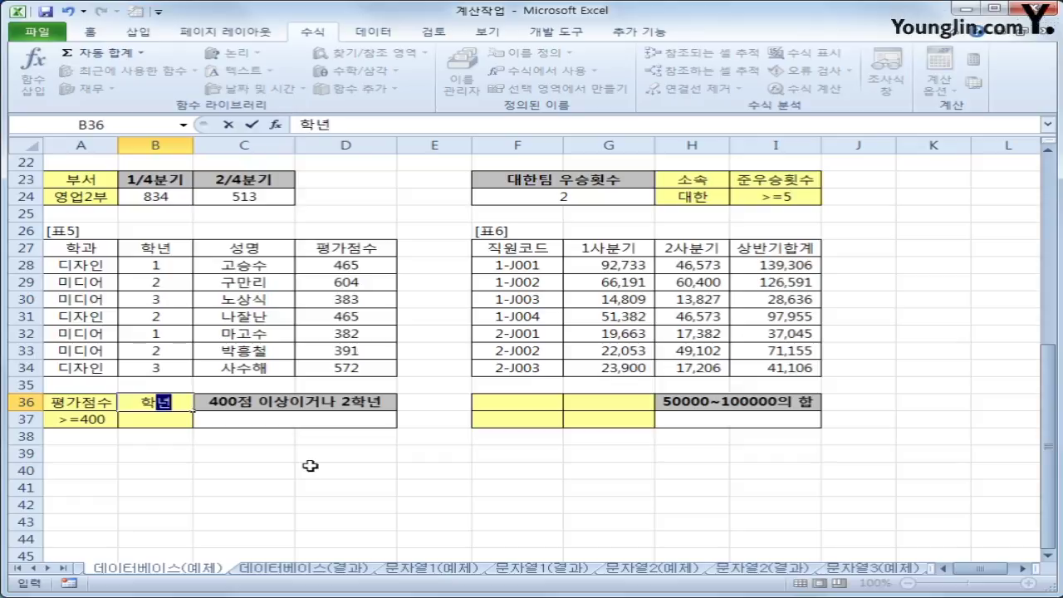
{"action": "key", "text": "Return"}
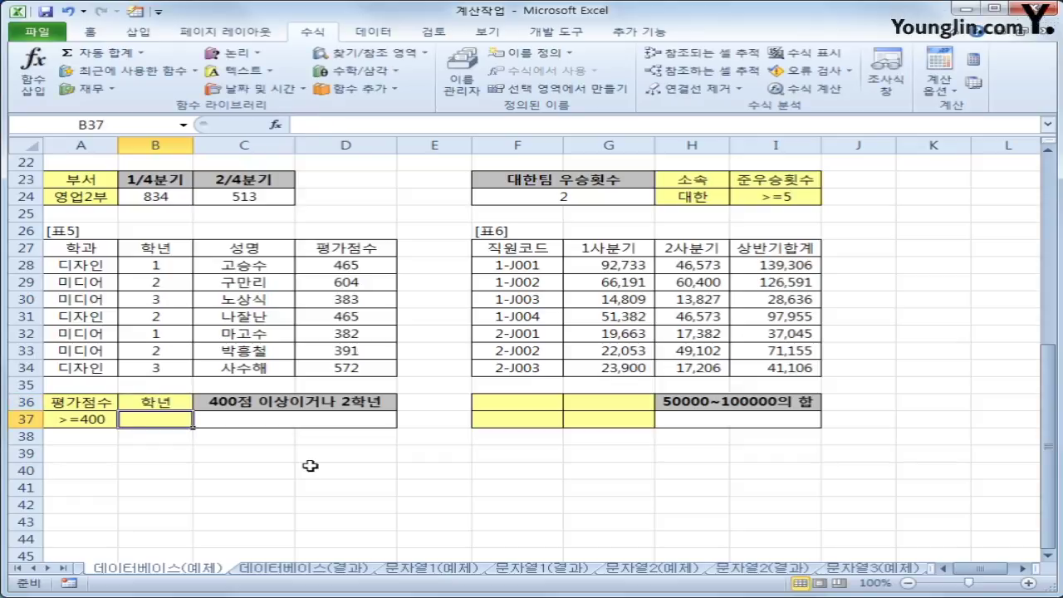
{"action": "key", "text": "Down"}
{"action": "type", "text": "2"}
{"action": "key", "text": "Return"}
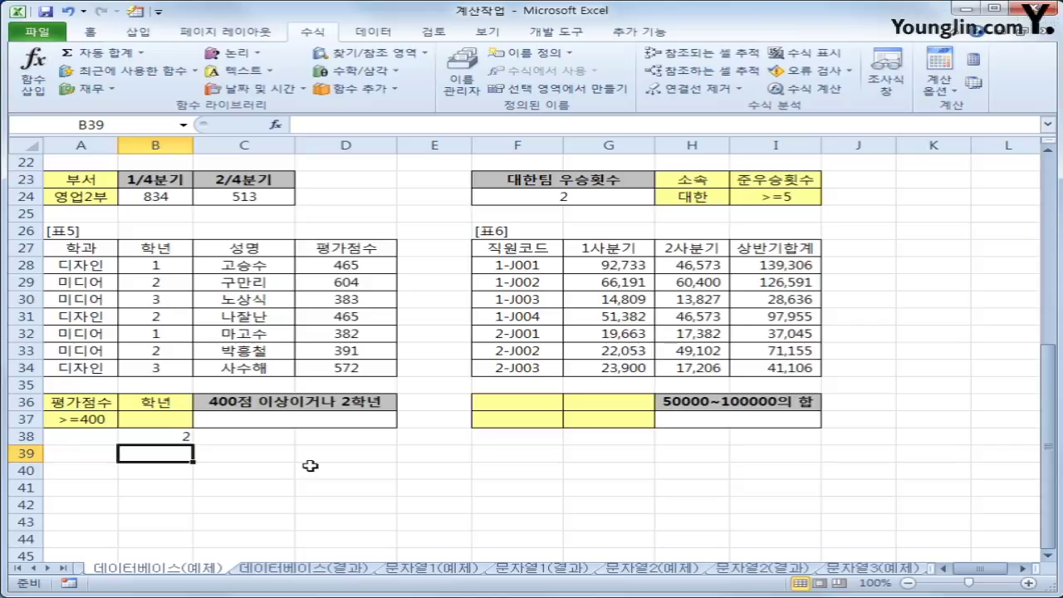
Compare the staggered row layout of the 표5 criteria in A36:B38 with the same-row 표4 criteria in H23:I24.
{"action": "left_click", "coordinate": [94, 402]}
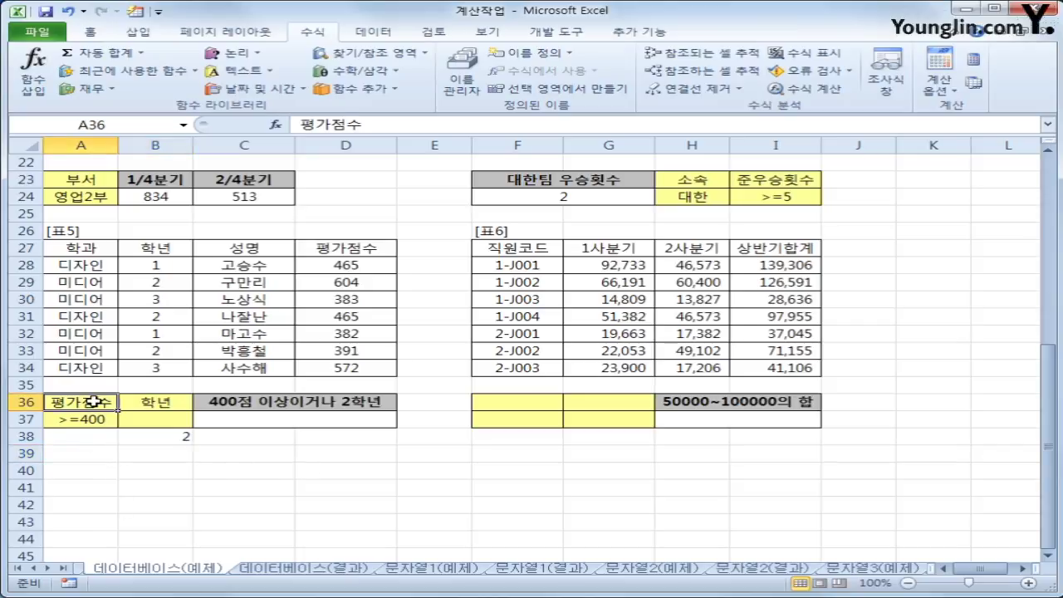
{"action": "left_click", "coordinate": [91, 420]}
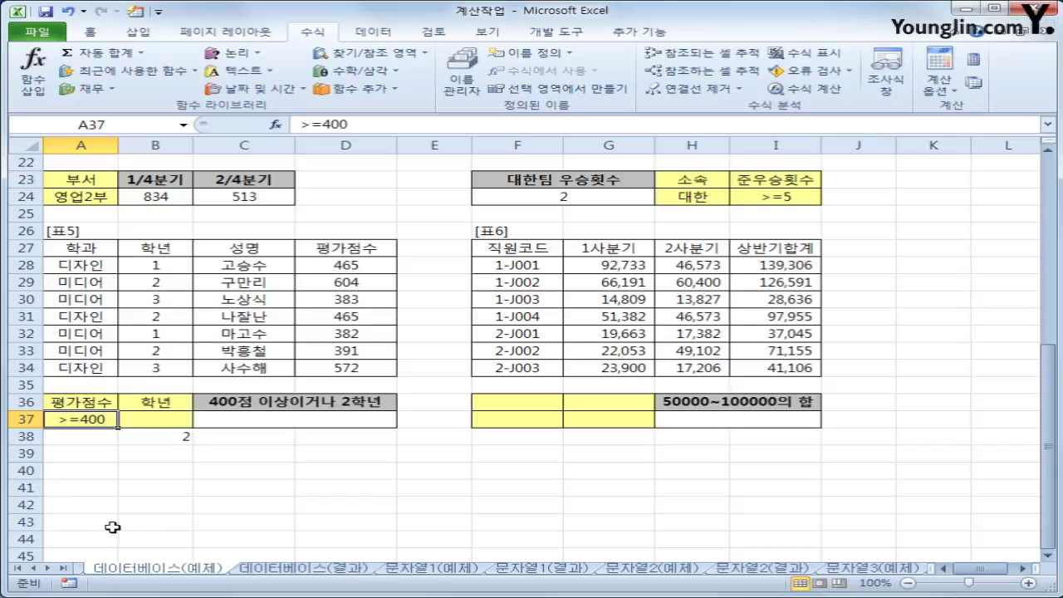
{"action": "left_click", "coordinate": [160, 402]}
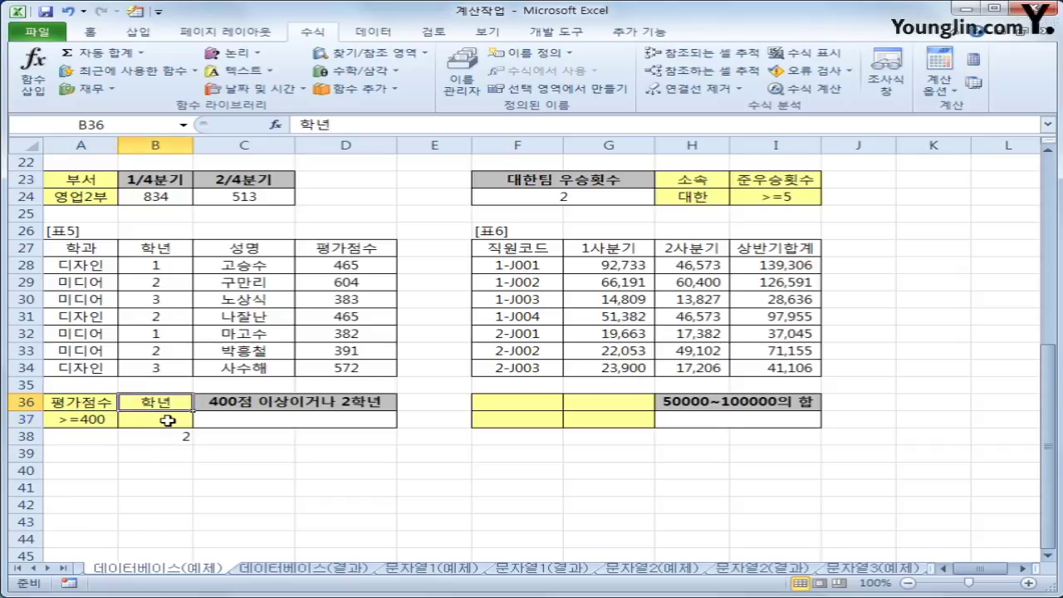
{"action": "left_click_drag", "start_coordinate": [93, 420], "coordinate": [171, 426]}
{"action": "left_click", "coordinate": [171, 435]}
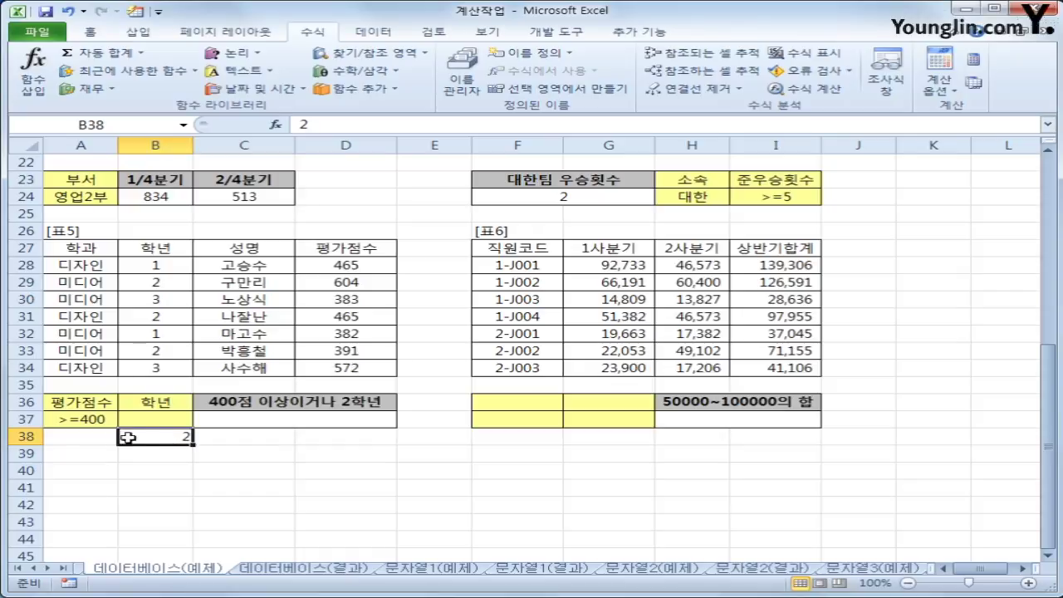
{"action": "left_click", "coordinate": [83, 418]}
{"action": "left_click_drag", "start_coordinate": [83, 437], "coordinate": [142, 436]}
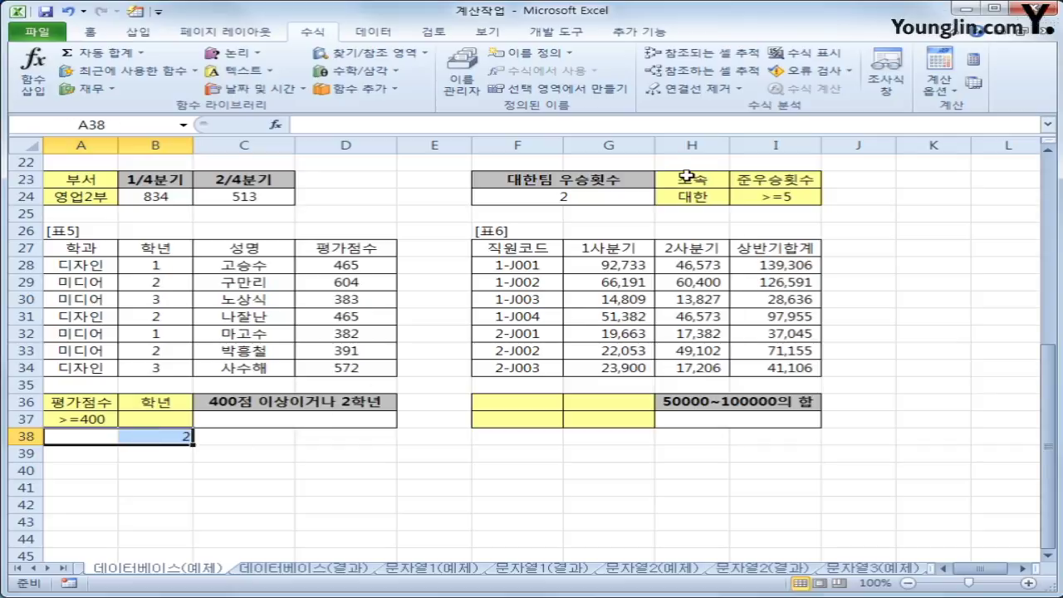
{"action": "left_click_drag", "start_coordinate": [686, 176], "coordinate": [707, 194]}
{"action": "left_click_drag", "start_coordinate": [775, 181], "coordinate": [775, 201]}
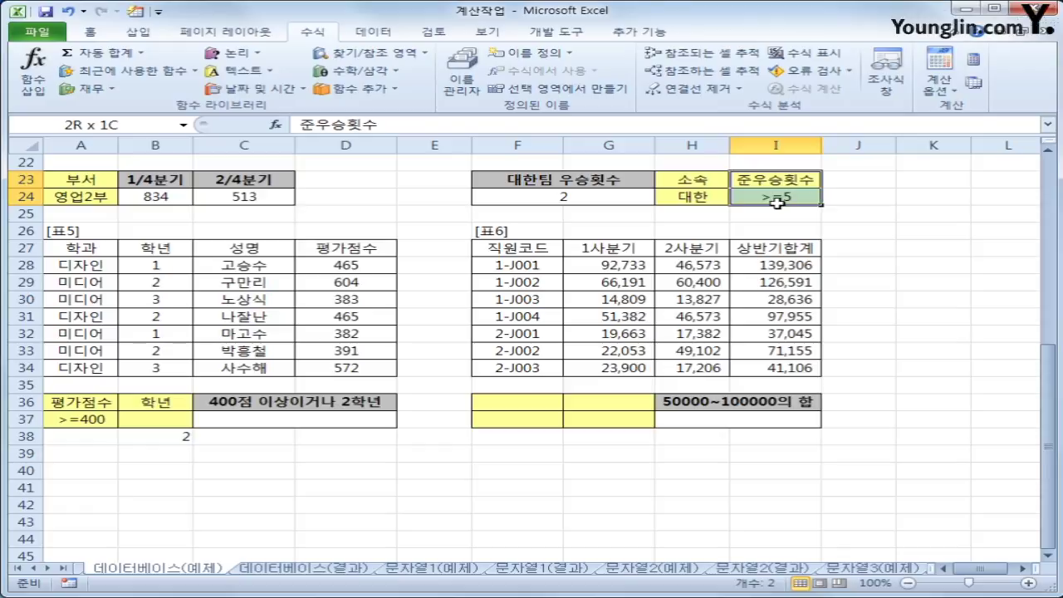
{"action": "left_click_drag", "start_coordinate": [702, 199], "coordinate": [772, 201]}
Fill A38:B38 with yellow and apply all borders to both cells.
{"action": "left_click_drag", "start_coordinate": [76, 439], "coordinate": [149, 440]}
{"action": "left_click", "coordinate": [90, 32]}
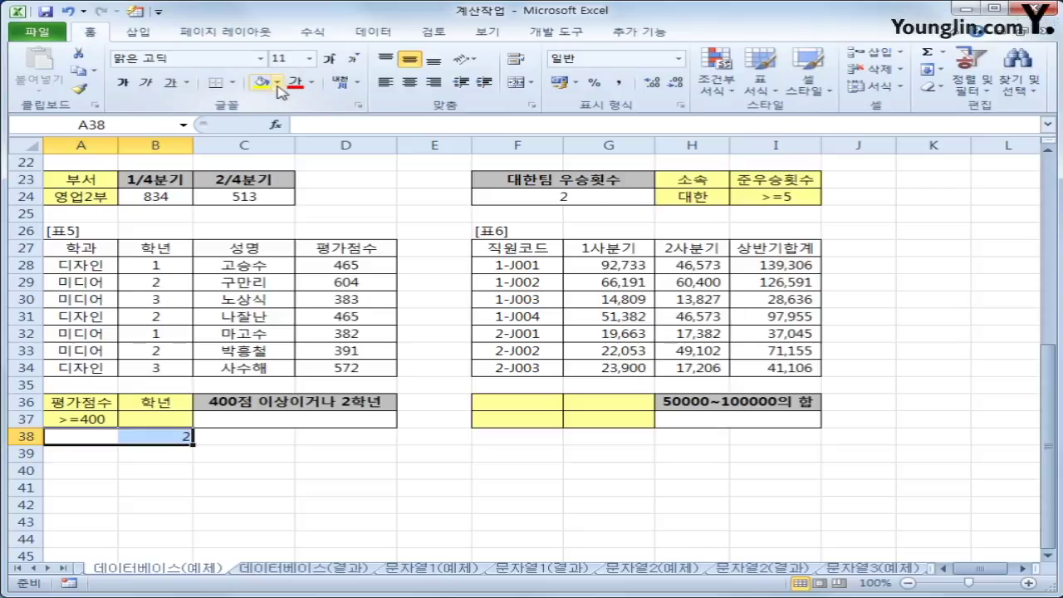
{"action": "left_click", "coordinate": [261, 83]}
{"action": "left_click", "coordinate": [232, 82]}
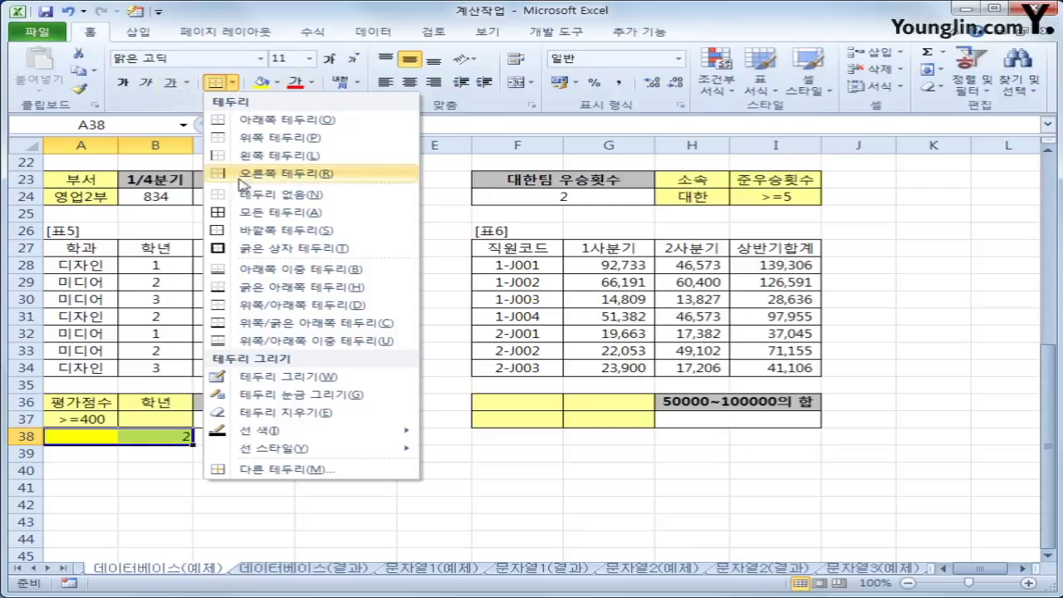
{"action": "left_click", "coordinate": [268, 212]}
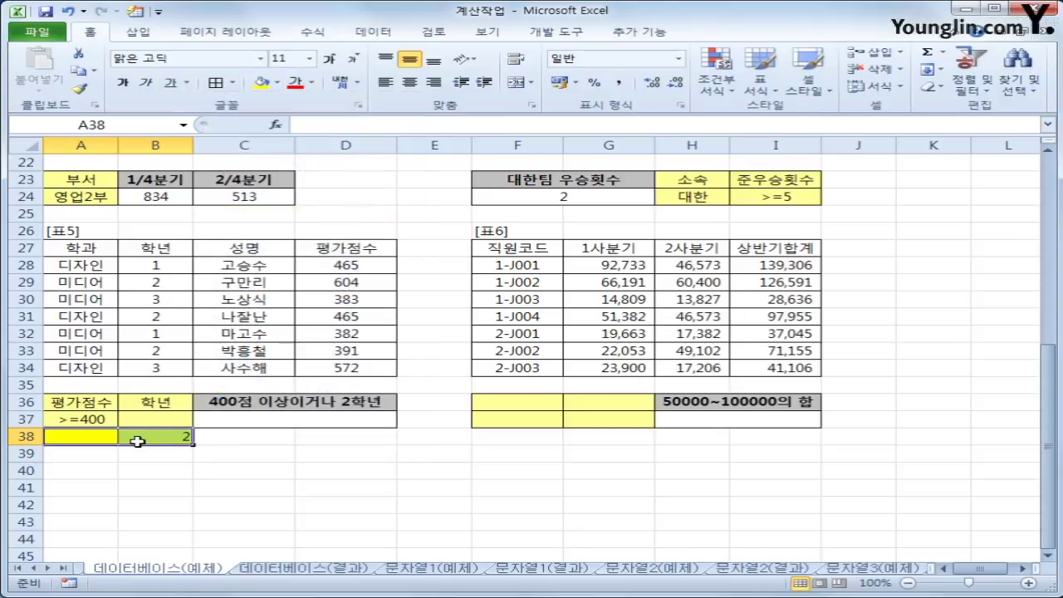
{"action": "left_click", "coordinate": [279, 83]}
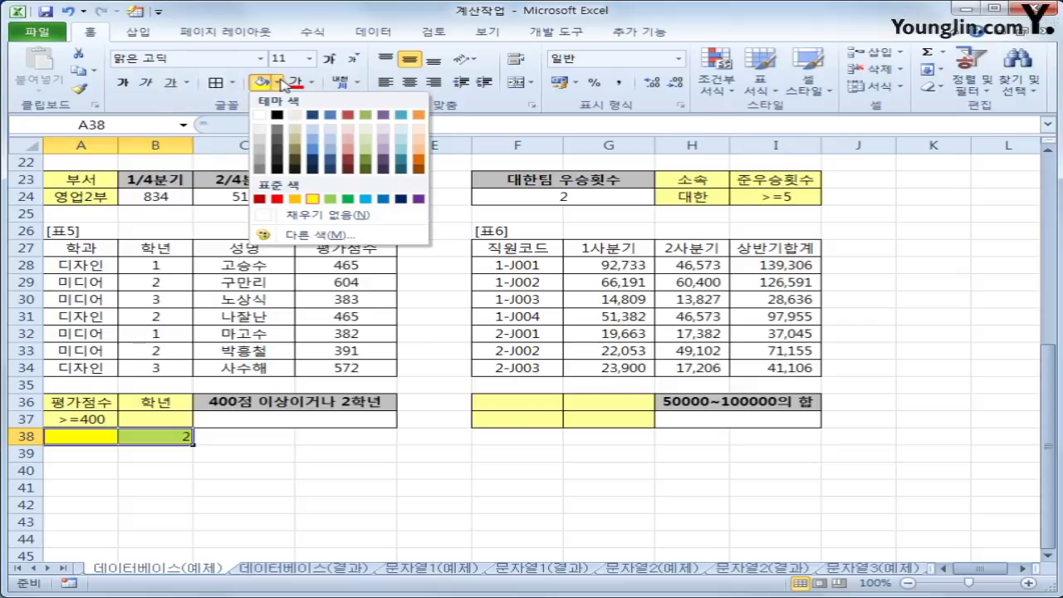
{"action": "left_click", "coordinate": [281, 84]}
{"action": "left_click", "coordinate": [252, 430]}
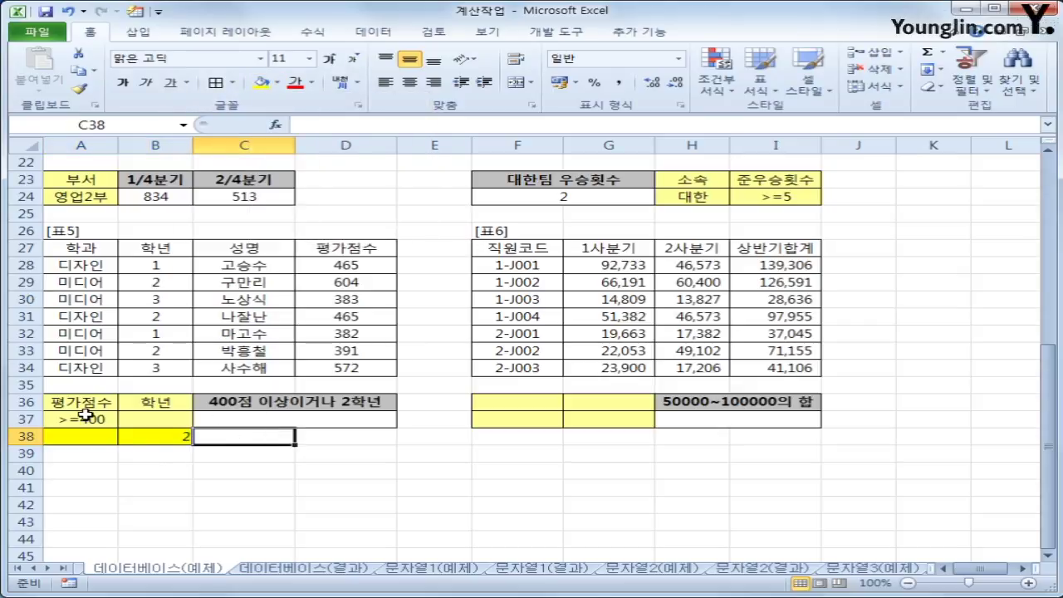
Copy the cell formatting of A37:B37 onto A38:B38 with Format Painter.
{"action": "left_click_drag", "start_coordinate": [105, 420], "coordinate": [150, 419]}
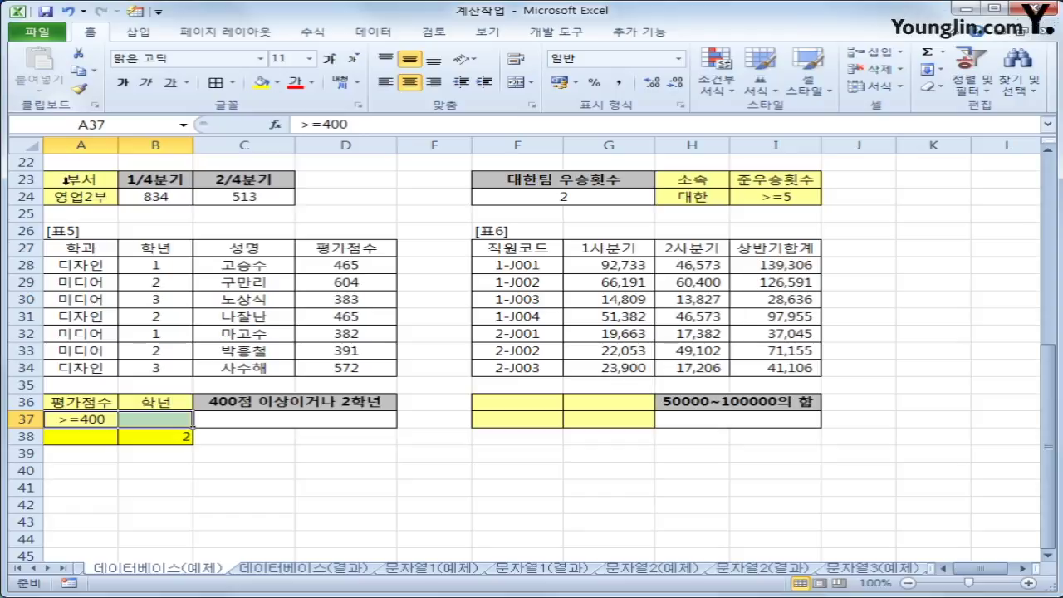
{"action": "left_click", "coordinate": [79, 88]}
{"action": "left_click_drag", "start_coordinate": [73, 434], "coordinate": [137, 434]}
{"action": "left_click", "coordinate": [155, 420]}
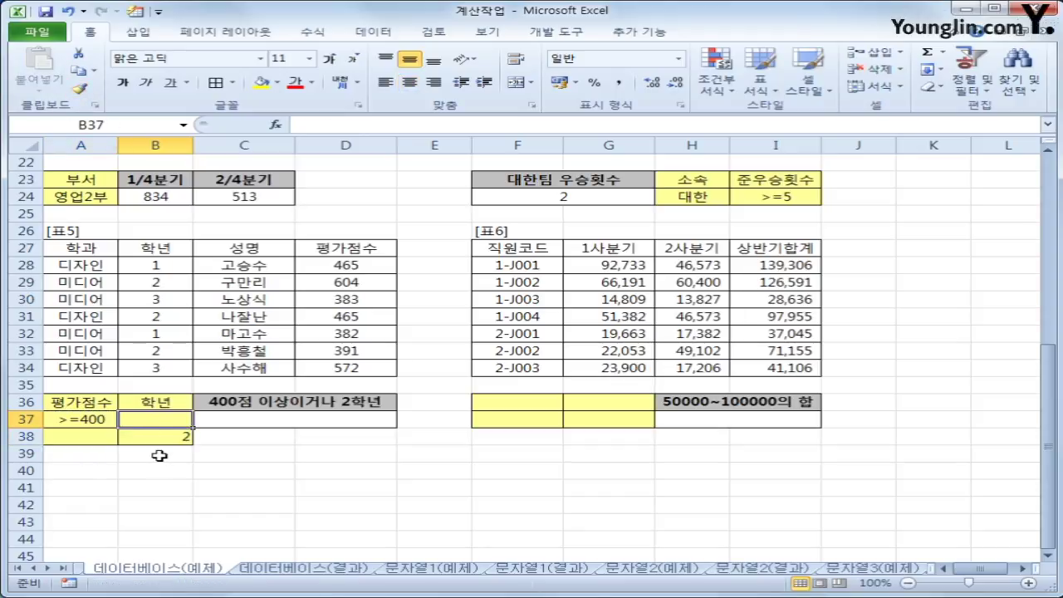
Review the 평가점수 and 학년 conditions in A36:B38 and select the result cell C37.
{"action": "left_click", "coordinate": [97, 404]}
{"action": "left_click", "coordinate": [100, 419]}
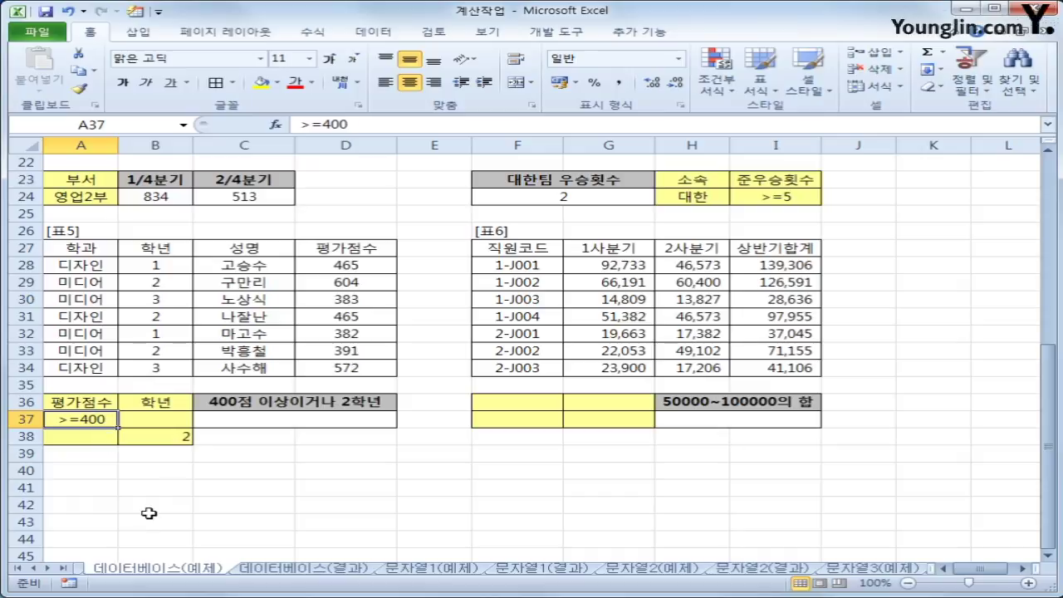
{"action": "left_click", "coordinate": [176, 405]}
{"action": "left_click", "coordinate": [180, 437]}
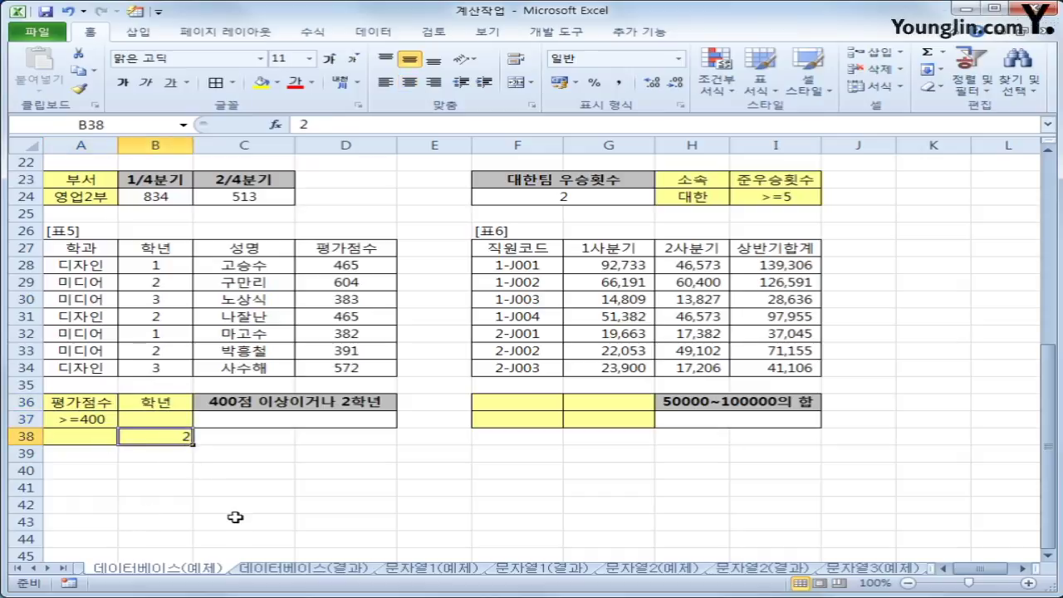
{"action": "left_click_drag", "start_coordinate": [90, 420], "coordinate": [139, 440]}
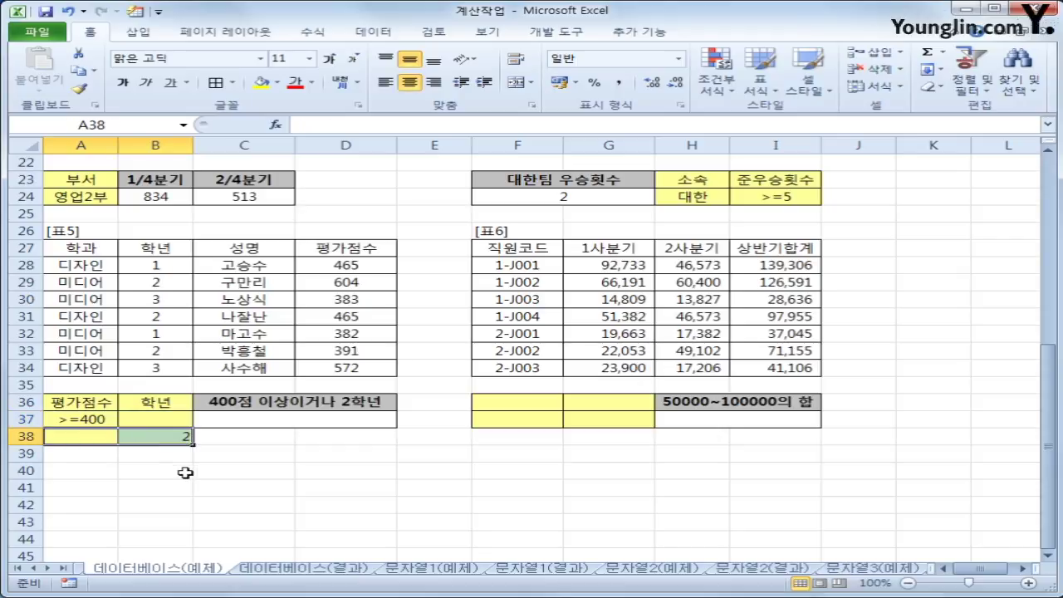
{"action": "left_click", "coordinate": [238, 421]}
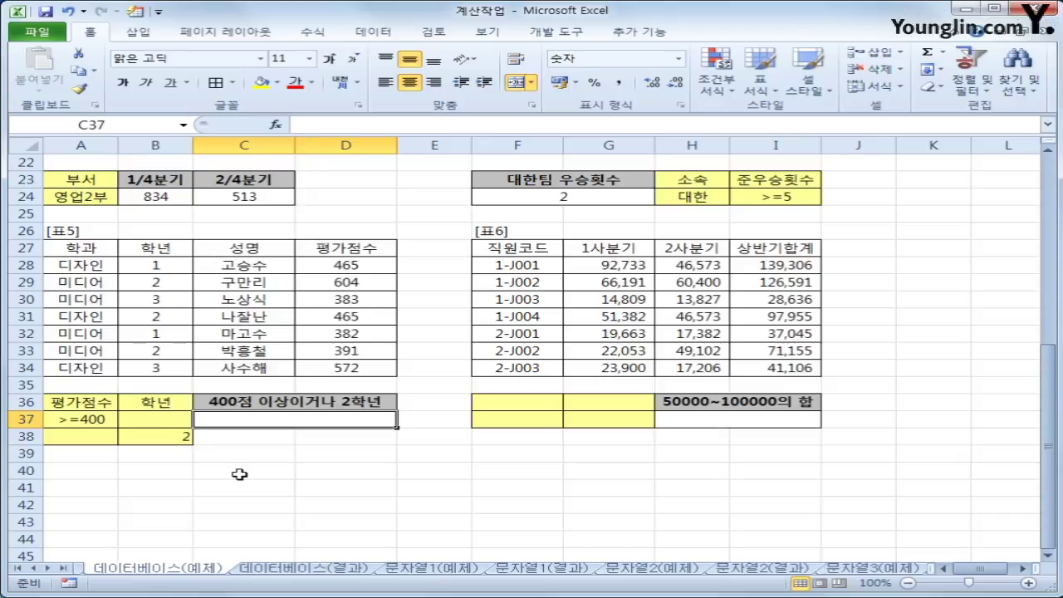
{"action": "scroll", "coordinate": [239, 474], "scroll_direction": "up", "scroll_amount": 2}
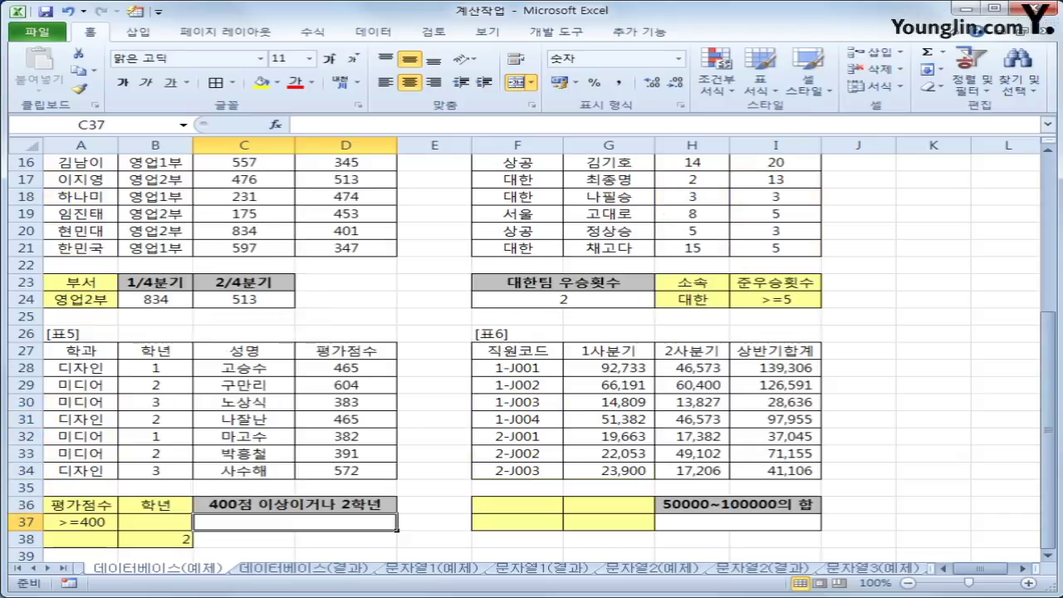
{"action": "mouse_move", "coordinate": [616, 291]}
{"action": "left_mouse_down"}
{"action": "mouse_move", "coordinate": [618, 328]}
{"action": "mouse_move", "coordinate": [594, 286]}
{"action": "mouse_move", "coordinate": [625, 314]}
{"action": "left_mouse_up"}
{"action": "mouse_move", "coordinate": [668, 201]}
{"action": "left_mouse_down"}
{"action": "mouse_move", "coordinate": [679, 224]}
{"action": "mouse_move", "coordinate": [709, 201]}
{"action": "mouse_move", "coordinate": [786, 206]}
{"action": "left_mouse_up"}
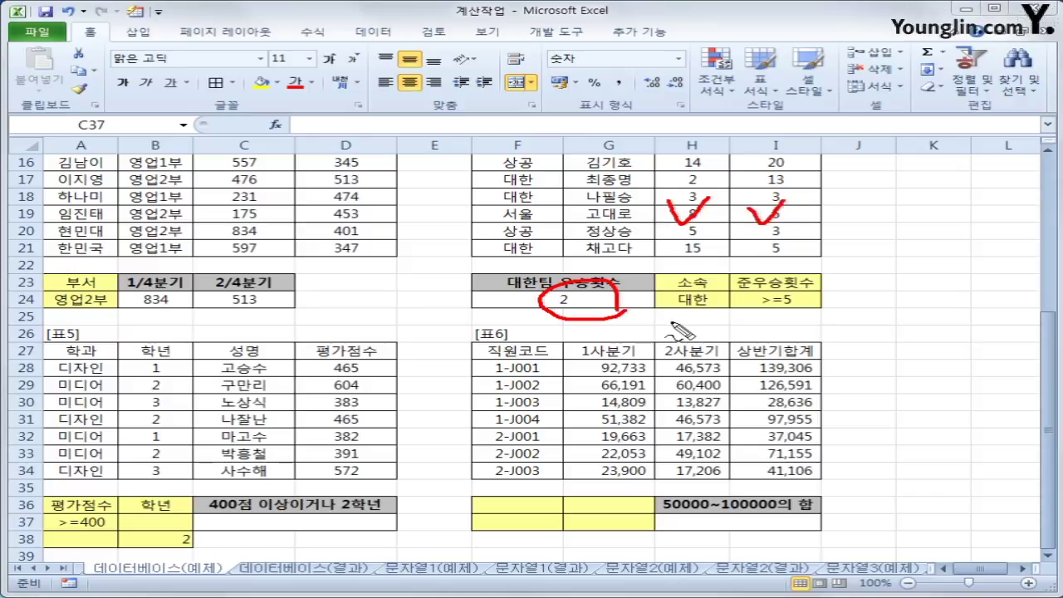
{"action": "mouse_move", "coordinate": [284, 466]}
{"action": "left_mouse_down"}
{"action": "mouse_move", "coordinate": [302, 433]}
{"action": "mouse_move", "coordinate": [305, 455]}
{"action": "mouse_move", "coordinate": [308, 441]}
{"action": "left_mouse_up"}
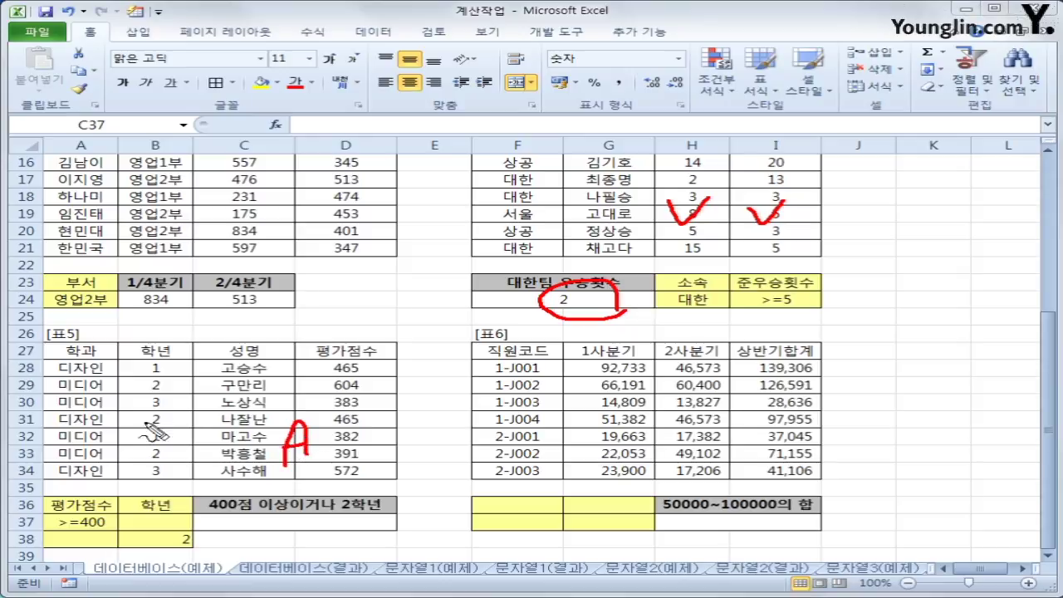
{"action": "left_click_drag", "start_coordinate": [152, 430], "coordinate": [188, 425]}
{"action": "mouse_move", "coordinate": [87, 421]}
{"action": "left_mouse_down"}
{"action": "mouse_move", "coordinate": [62, 448]}
{"action": "mouse_move", "coordinate": [79, 426]}
{"action": "left_mouse_up"}
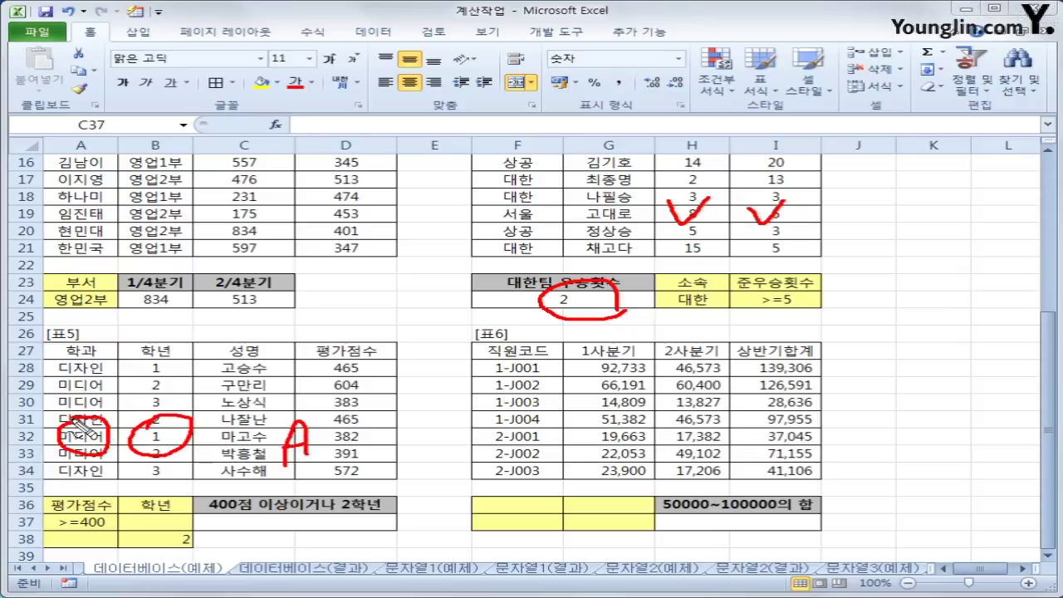
{"action": "mouse_move", "coordinate": [184, 541]}
{"action": "left_mouse_down"}
{"action": "mouse_move", "coordinate": [92, 555]}
{"action": "mouse_move", "coordinate": [158, 505]}
{"action": "mouse_move", "coordinate": [190, 544]}
{"action": "mouse_move", "coordinate": [176, 550]}
{"action": "left_mouse_up"}
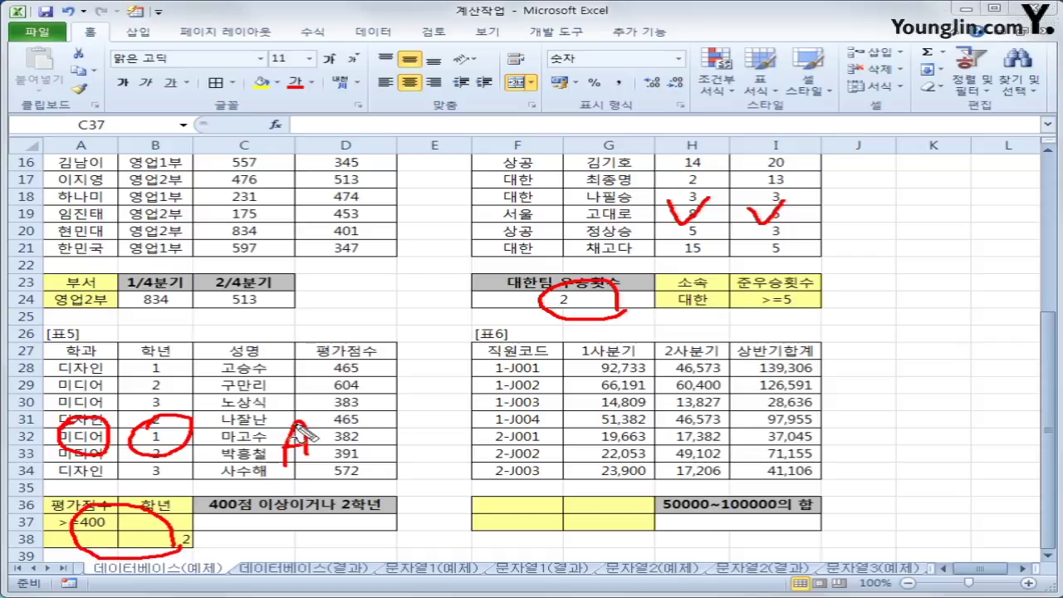
{"action": "mouse_move", "coordinate": [355, 364]}
{"action": "left_mouse_down"}
{"action": "mouse_move", "coordinate": [374, 359]}
{"action": "mouse_move", "coordinate": [370, 387]}
{"action": "mouse_move", "coordinate": [387, 398]}
{"action": "mouse_move", "coordinate": [380, 378]}
{"action": "left_mouse_up"}
{"action": "left_click_drag", "start_coordinate": [365, 416], "coordinate": [384, 408]}
{"action": "left_click_drag", "start_coordinate": [366, 470], "coordinate": [384, 467]}
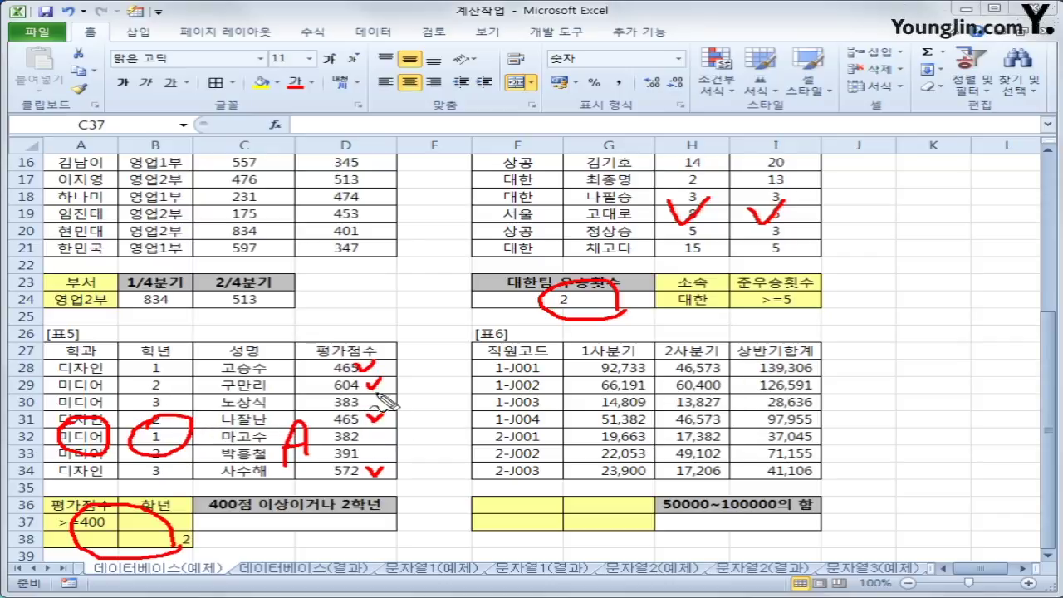
{"action": "mouse_move", "coordinate": [178, 443]}
{"action": "left_mouse_down"}
{"action": "mouse_move", "coordinate": [193, 461]}
{"action": "mouse_move", "coordinate": [204, 455]}
{"action": "left_mouse_up"}
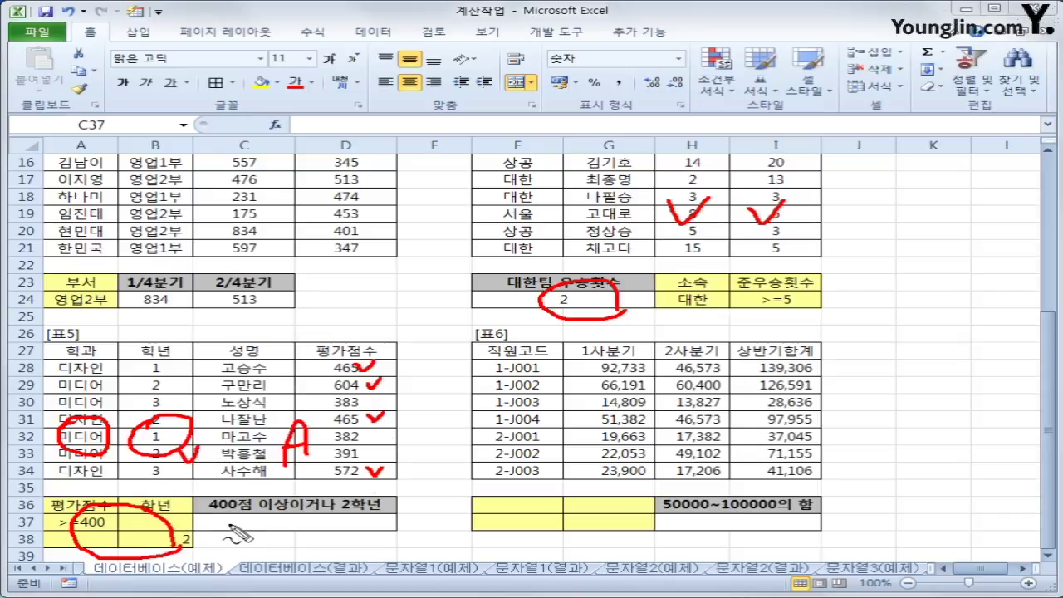
{"action": "mouse_move", "coordinate": [237, 515]}
{"action": "left_mouse_down"}
{"action": "mouse_move", "coordinate": [245, 538]}
{"action": "mouse_move", "coordinate": [262, 521]}
{"action": "left_mouse_up"}
{"action": "left_click_drag", "start_coordinate": [241, 529], "coordinate": [259, 530]}
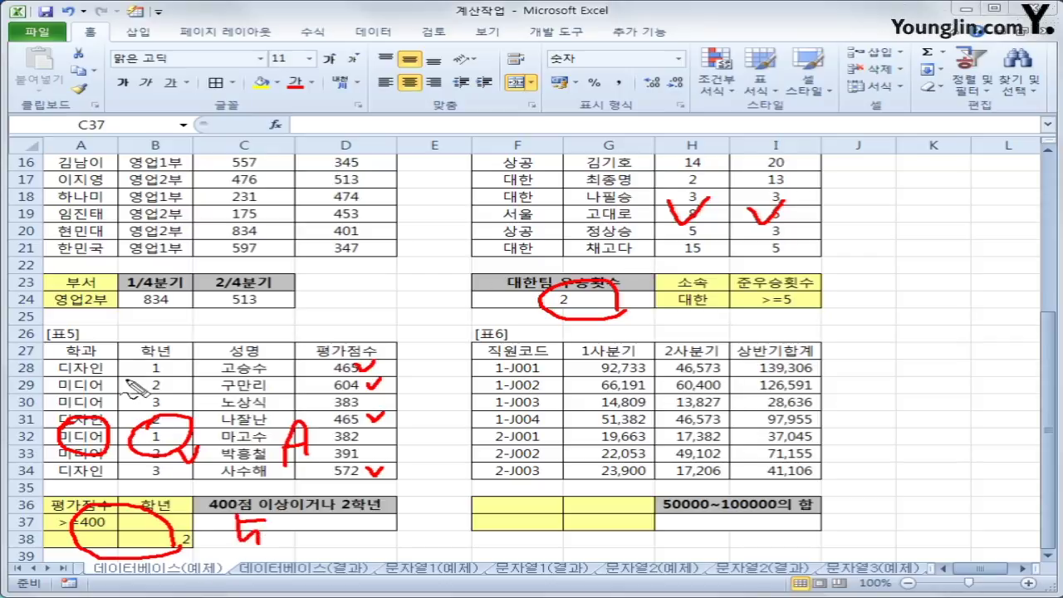
{"action": "left_click_drag", "start_coordinate": [195, 367], "coordinate": [183, 336]}
{"action": "mouse_move", "coordinate": [366, 377]}
{"action": "left_mouse_down"}
{"action": "mouse_move", "coordinate": [332, 365]}
{"action": "mouse_move", "coordinate": [375, 345]}
{"action": "mouse_move", "coordinate": [366, 373]}
{"action": "left_mouse_up"}
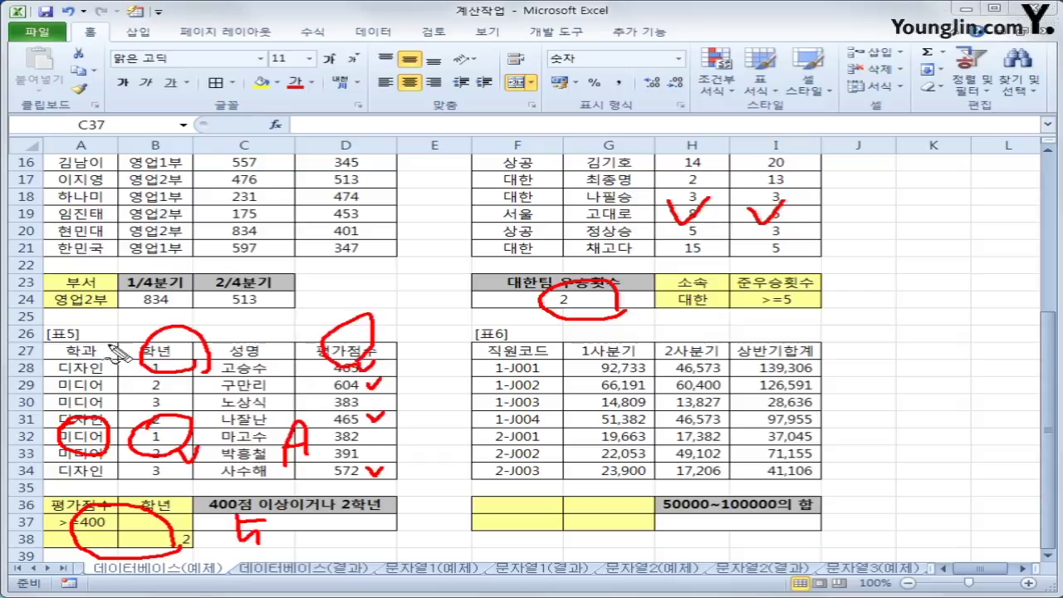
Review the four 표5 column headings in A27:D27 as possible fields for the count.
{"action": "mouse_move", "coordinate": [77, 339]}
{"action": "left_mouse_down"}
{"action": "mouse_move", "coordinate": [117, 327]}
{"action": "mouse_move", "coordinate": [170, 356]}
{"action": "mouse_move", "coordinate": [184, 335]}
{"action": "mouse_move", "coordinate": [269, 335]}
{"action": "left_mouse_up"}
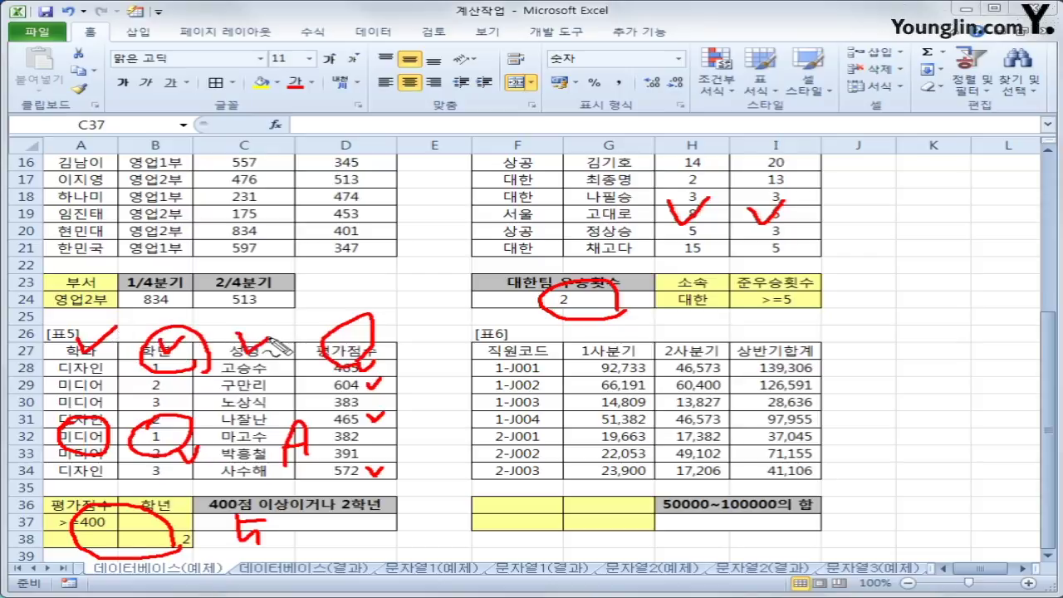
{"action": "mouse_move", "coordinate": [342, 338]}
{"action": "left_mouse_down"}
{"action": "mouse_move", "coordinate": [355, 357]}
{"action": "mouse_move", "coordinate": [374, 336]}
{"action": "left_mouse_up"}
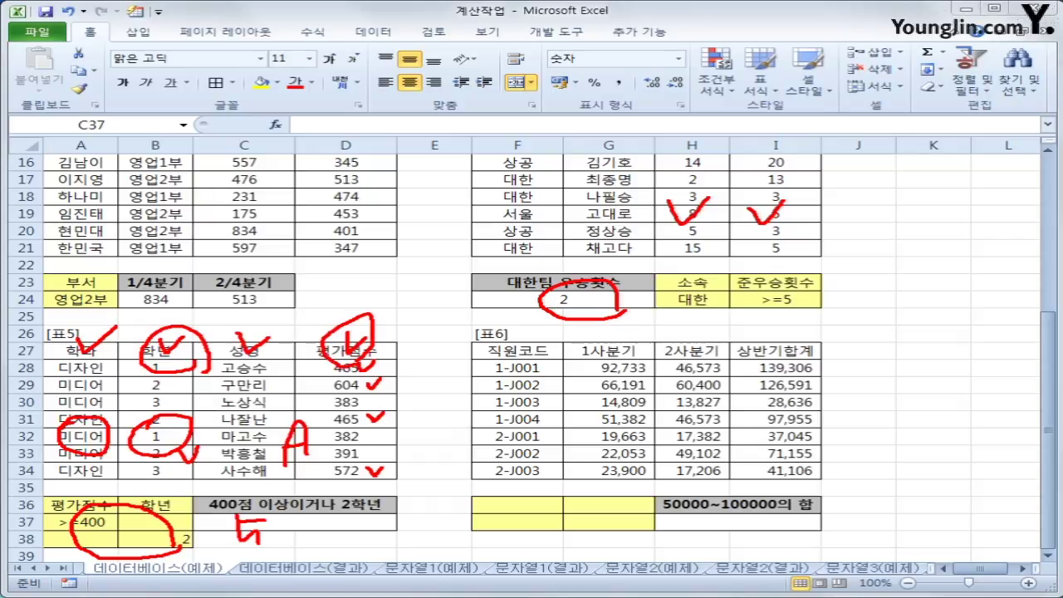
{"action": "key", "text": "Escape"}
Count the matching 표5 records in C37 with DCOUNTA, using database A27:D34, field C27 and criteria A36:B38.
{"action": "left_click", "coordinate": [289, 526]}
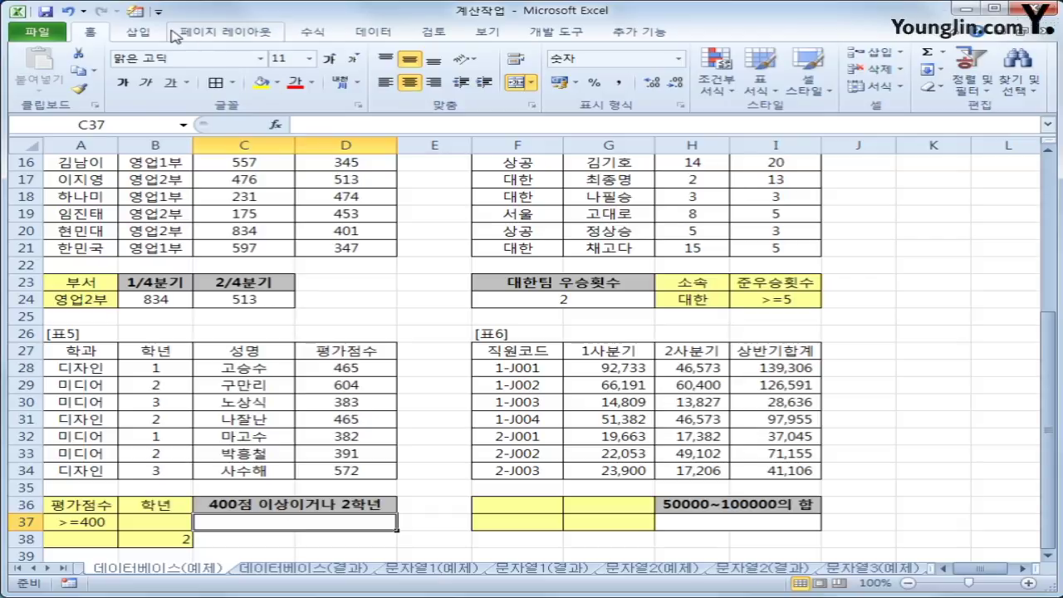
{"action": "left_click", "coordinate": [275, 124]}
{"action": "left_click", "coordinate": [407, 285]}
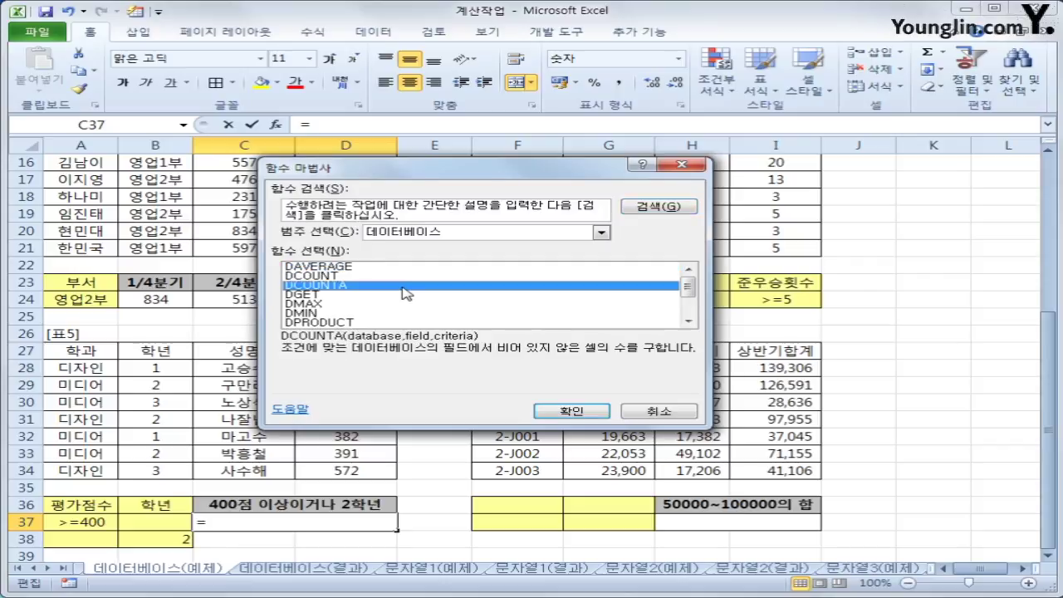
{"action": "left_click", "coordinate": [571, 411]}
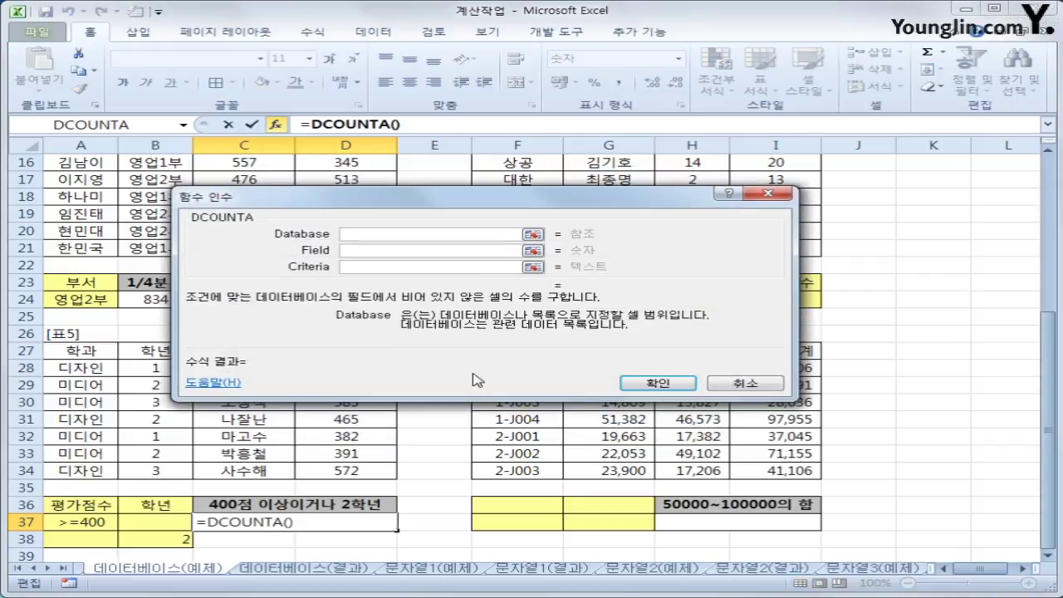
{"action": "left_click_drag", "start_coordinate": [63, 349], "coordinate": [318, 470]}
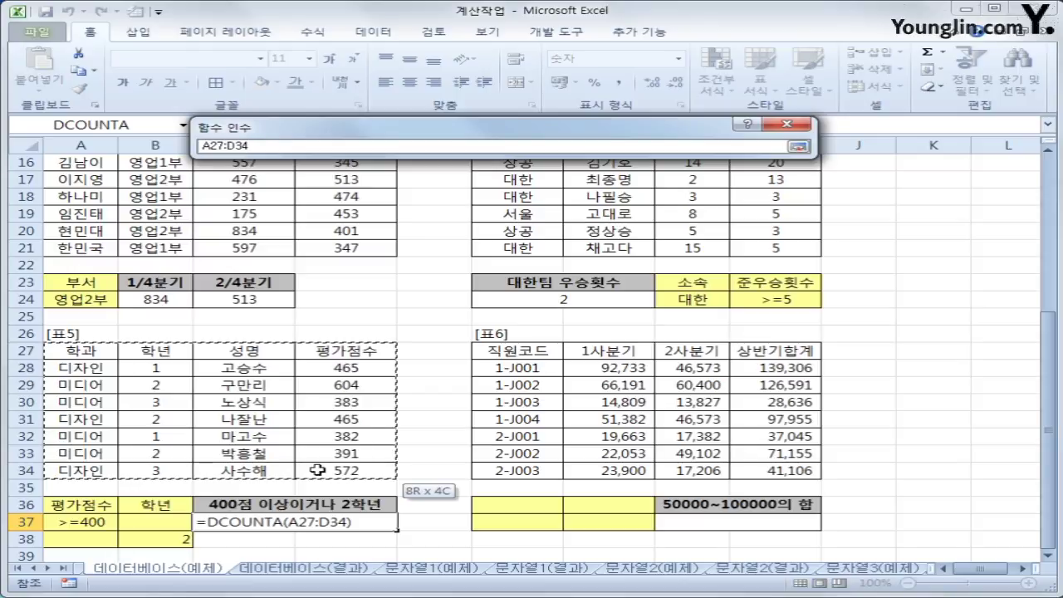
{"action": "left_click_drag", "start_coordinate": [318, 470], "coordinate": [318, 470]}
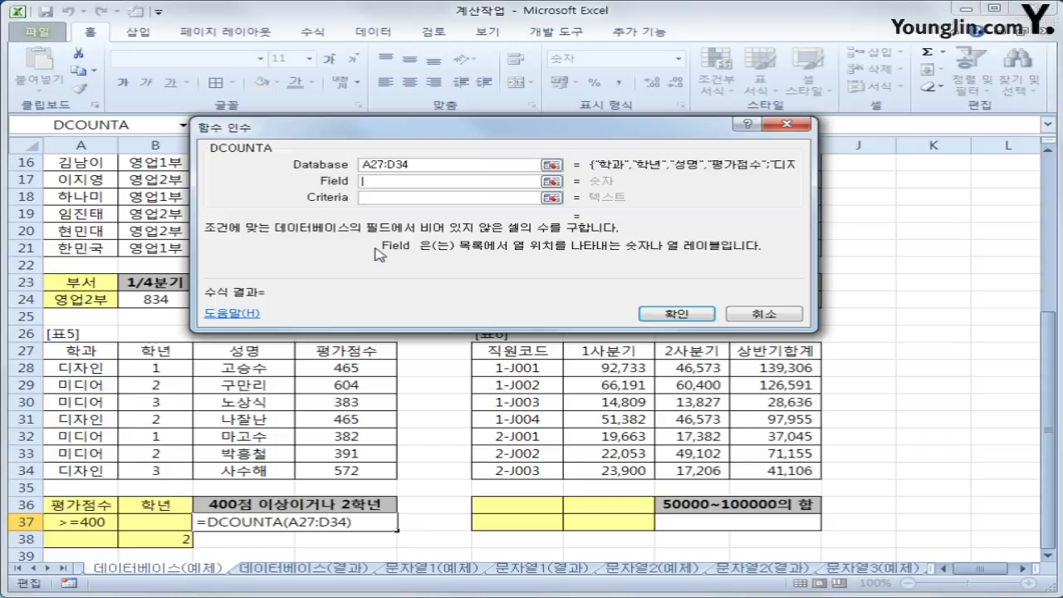
{"action": "left_click", "coordinate": [243, 355]}
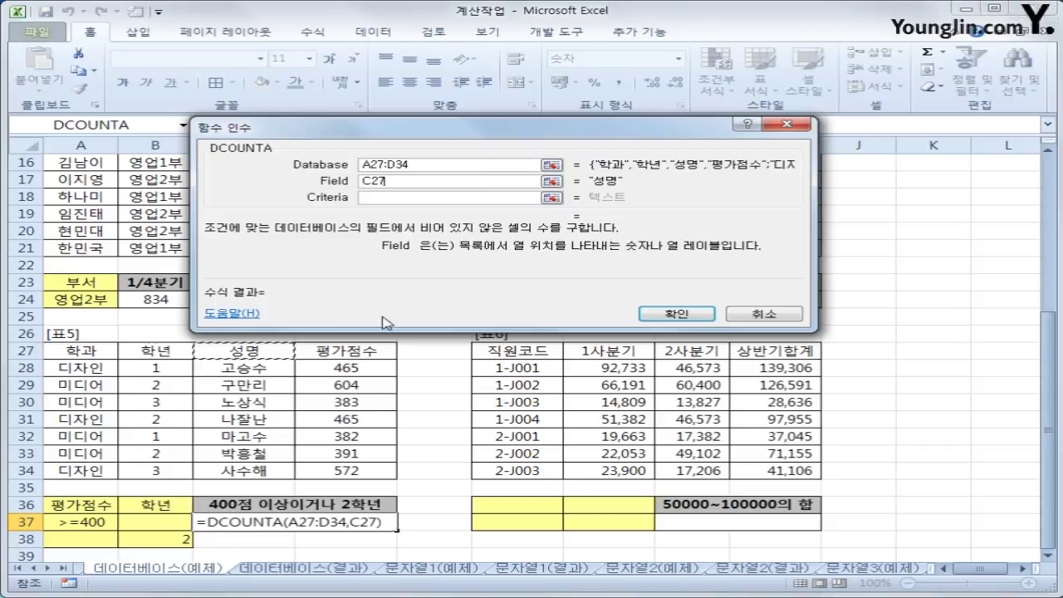
{"action": "left_click", "coordinate": [391, 198]}
{"action": "left_click", "coordinate": [393, 200]}
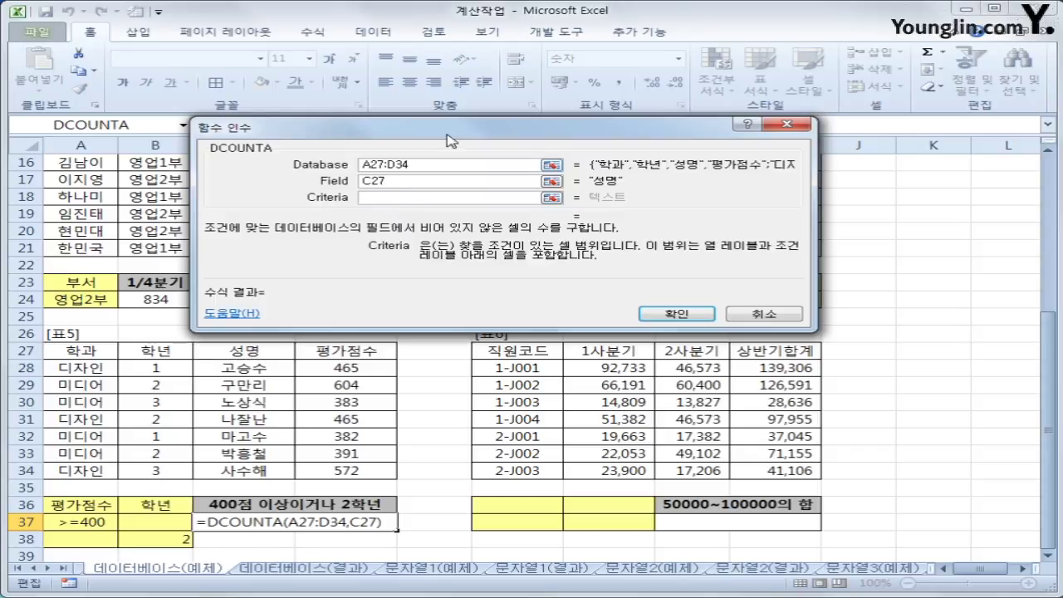
{"action": "left_click_drag", "start_coordinate": [101, 505], "coordinate": [138, 532]}
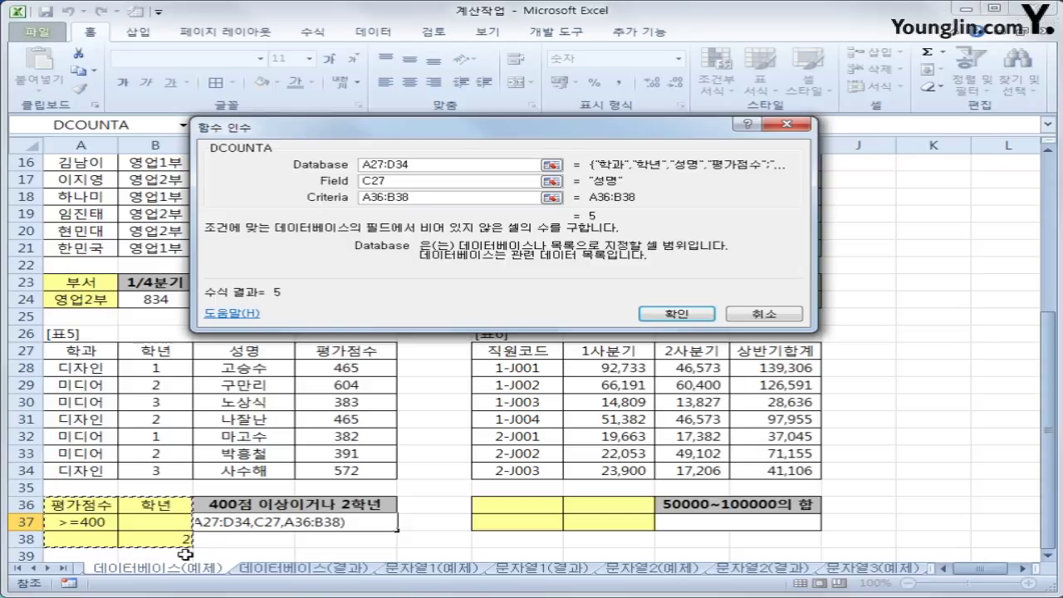
{"action": "left_click", "coordinate": [677, 314]}
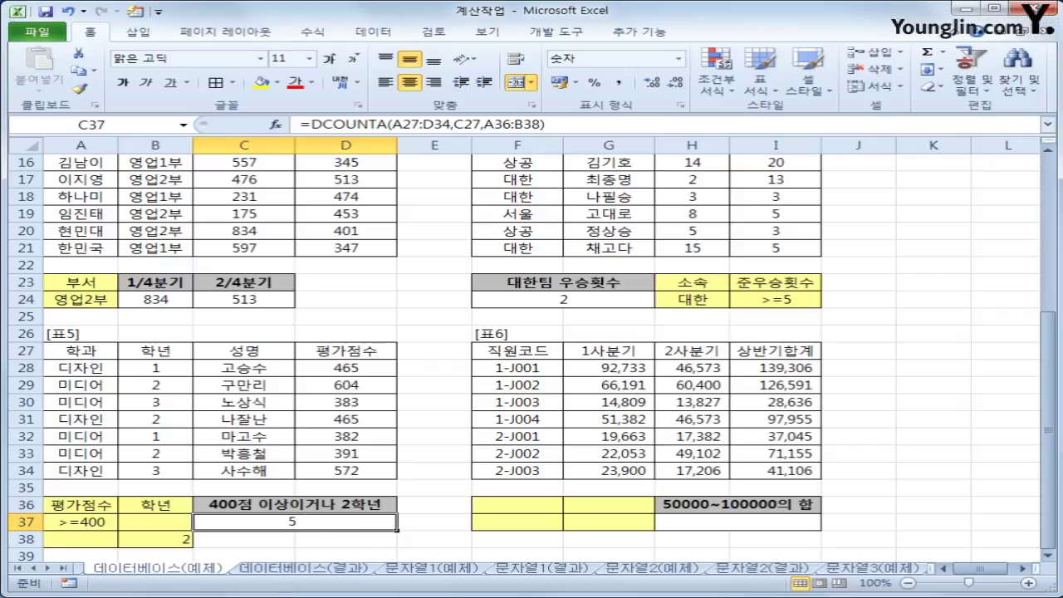
Check which 표5 rows have a 평가점수 of at least 400 or 학년 2 against the count in C37.
{"action": "key", "text": "ctrl+2"}
{"action": "mouse_move", "coordinate": [360, 367]}
{"action": "left_mouse_down"}
{"action": "mouse_move", "coordinate": [397, 367]}
{"action": "mouse_move", "coordinate": [427, 384]}
{"action": "left_mouse_up"}
{"action": "left_click_drag", "start_coordinate": [368, 418], "coordinate": [413, 417]}
{"action": "left_click_drag", "start_coordinate": [366, 470], "coordinate": [421, 475]}
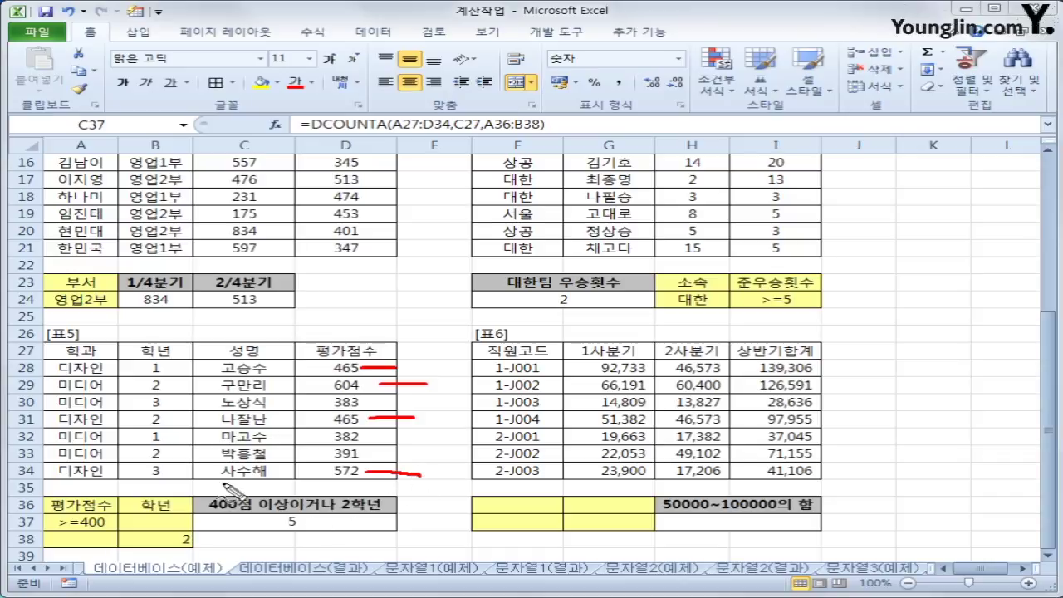
{"action": "left_click_drag", "start_coordinate": [168, 419], "coordinate": [419, 418]}
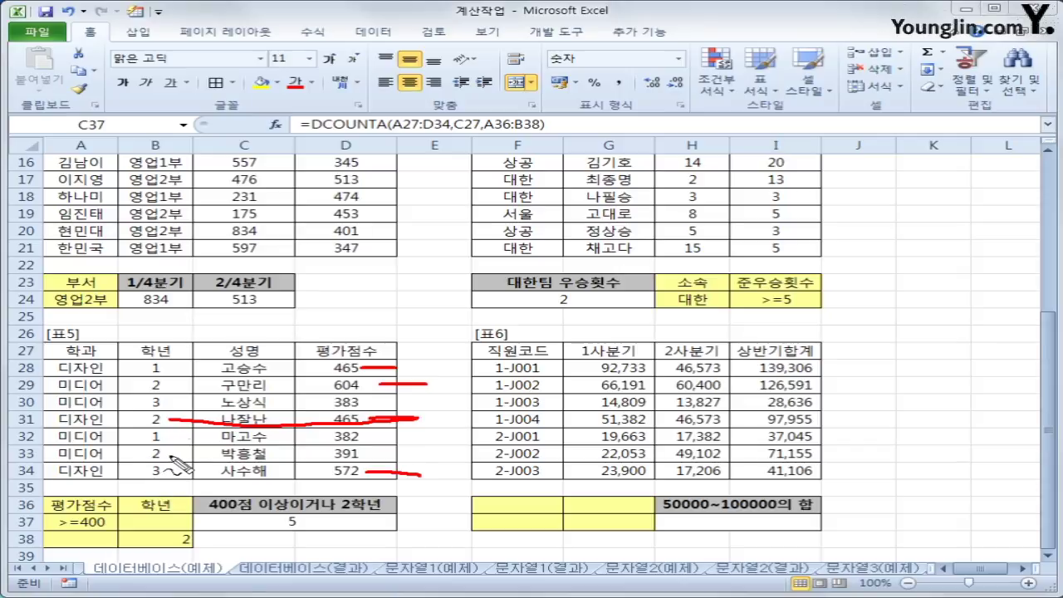
{"action": "left_click_drag", "start_coordinate": [173, 387], "coordinate": [427, 384]}
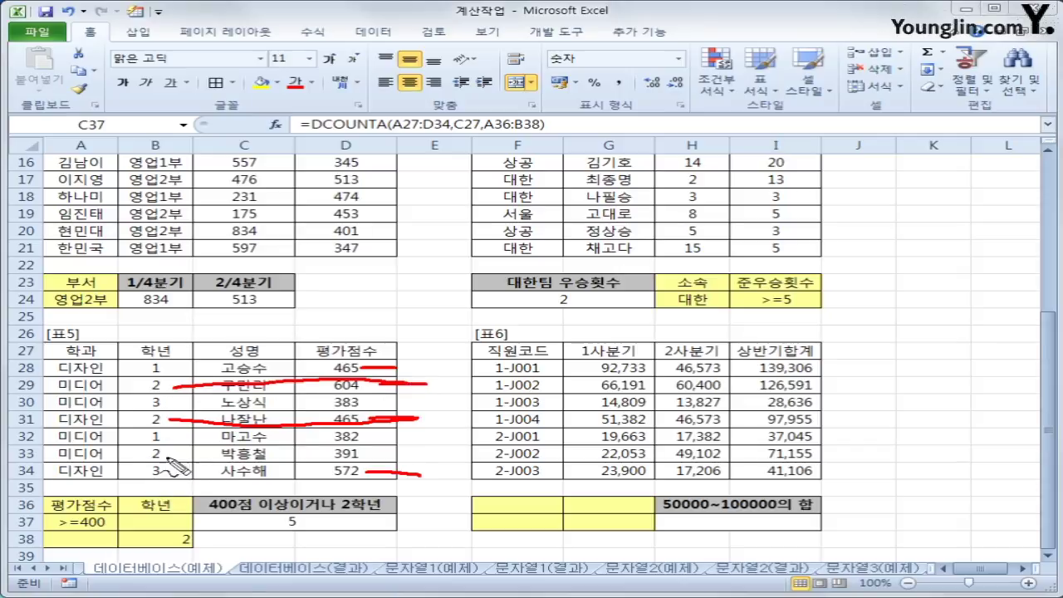
{"action": "left_click_drag", "start_coordinate": [167, 457], "coordinate": [445, 454]}
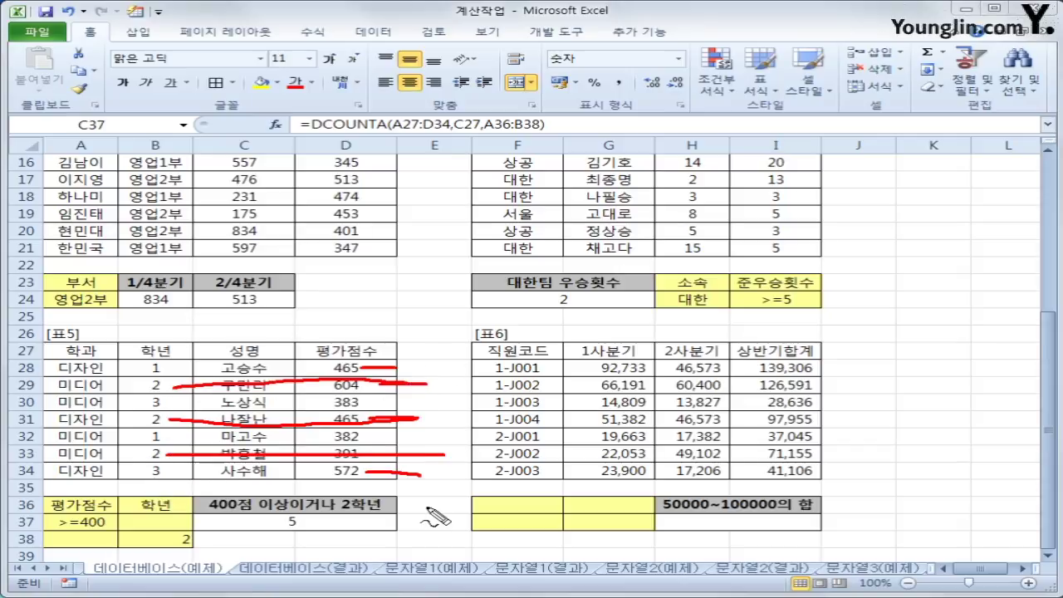
{"action": "key", "text": "Escape"}
Append &"명" to the DCOUNTA formula in C37 so the count carries the unit 명.
{"action": "left_click", "coordinate": [310, 524]}
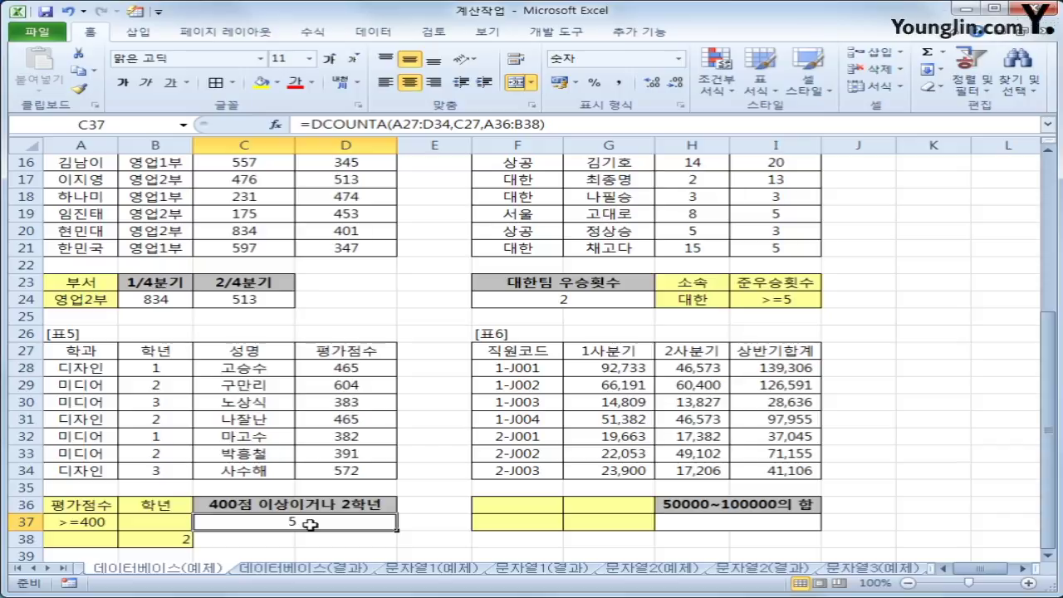
{"action": "left_click", "coordinate": [599, 124]}
{"action": "type", "text": "&"}
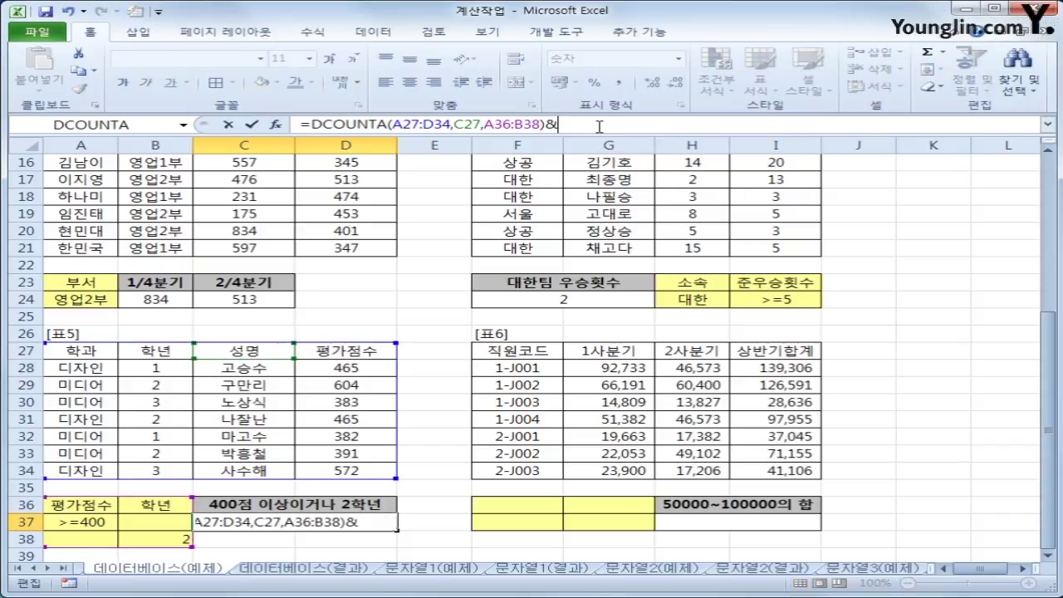
{"action": "key", "text": "BackSpace"}
{"action": "key", "text": "BackSpace"}
{"action": "type", "text": "명\""}
{"action": "key", "text": "Return"}
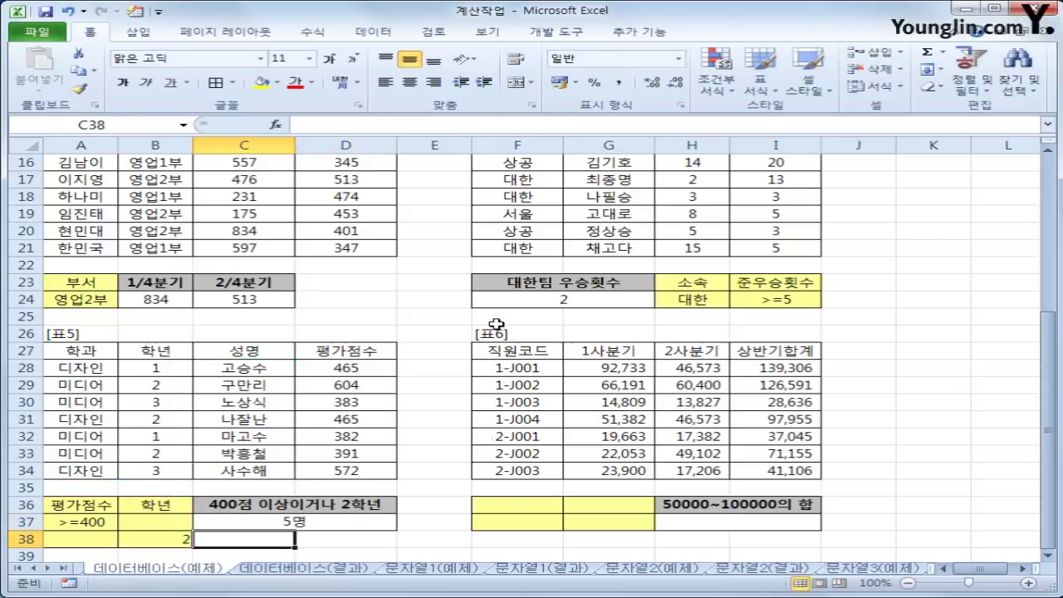
Enter the criteria heading 상반기합계 in F36 and compare it with the 표6 heading in I27.
{"action": "left_click", "coordinate": [508, 501]}
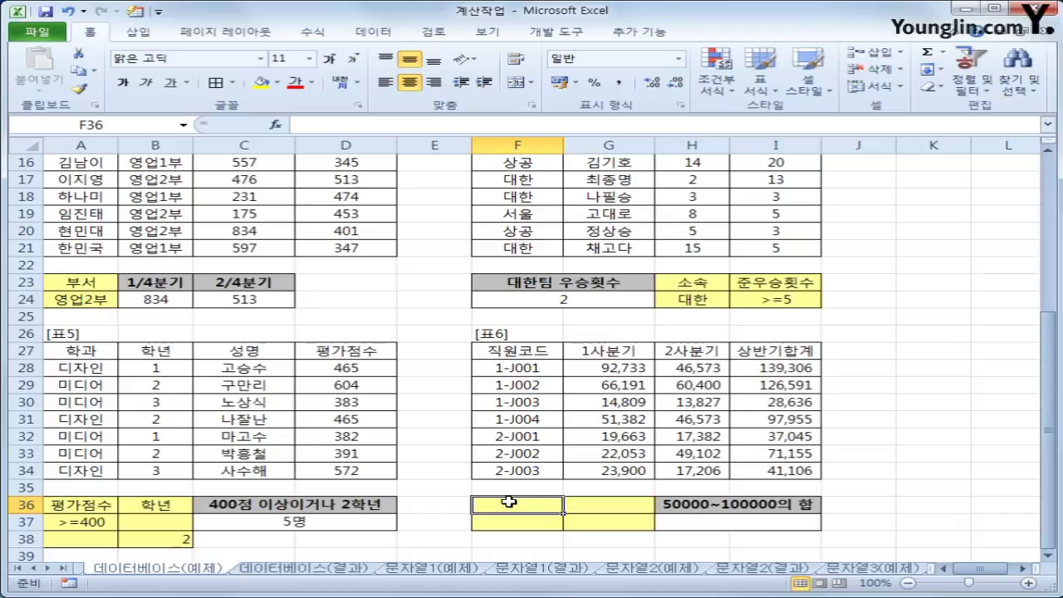
{"action": "type", "text": "상반기합ㄱ"}
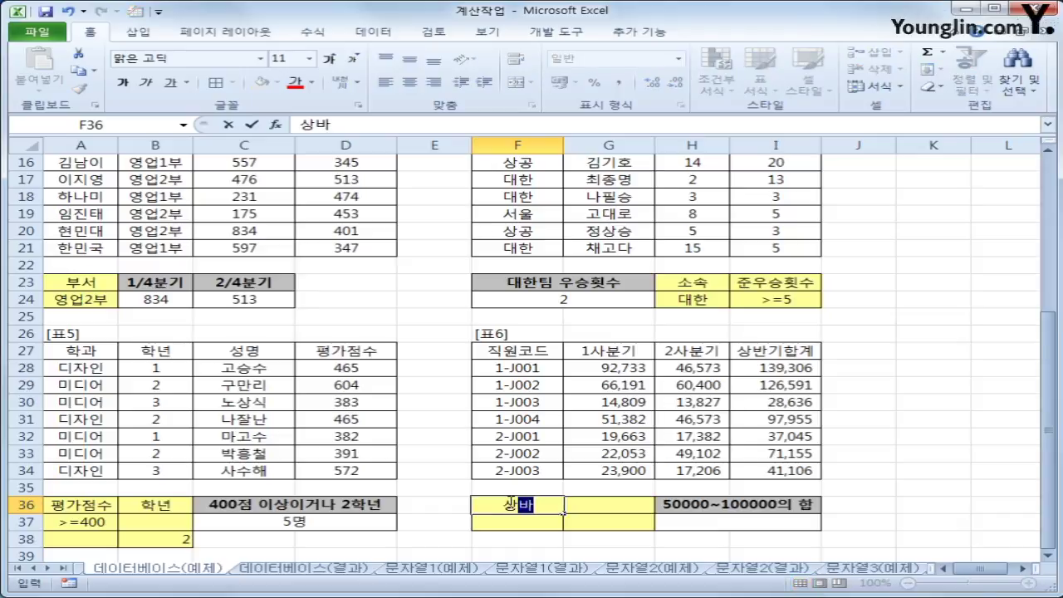
{"action": "type", "text": "ㅖ"}
{"action": "key", "text": "Return"}
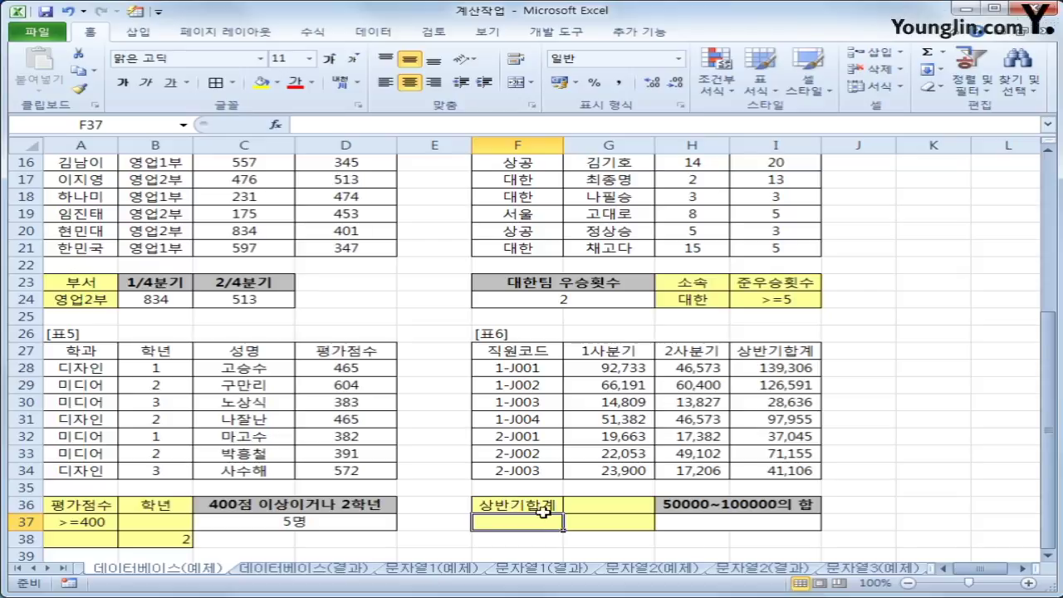
{"action": "left_click", "coordinate": [530, 507]}
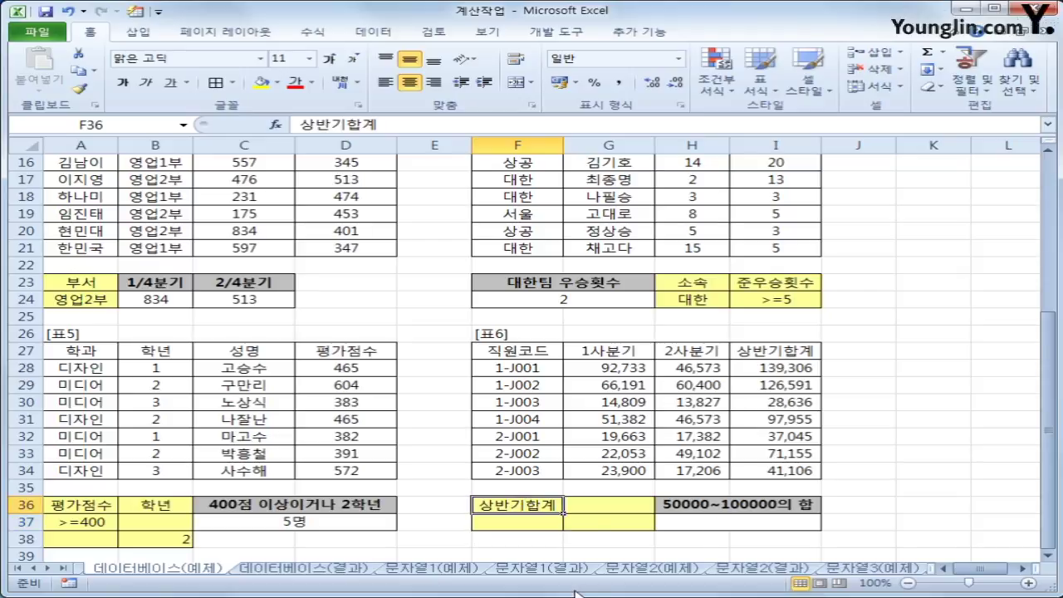
{"action": "left_click", "coordinate": [800, 357]}
{"action": "left_click", "coordinate": [530, 508]}
{"action": "left_click", "coordinate": [765, 352]}
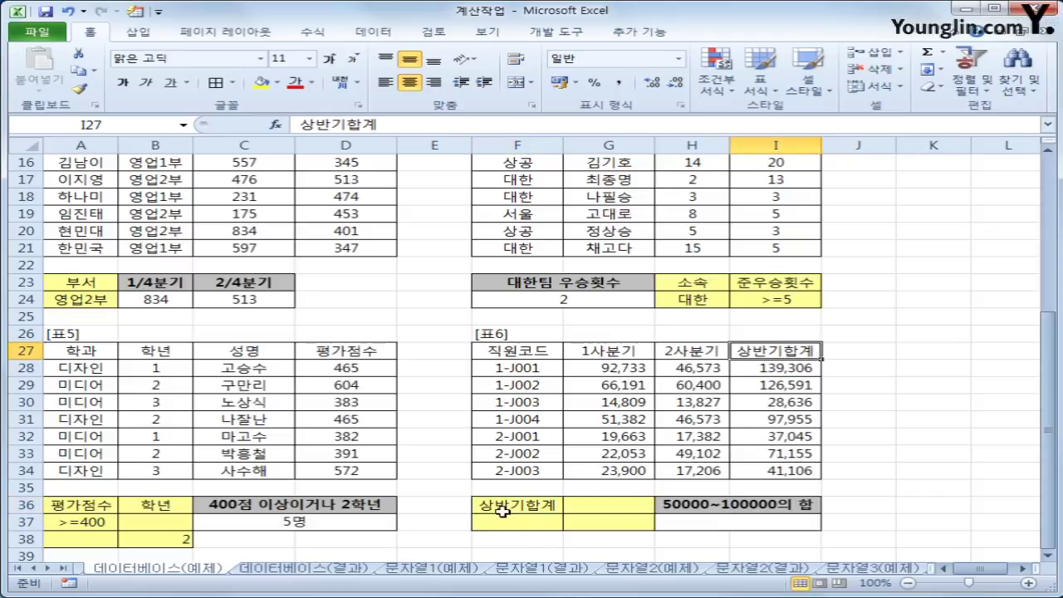
Enter the lower limit >=50000 in F37 under the 상반기합계 criteria heading.
{"action": "left_click", "coordinate": [505, 523]}
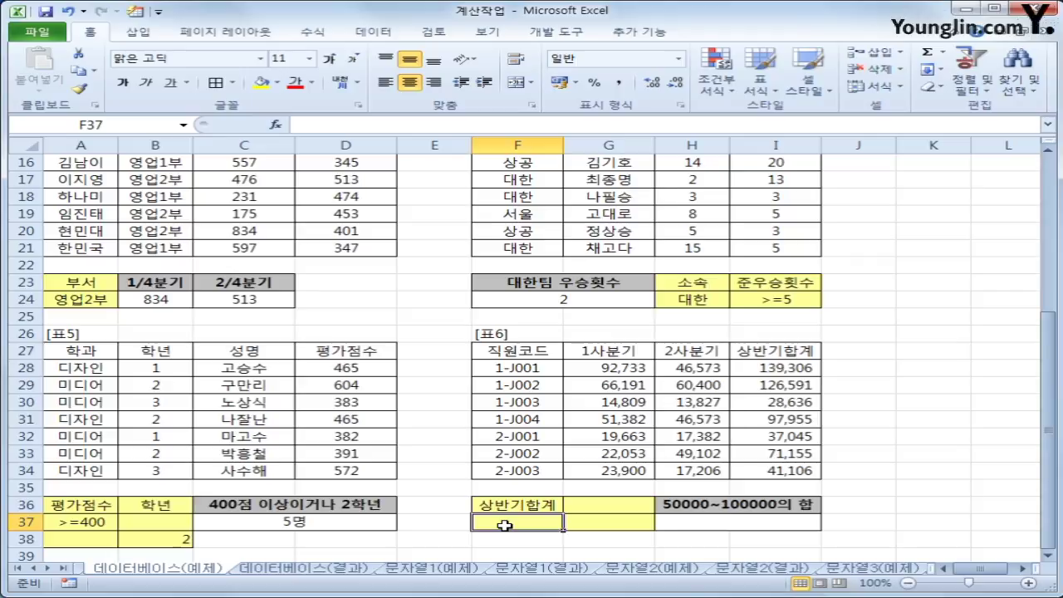
{"action": "type", "text": ">=50000"}
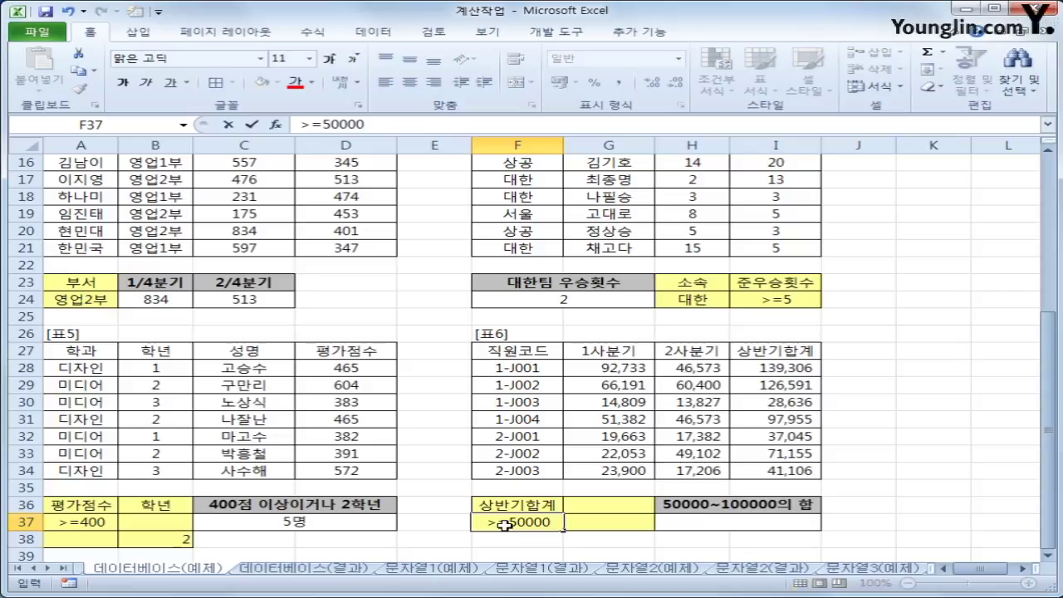
{"action": "key", "text": "Return"}
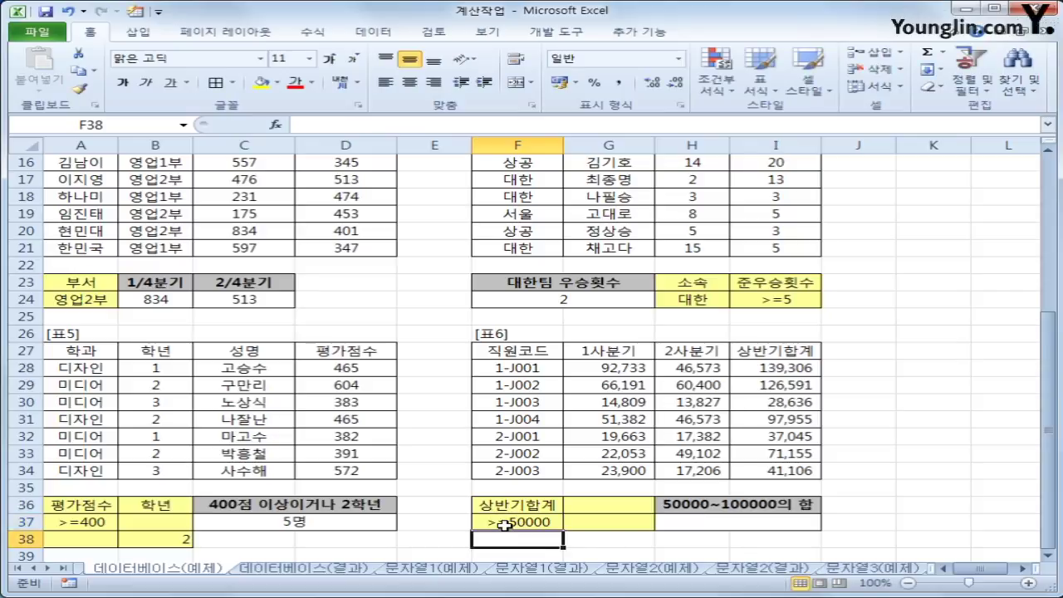
Add a second 상반기합계 criteria heading in G36 with the upper limit <=100000 in G37.
{"action": "left_click_drag", "start_coordinate": [581, 504], "coordinate": [585, 521]}
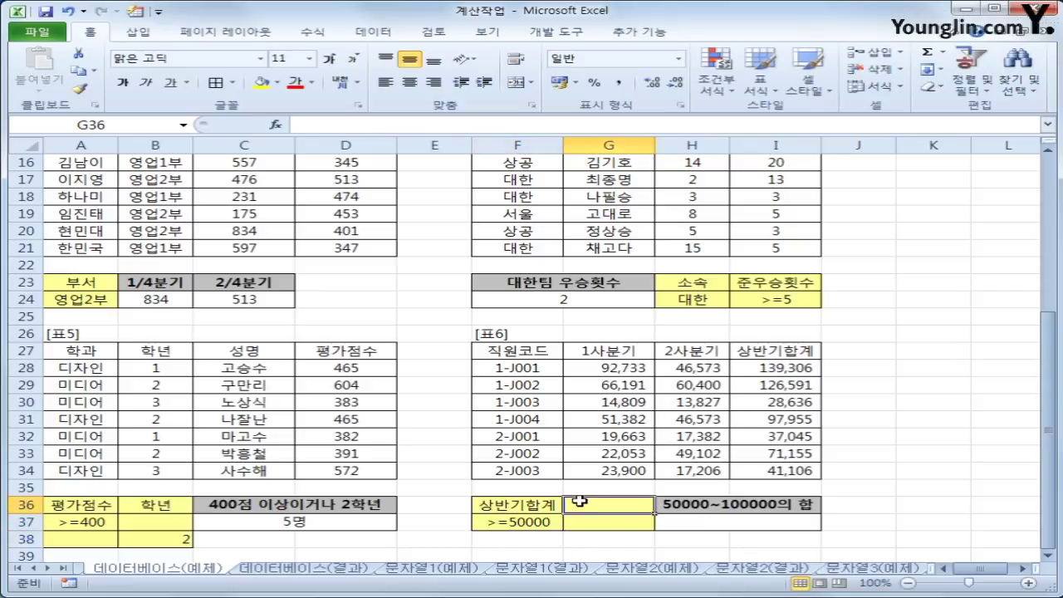
{"action": "type", "text": "상반기합계"}
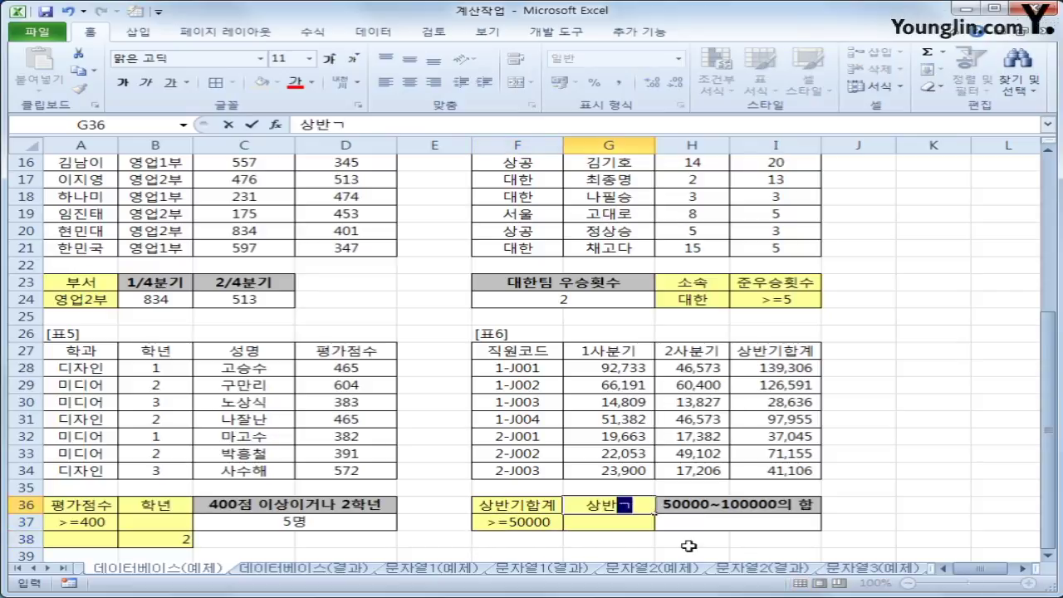
{"action": "key", "text": "Return"}
{"action": "type", "text": "<"}
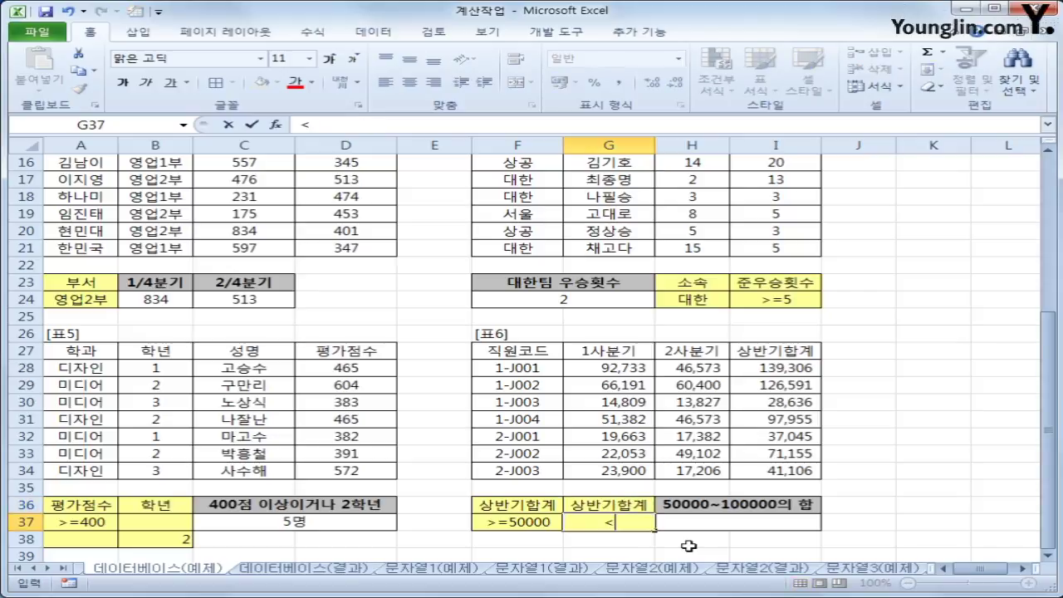
{"action": "type", "text": "=100000"}
{"action": "key", "text": "Return"}
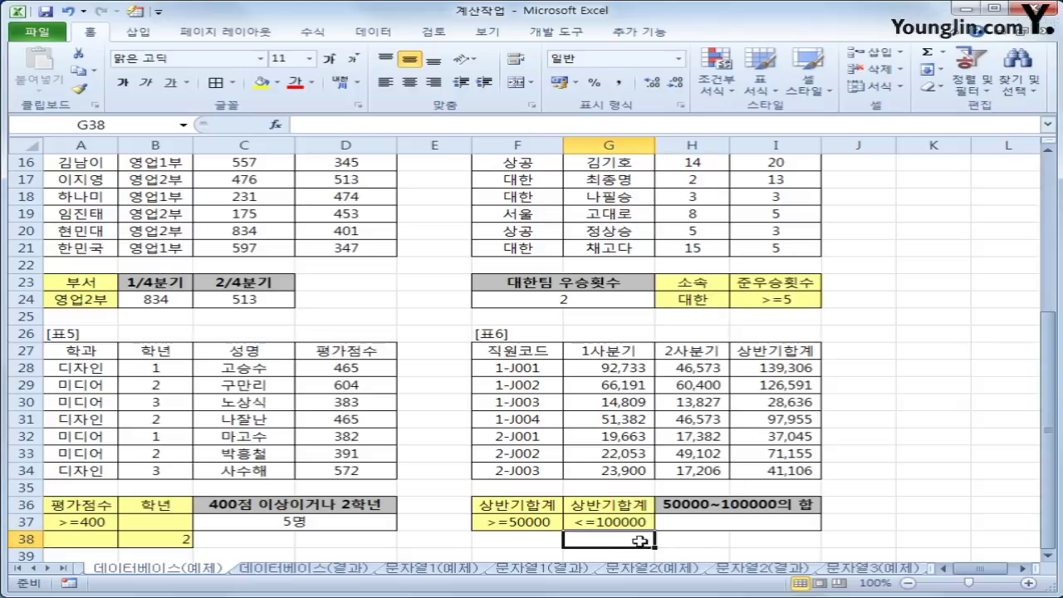
Review the criteria range F36:G37 and insert the database function DSUM in the result cell H37.
{"action": "left_click_drag", "start_coordinate": [507, 506], "coordinate": [621, 524]}
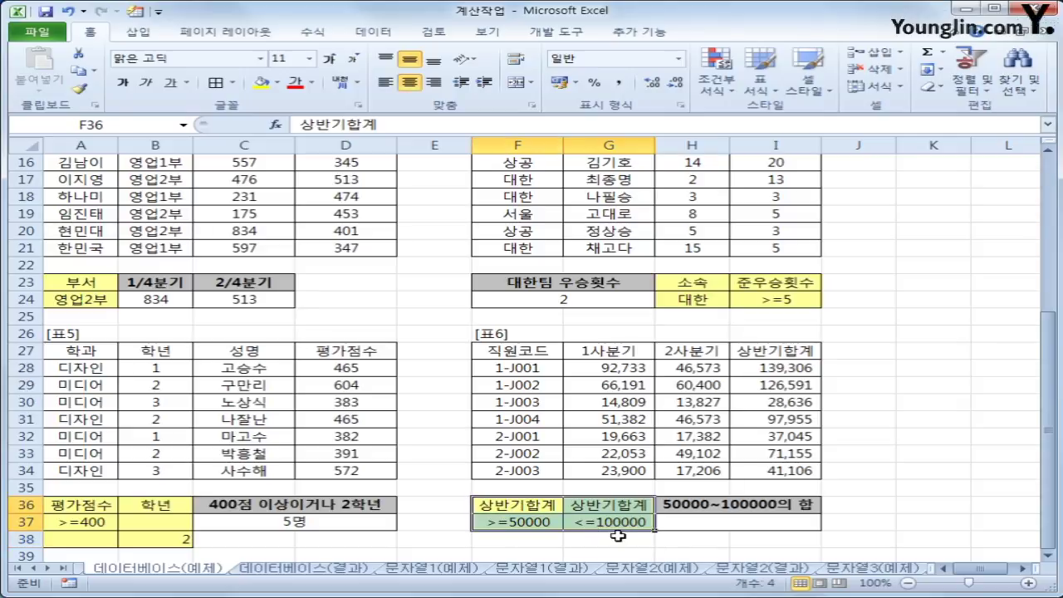
{"action": "left_click_drag", "start_coordinate": [540, 524], "coordinate": [613, 521]}
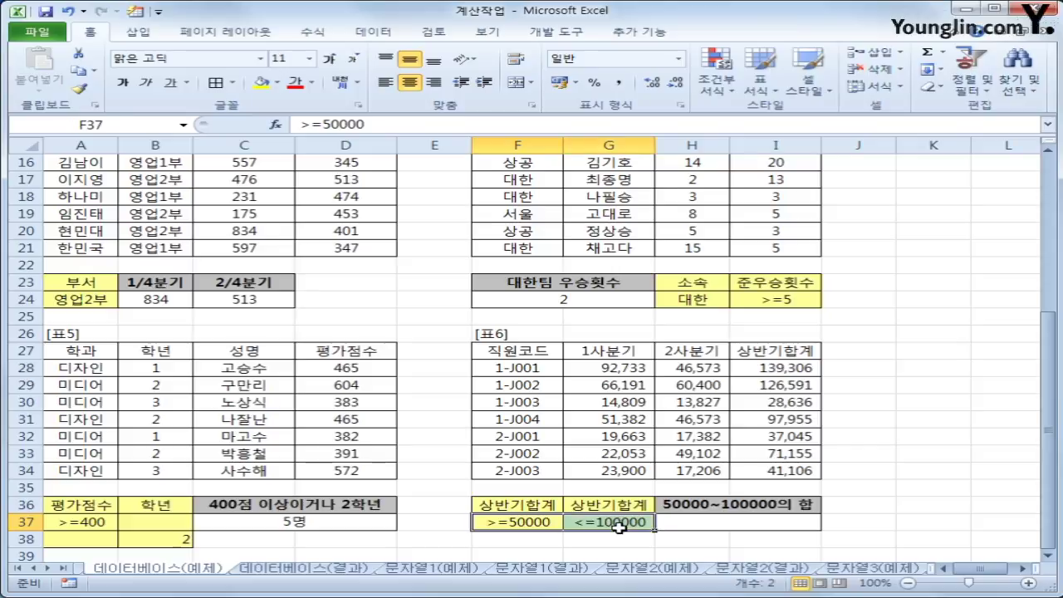
{"action": "left_click", "coordinate": [694, 524]}
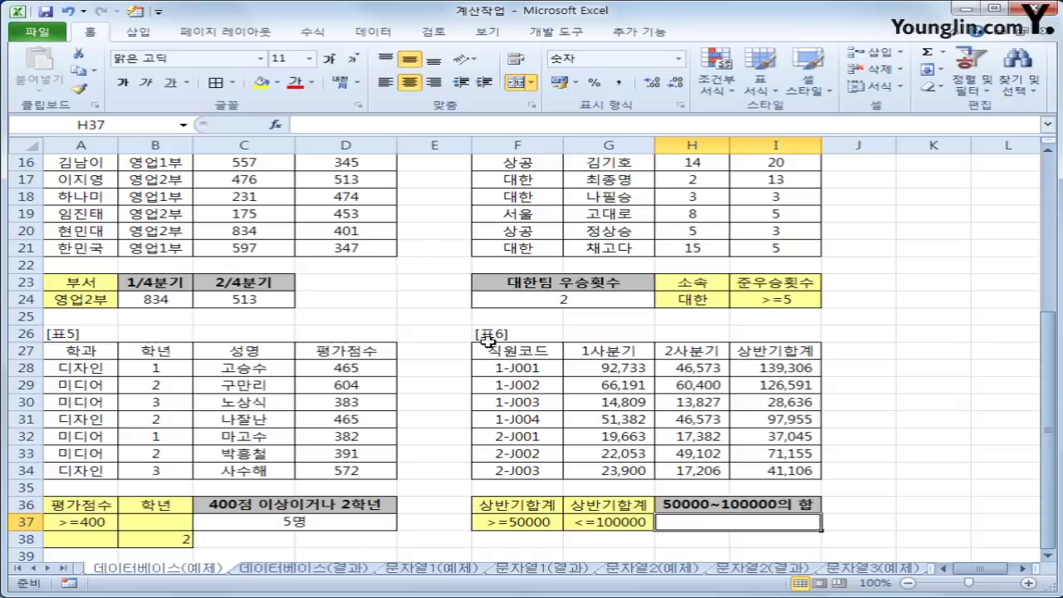
{"action": "left_click", "coordinate": [275, 125]}
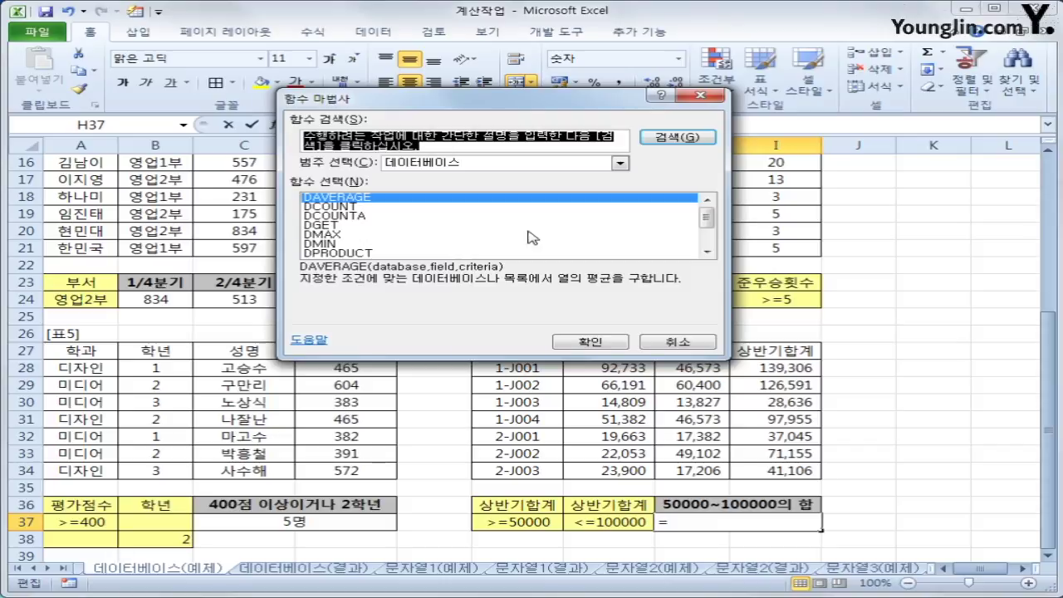
{"action": "left_click_drag", "start_coordinate": [706, 217], "coordinate": [707, 233]}
{"action": "left_click", "coordinate": [449, 234]}
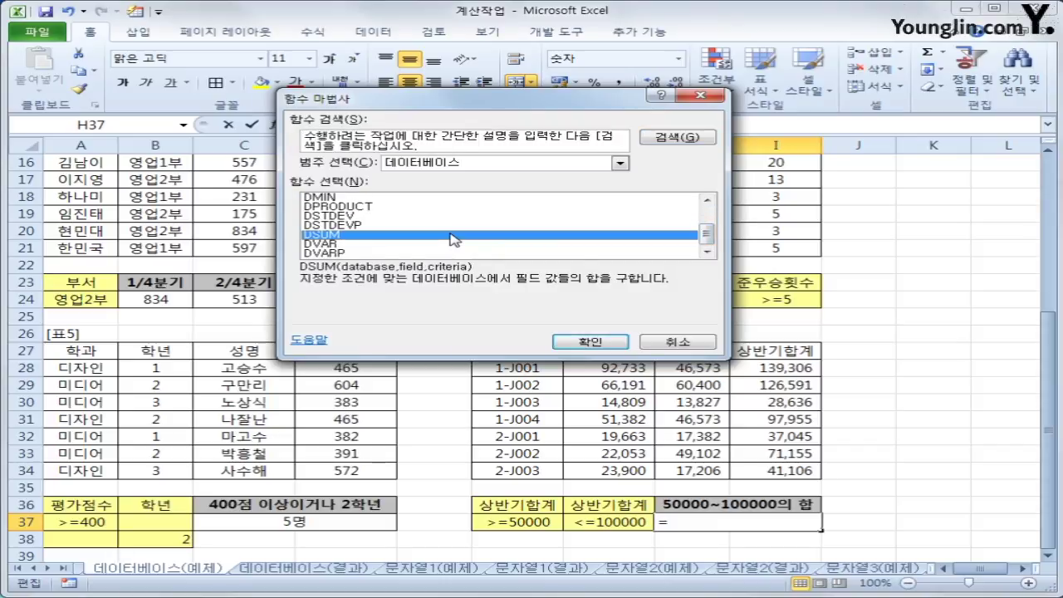
{"action": "left_click", "coordinate": [590, 342]}
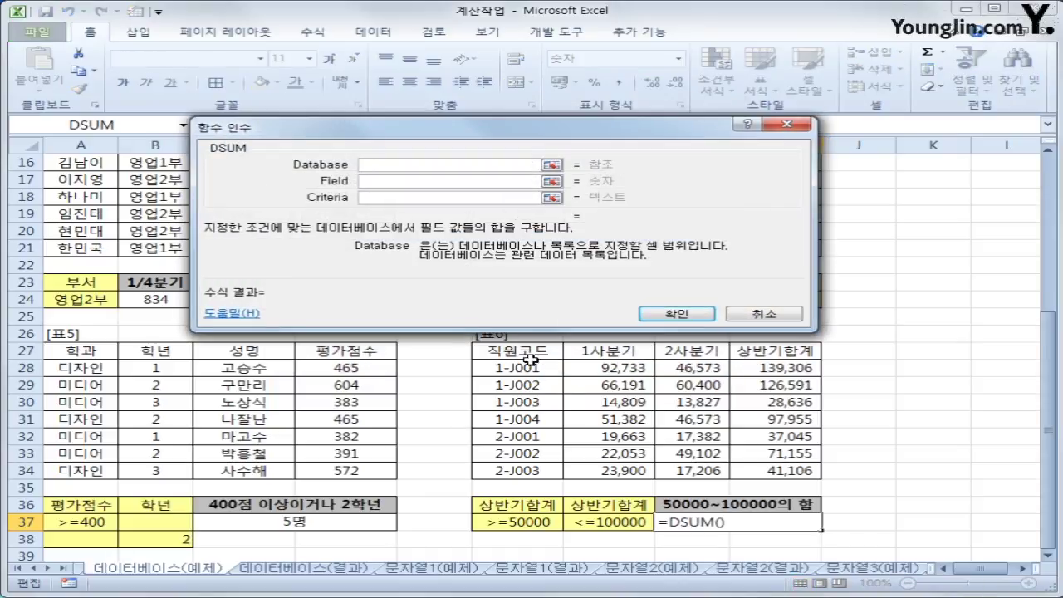
Complete the DSUM arguments with database F27:I34, field I27 and criteria F36:G37 to total 상반기합계 in H37.
{"action": "left_click_drag", "start_coordinate": [519, 353], "coordinate": [747, 471]}
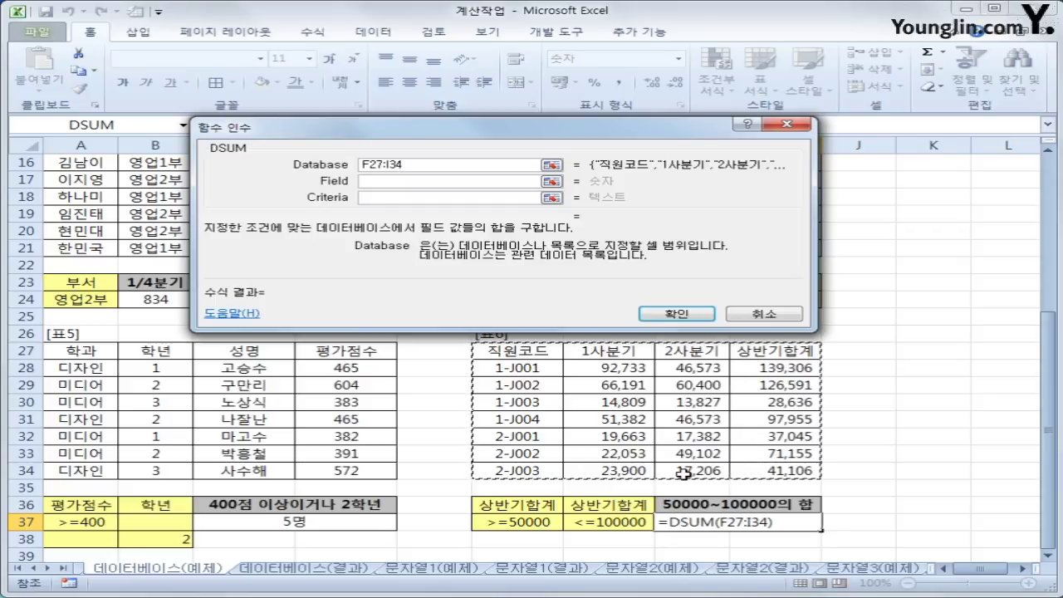
{"action": "left_click", "coordinate": [399, 181]}
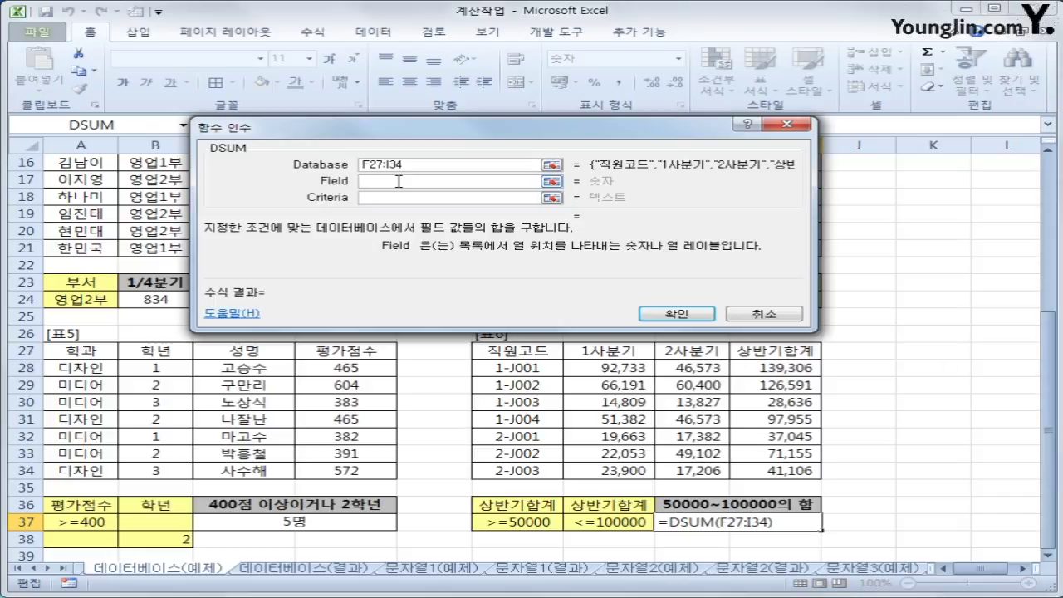
{"action": "left_click", "coordinate": [757, 354]}
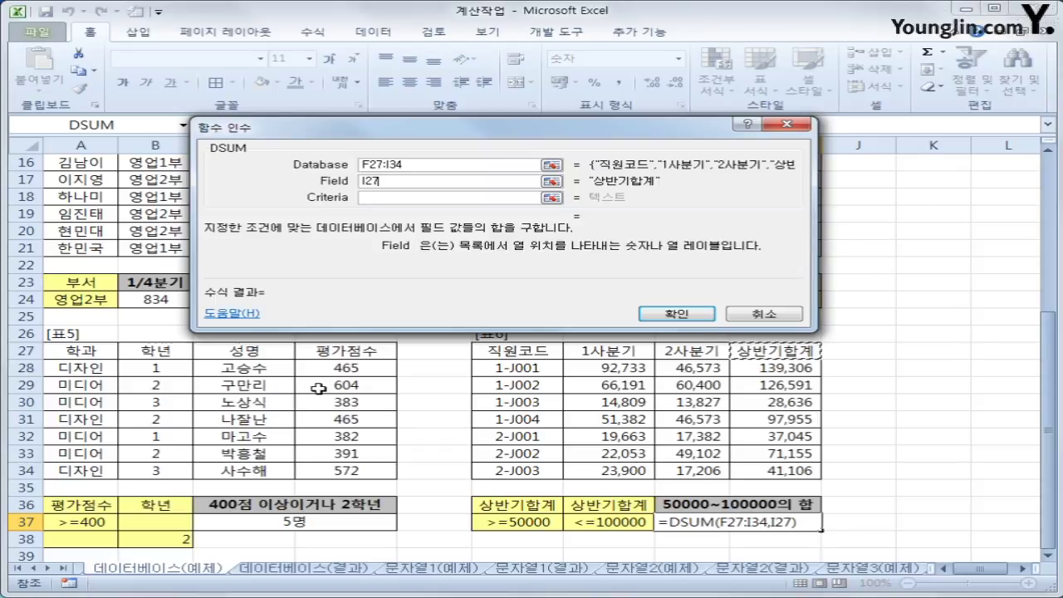
{"action": "left_click", "coordinate": [425, 197]}
{"action": "left_click_drag", "start_coordinate": [523, 504], "coordinate": [592, 524]}
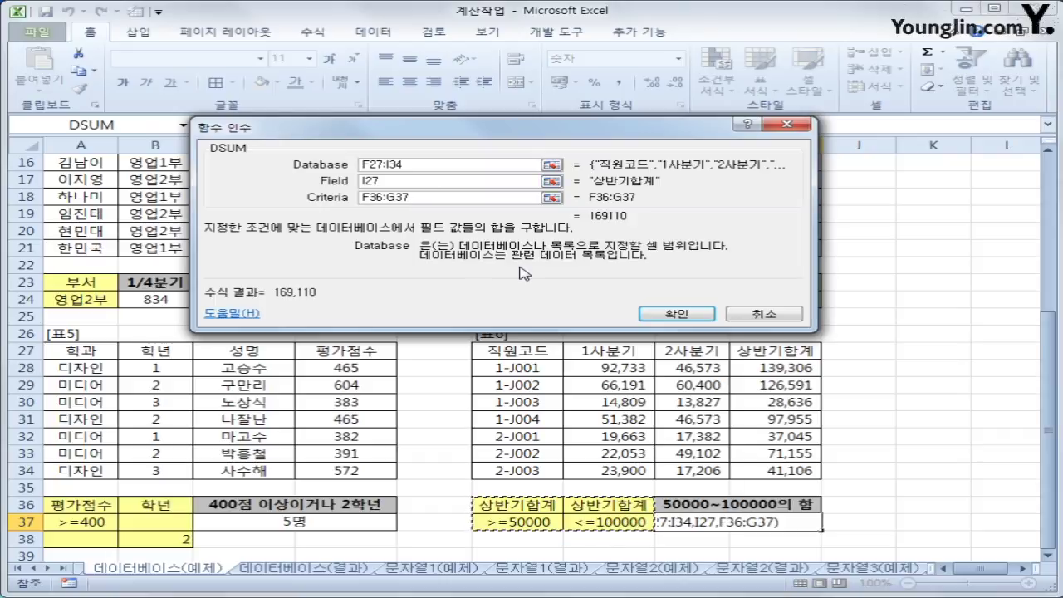
{"action": "left_click", "coordinate": [676, 313]}
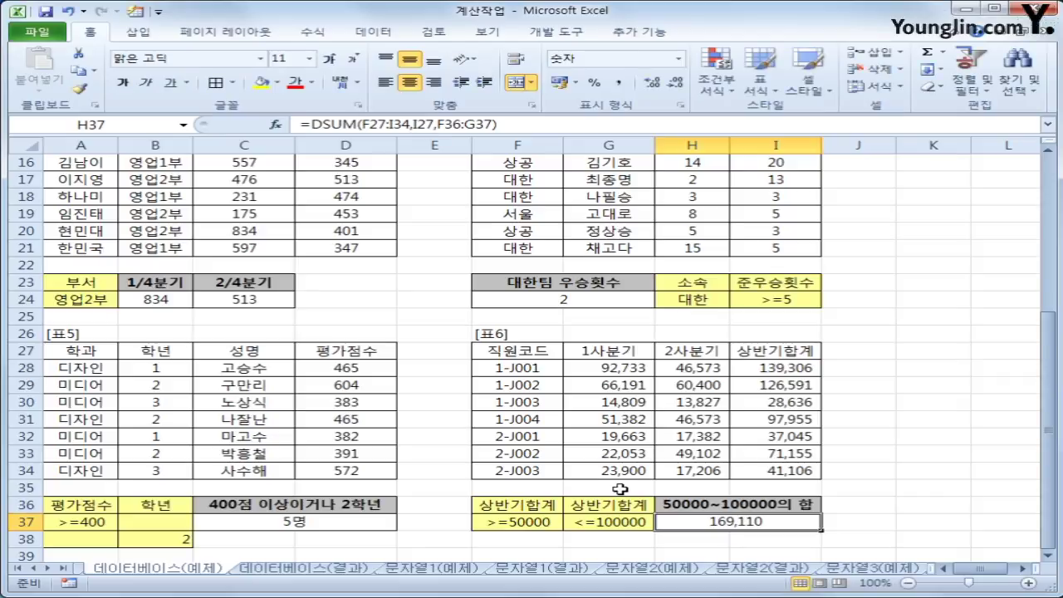